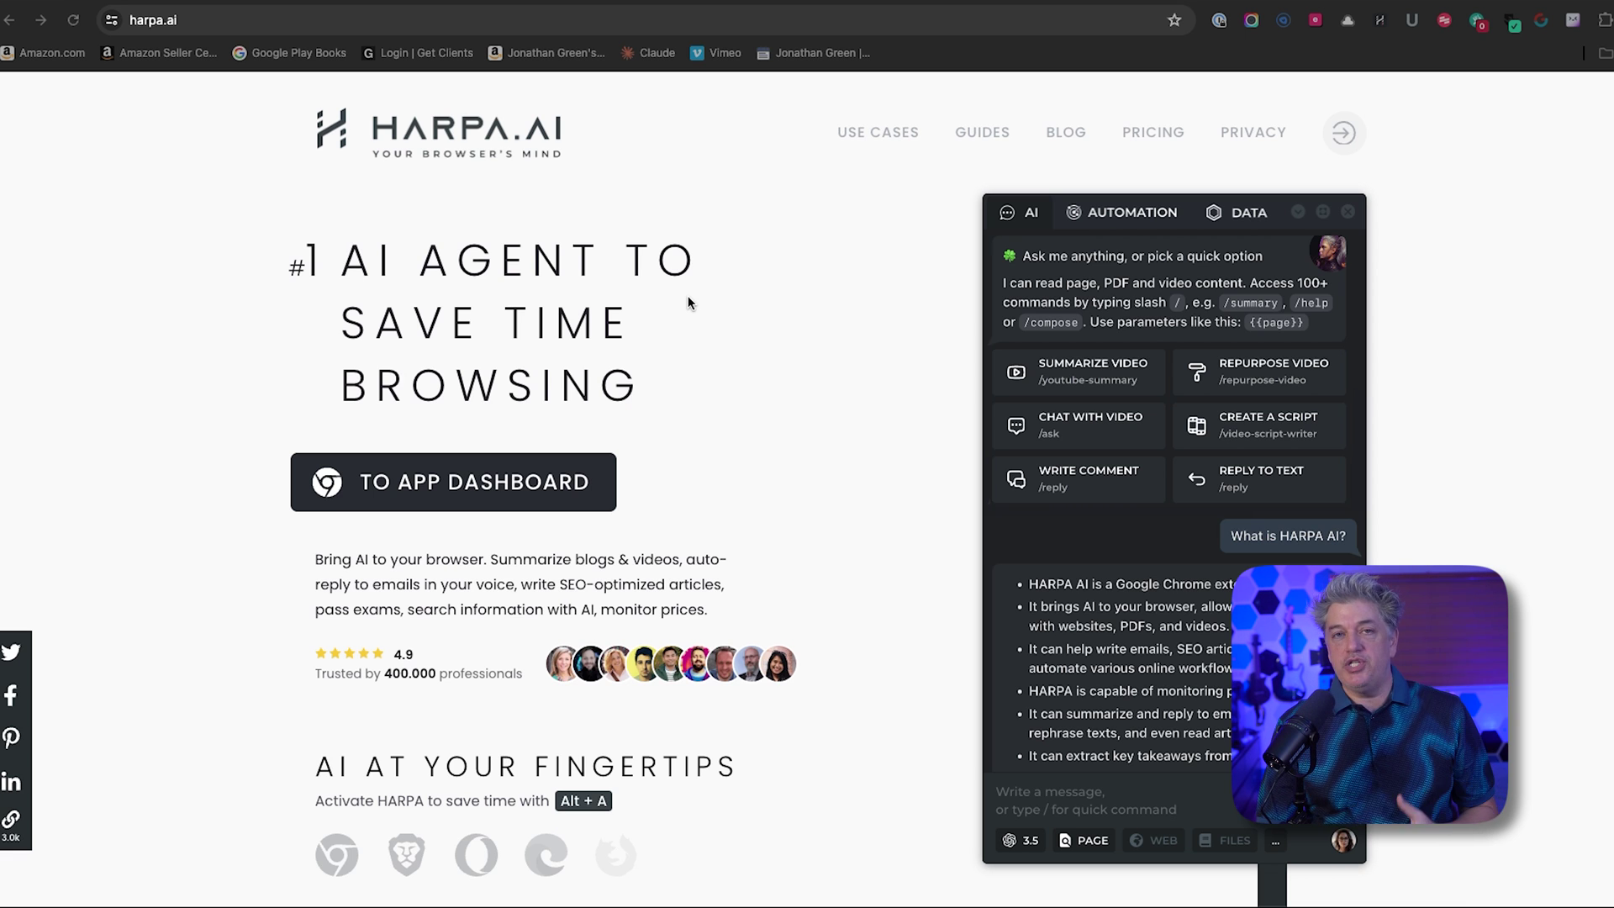
- Scroll through HARPA AI's feature sections, then go to its pricing plans
scroll(688, 295, down, 15)
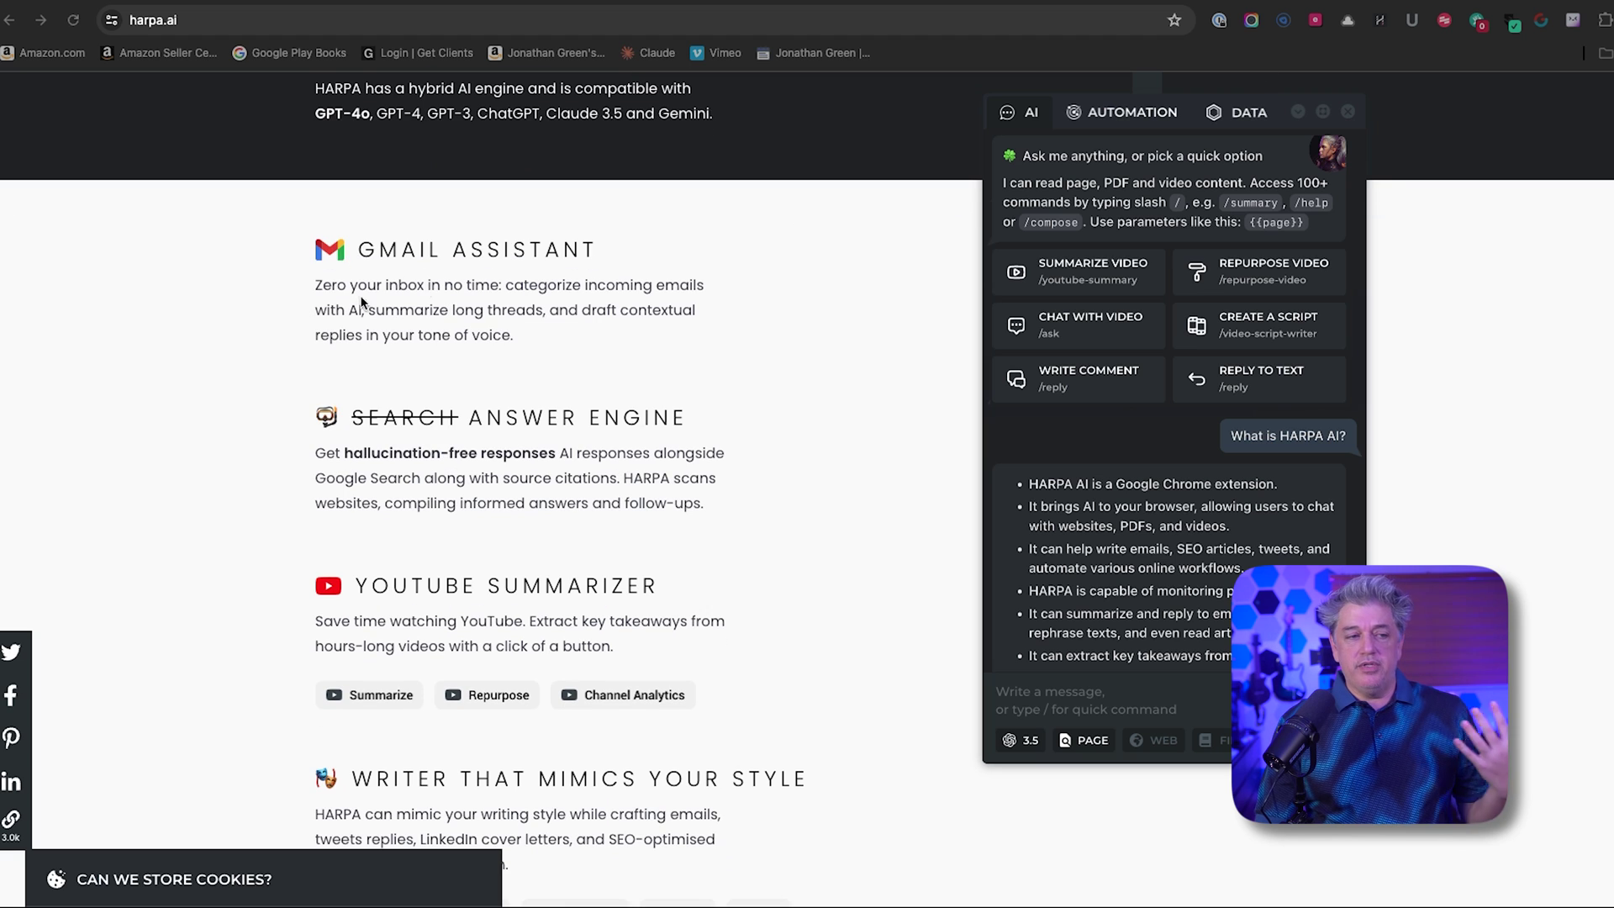
scroll(502, 486, down, 4)
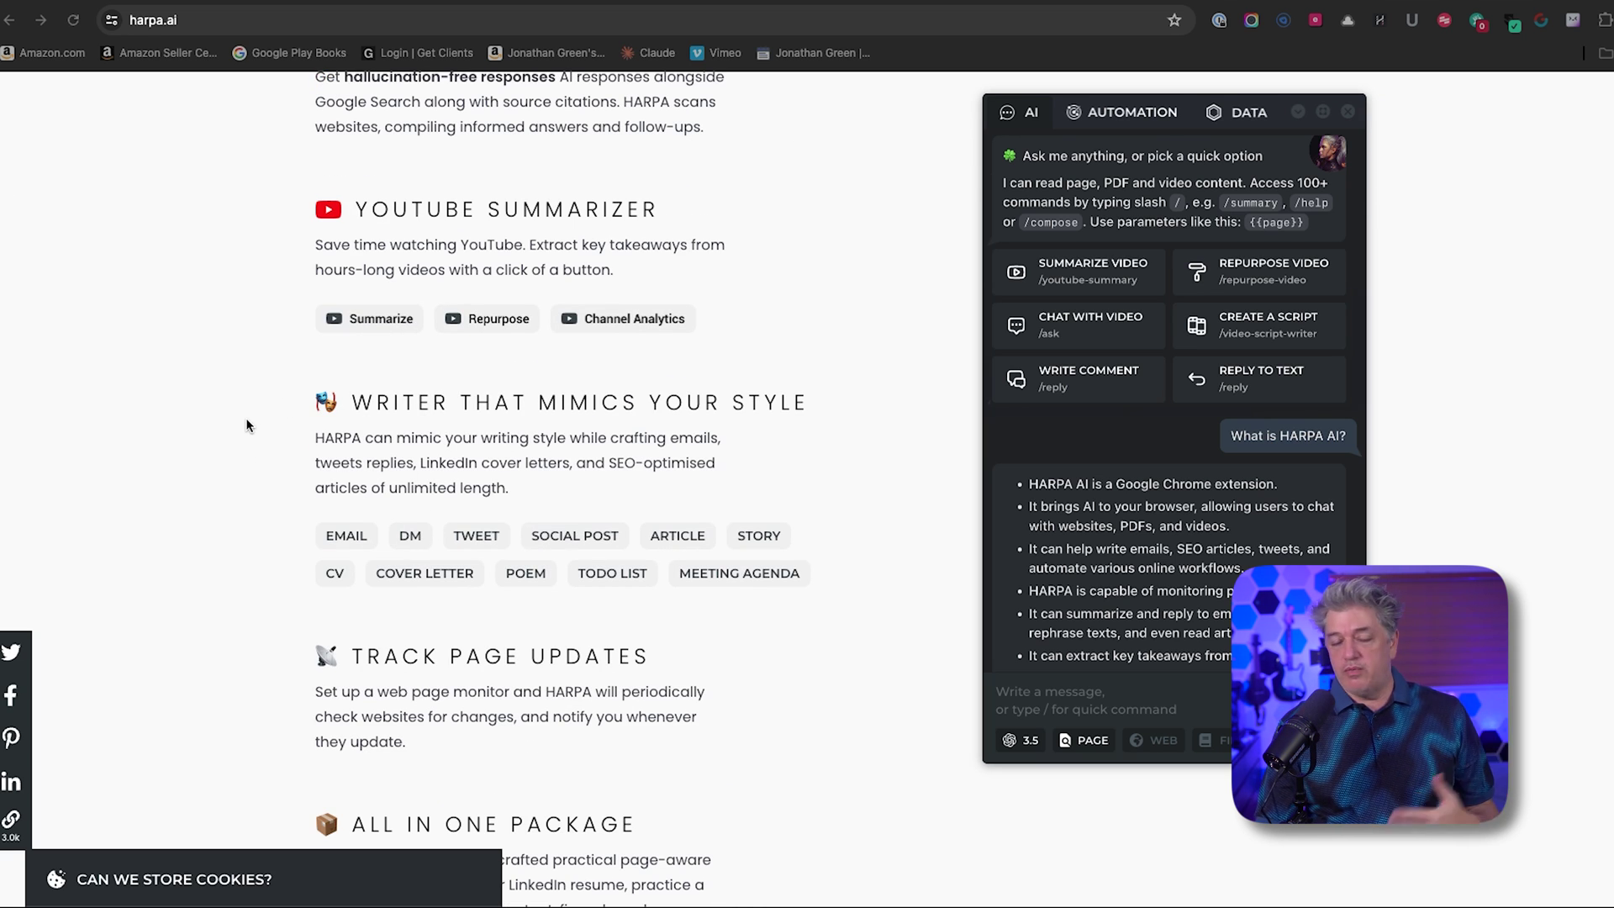
scroll(247, 425, down, 3)
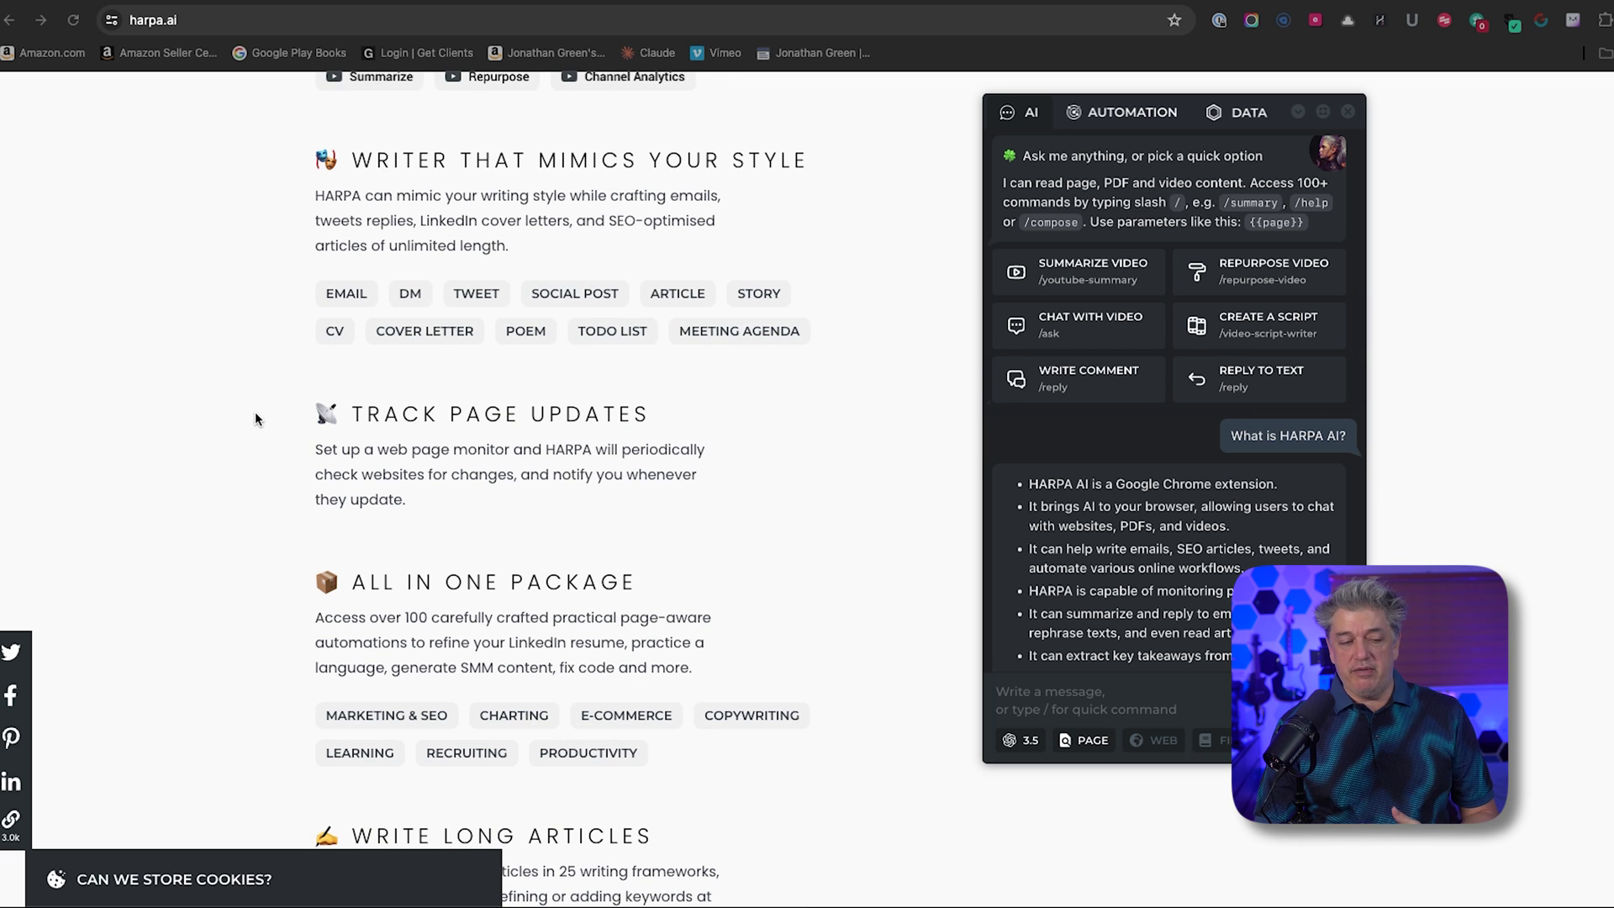
scroll(256, 418, down, 1)
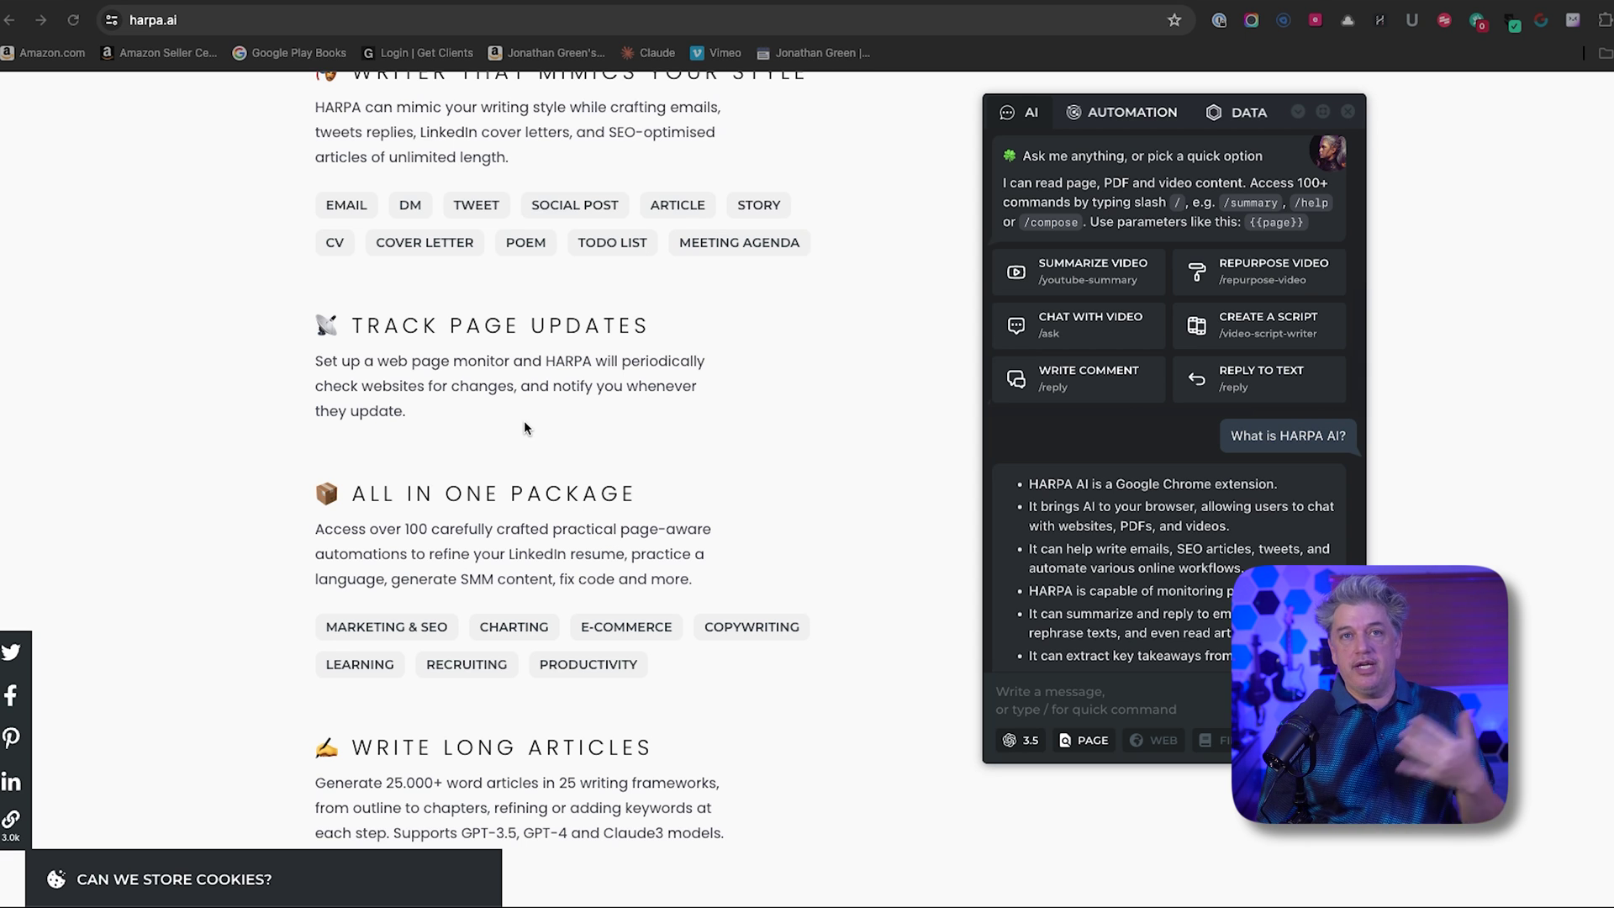
scroll(523, 421, down, 12)
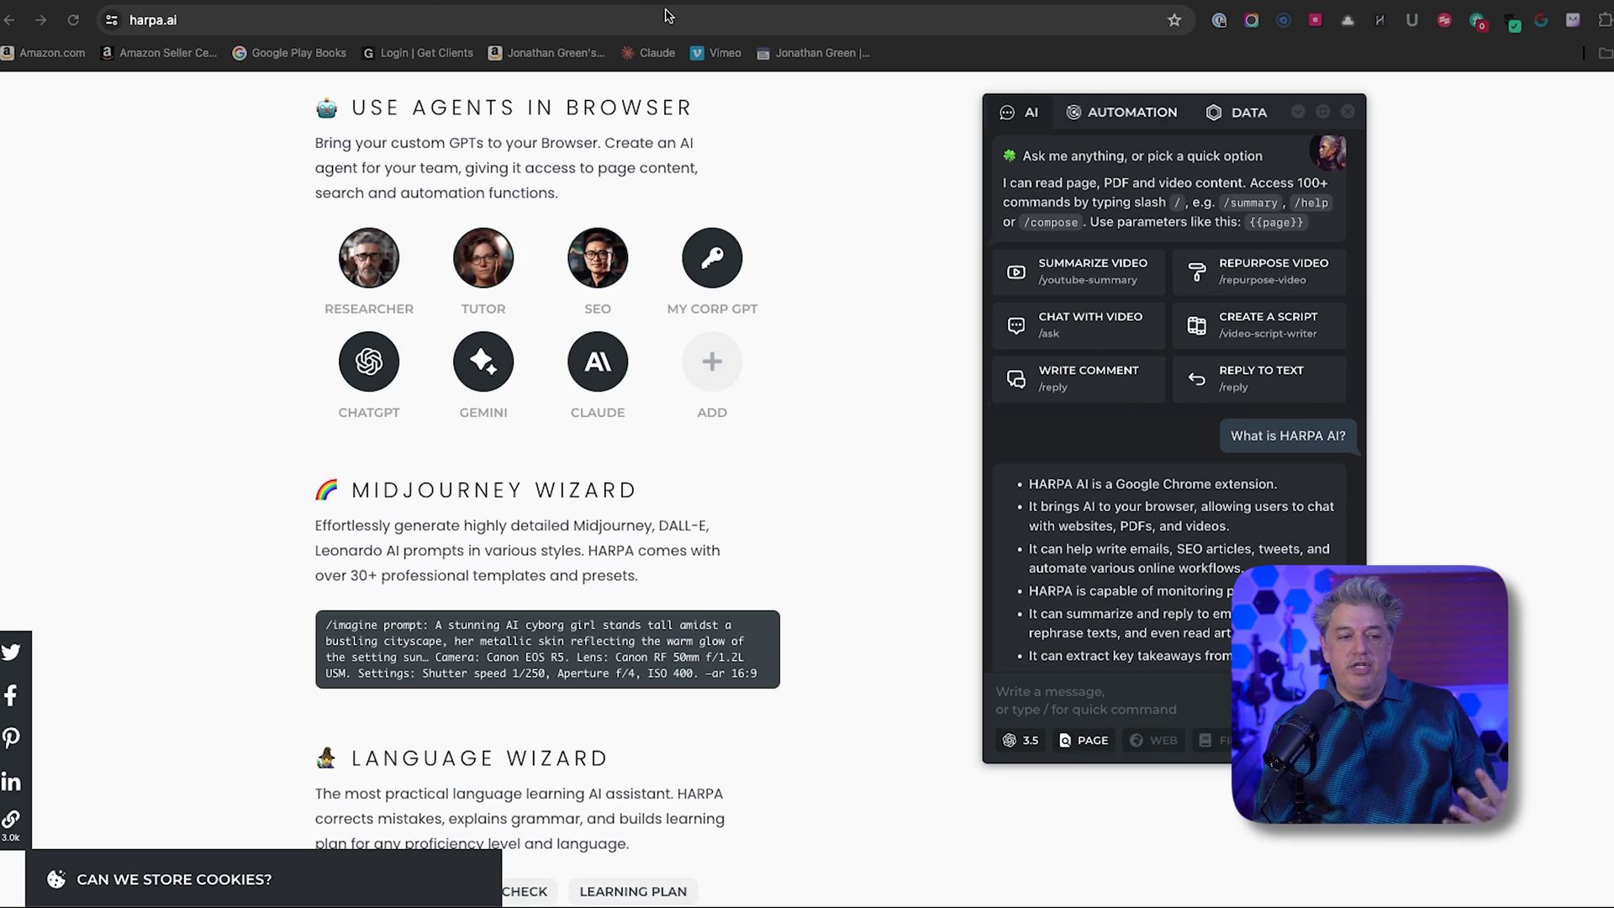
scroll(705, 198, down, 15)
scroll(588, 387, up, 9)
scroll(622, 395, up, 10)
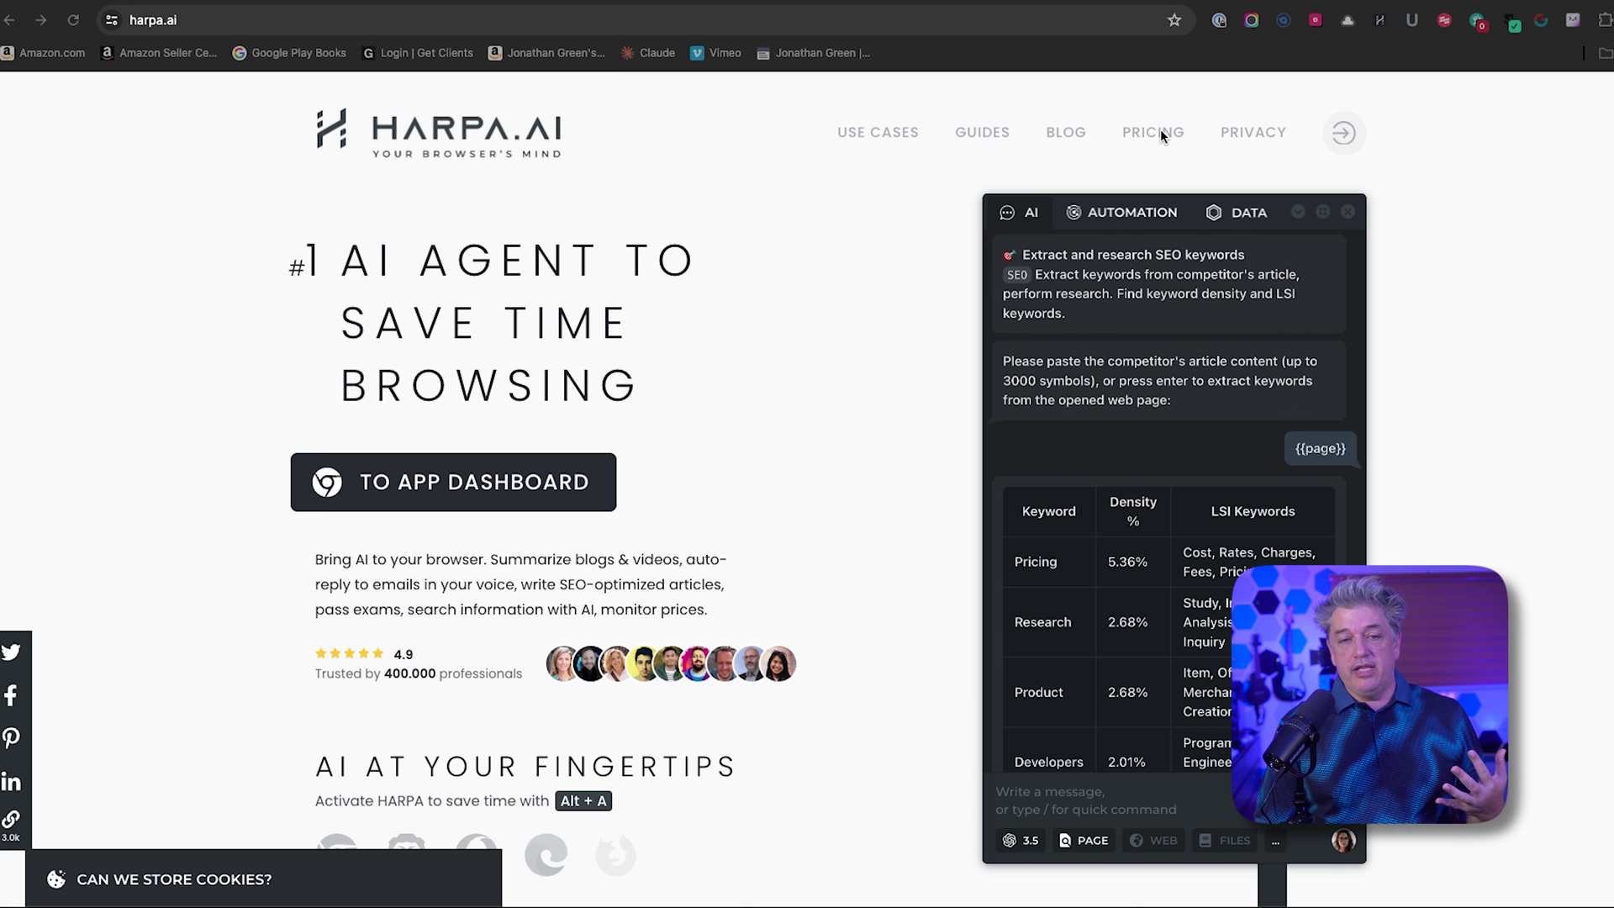
click(1156, 132)
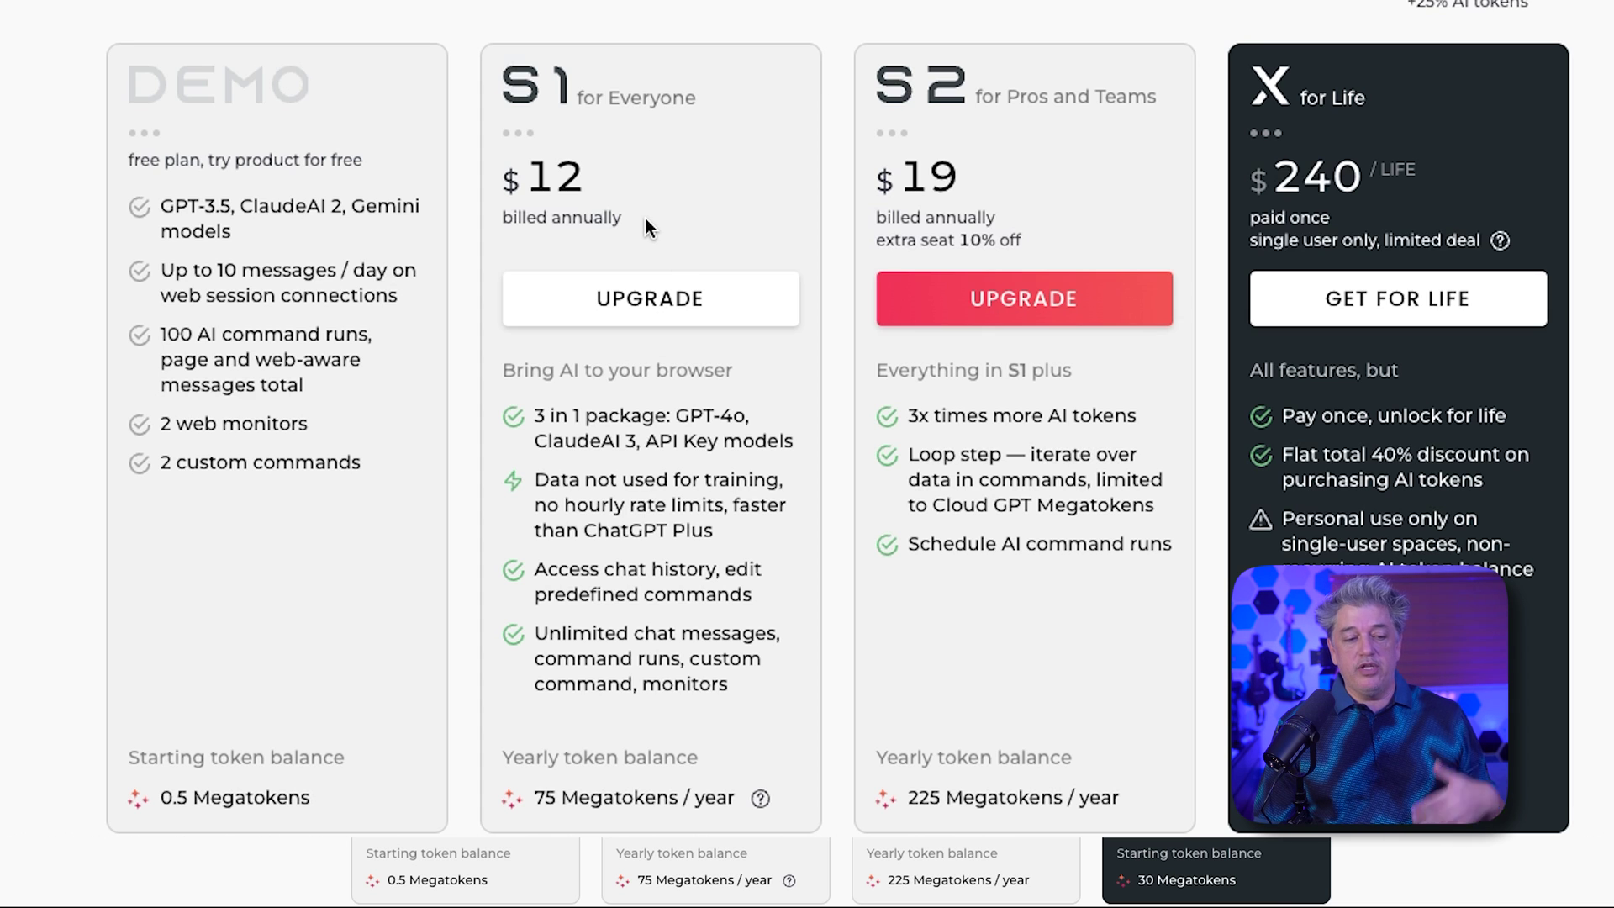
- Toggle HARPA's annual billing off, on, then off again to compare monthly plan prices
scroll(647, 219, down, 2)
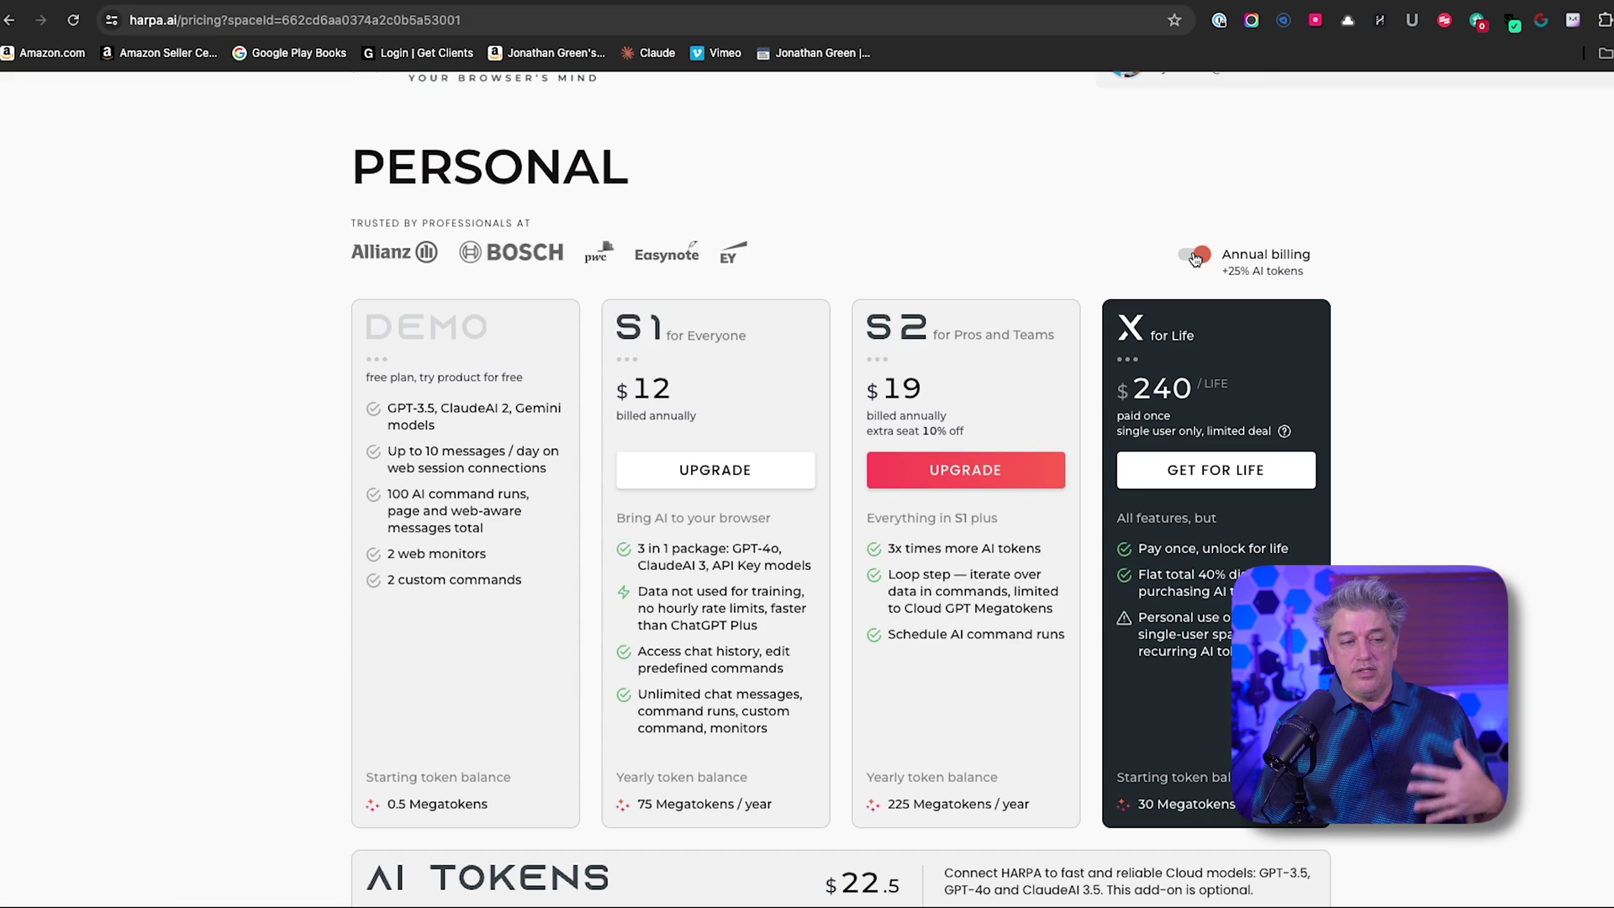
click(1192, 255)
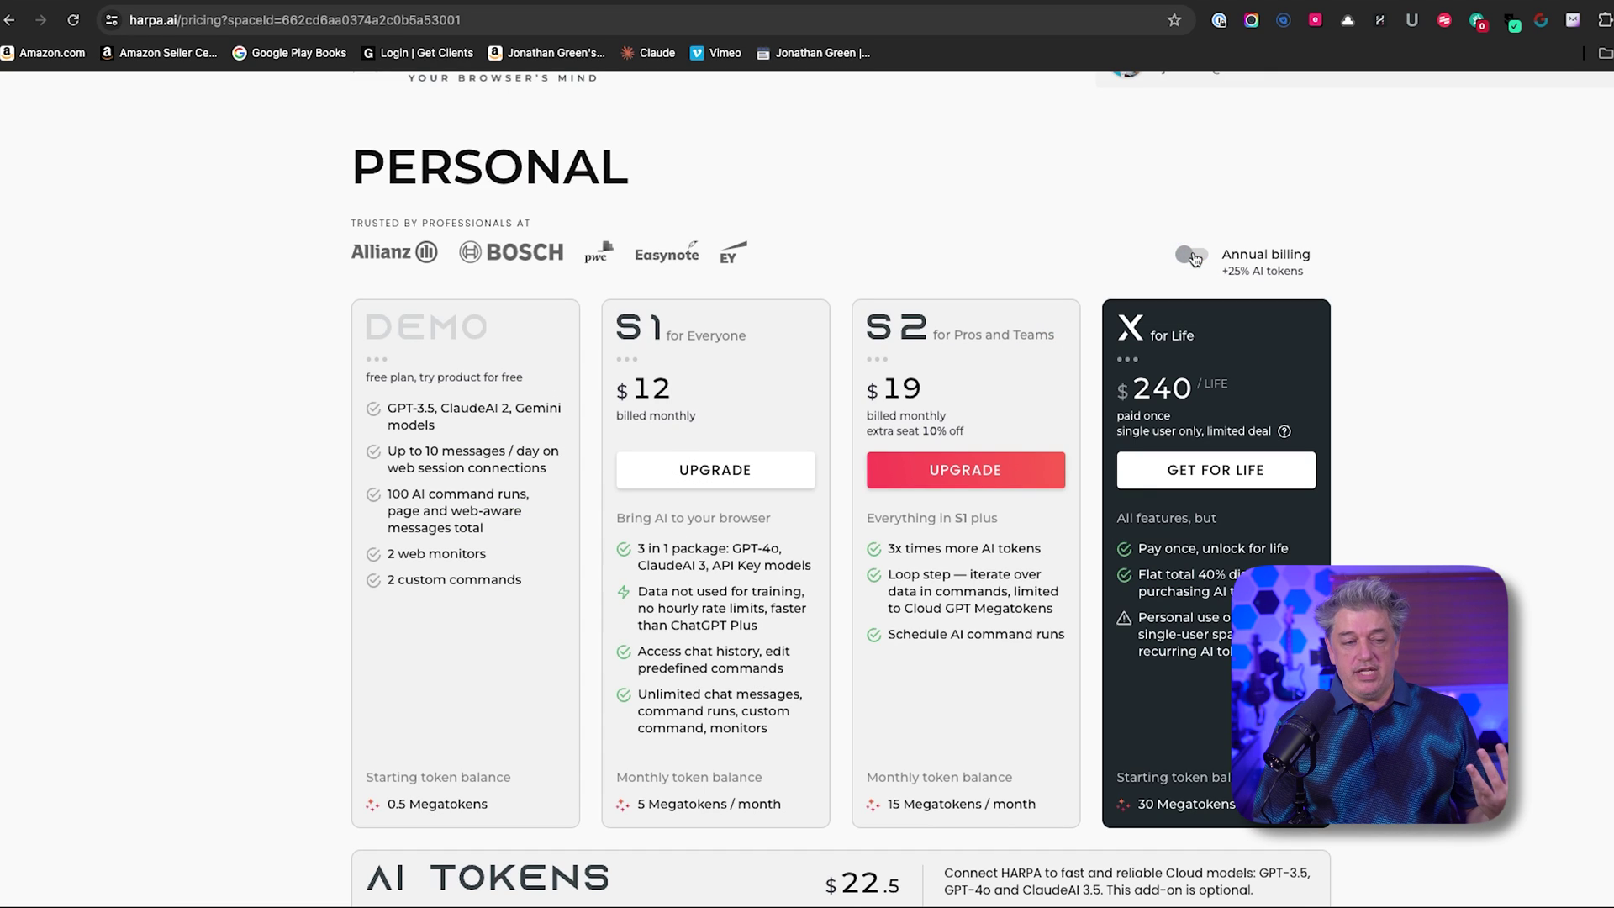
click(1195, 257)
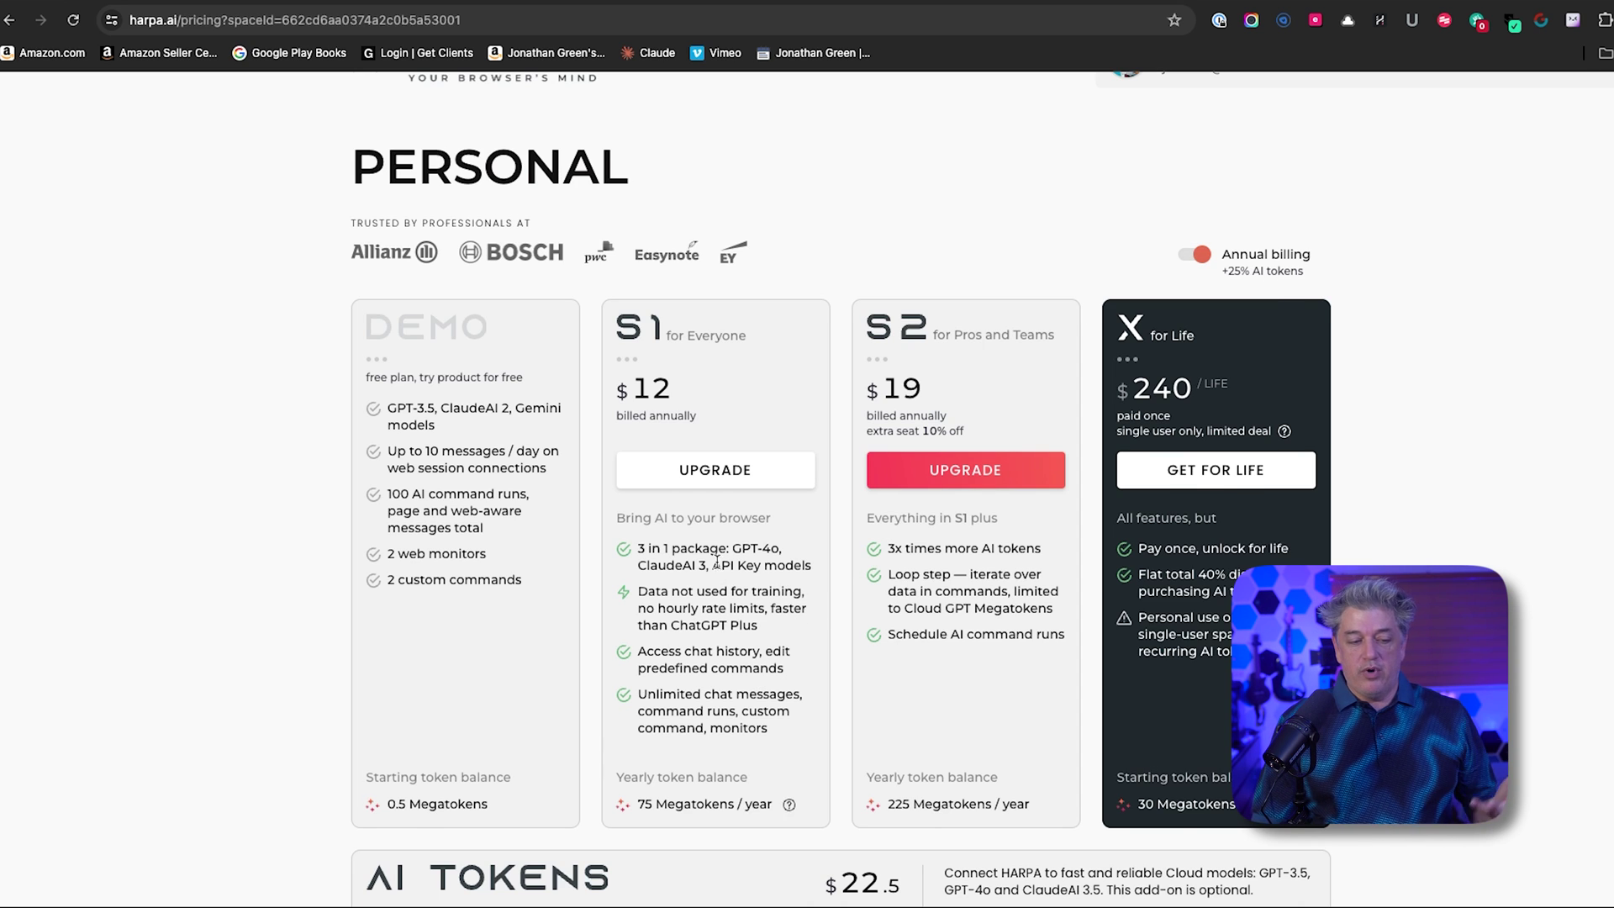
scroll(663, 684, down, 2)
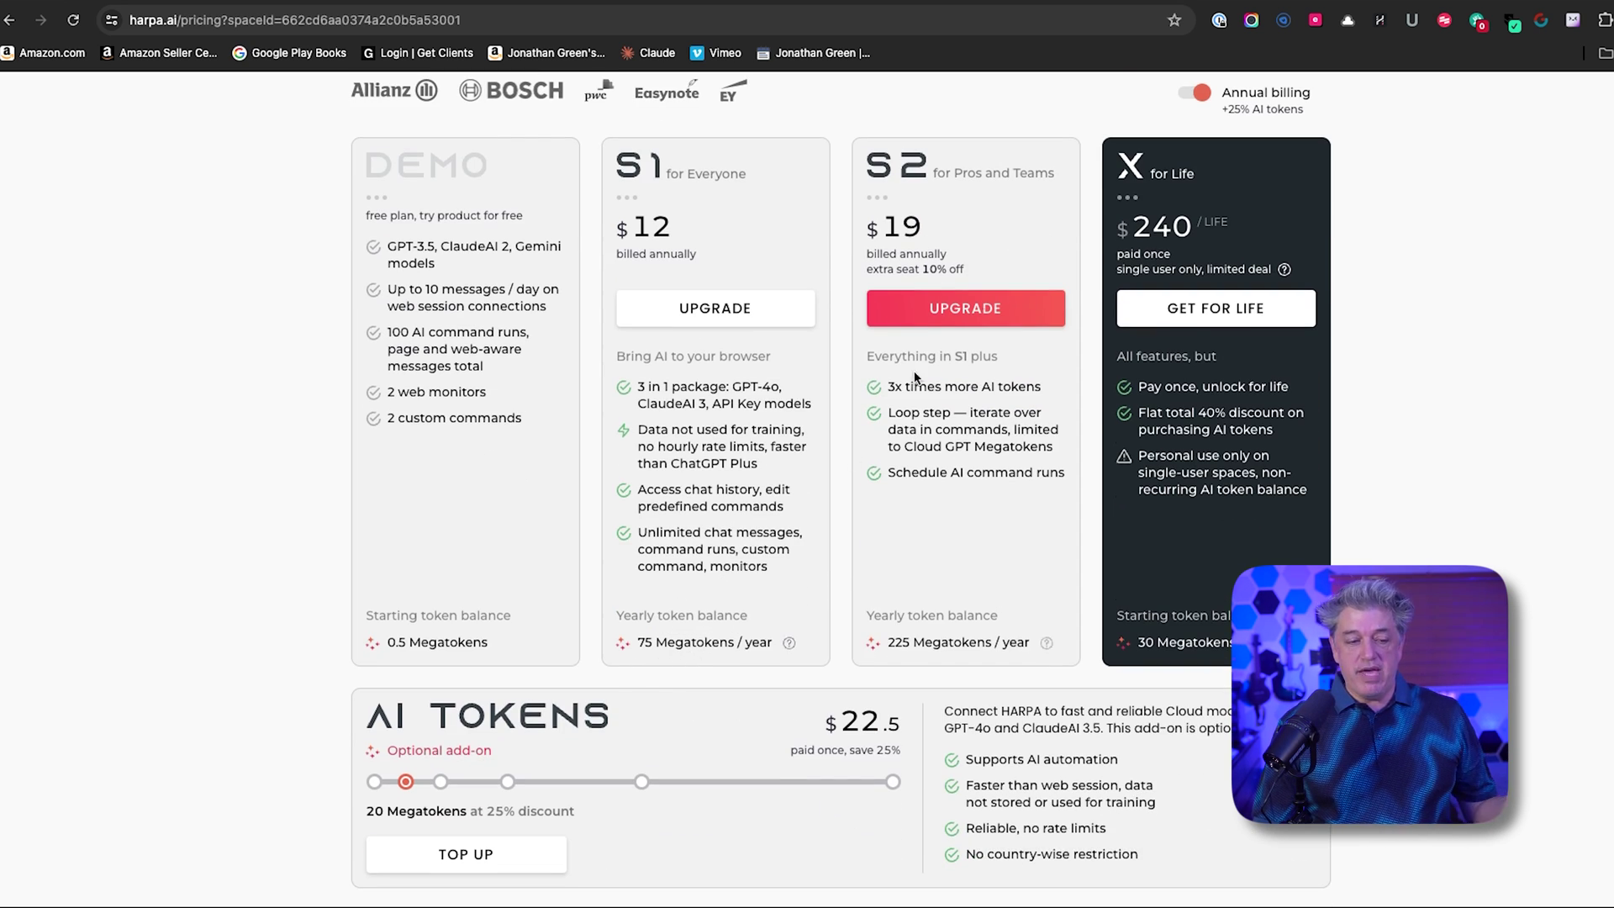
scroll(1184, 158, up, 1)
click(1187, 141)
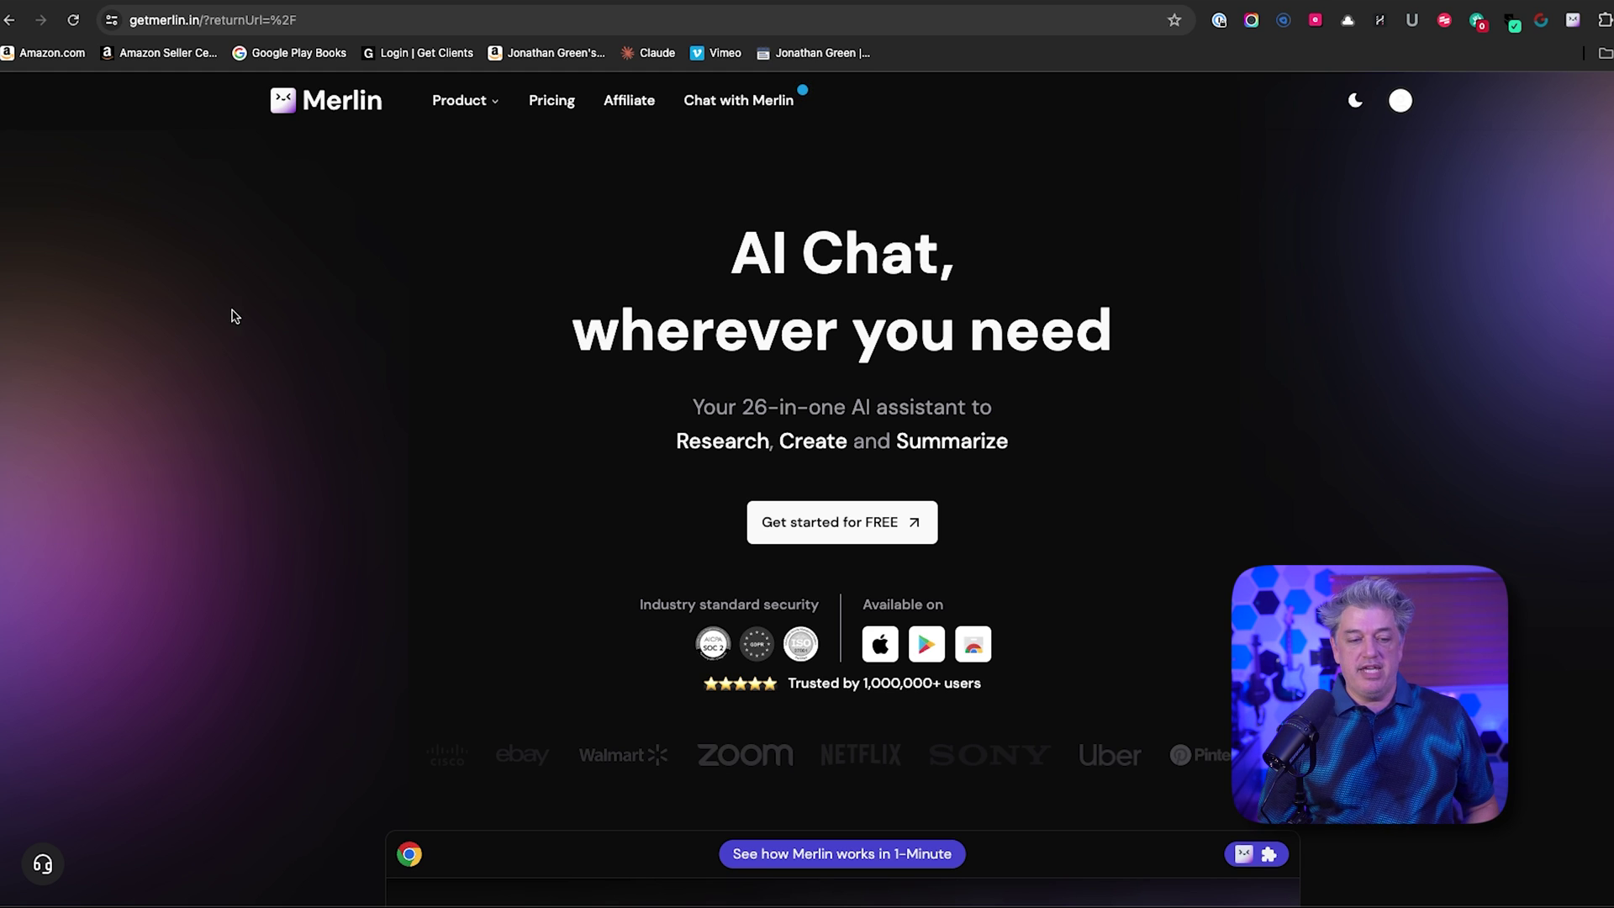
scroll(253, 319, down, 3)
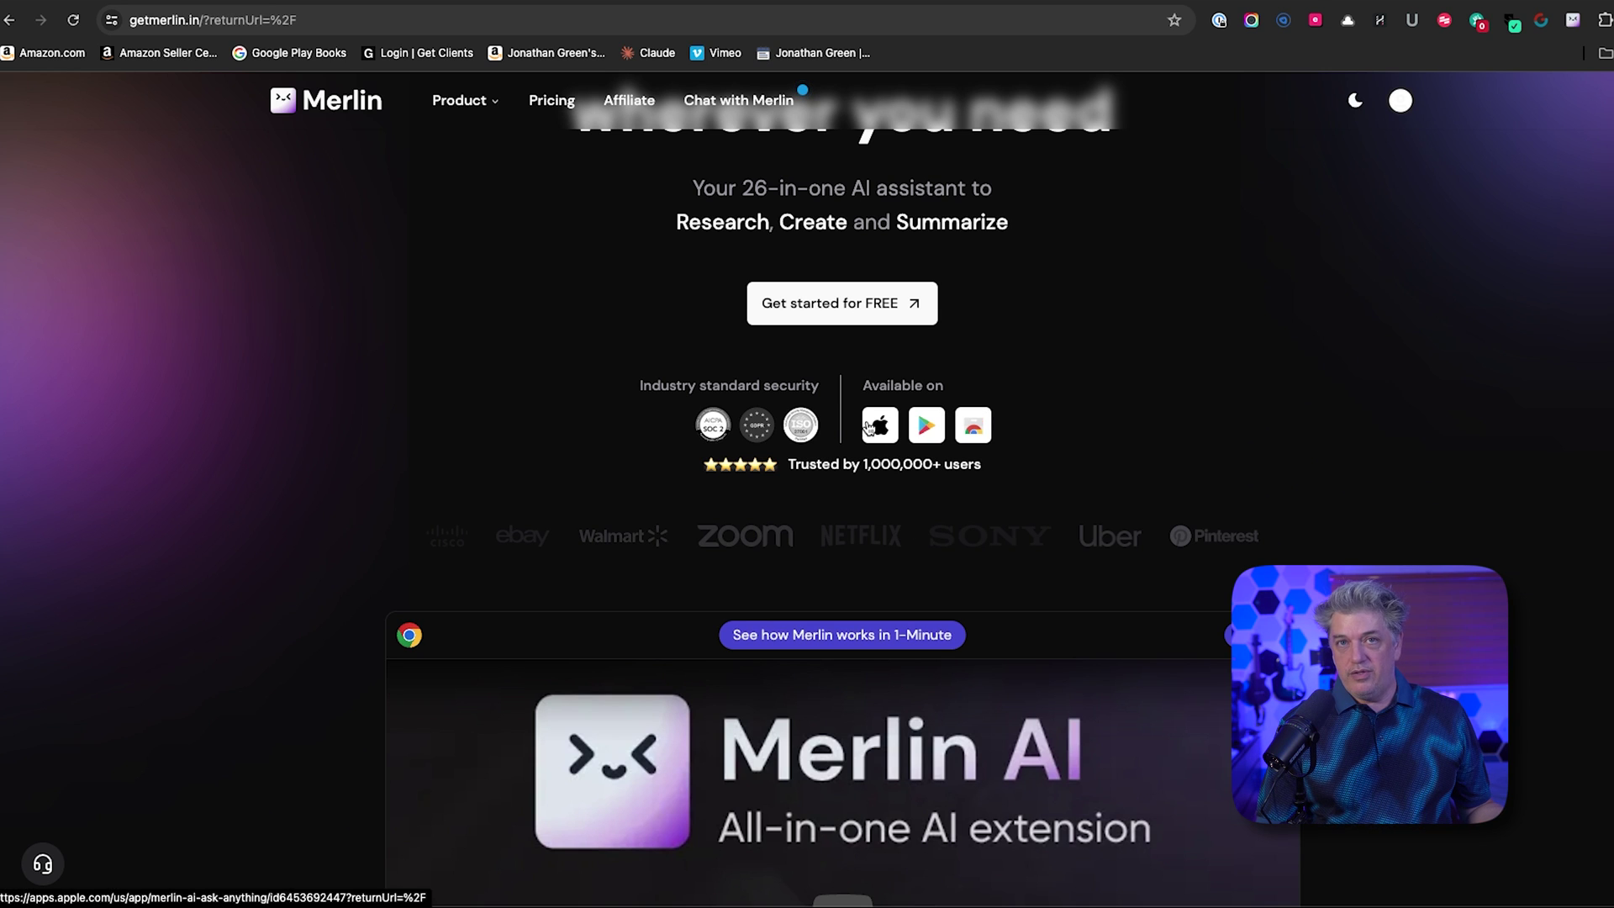
scroll(870, 438, down, 5)
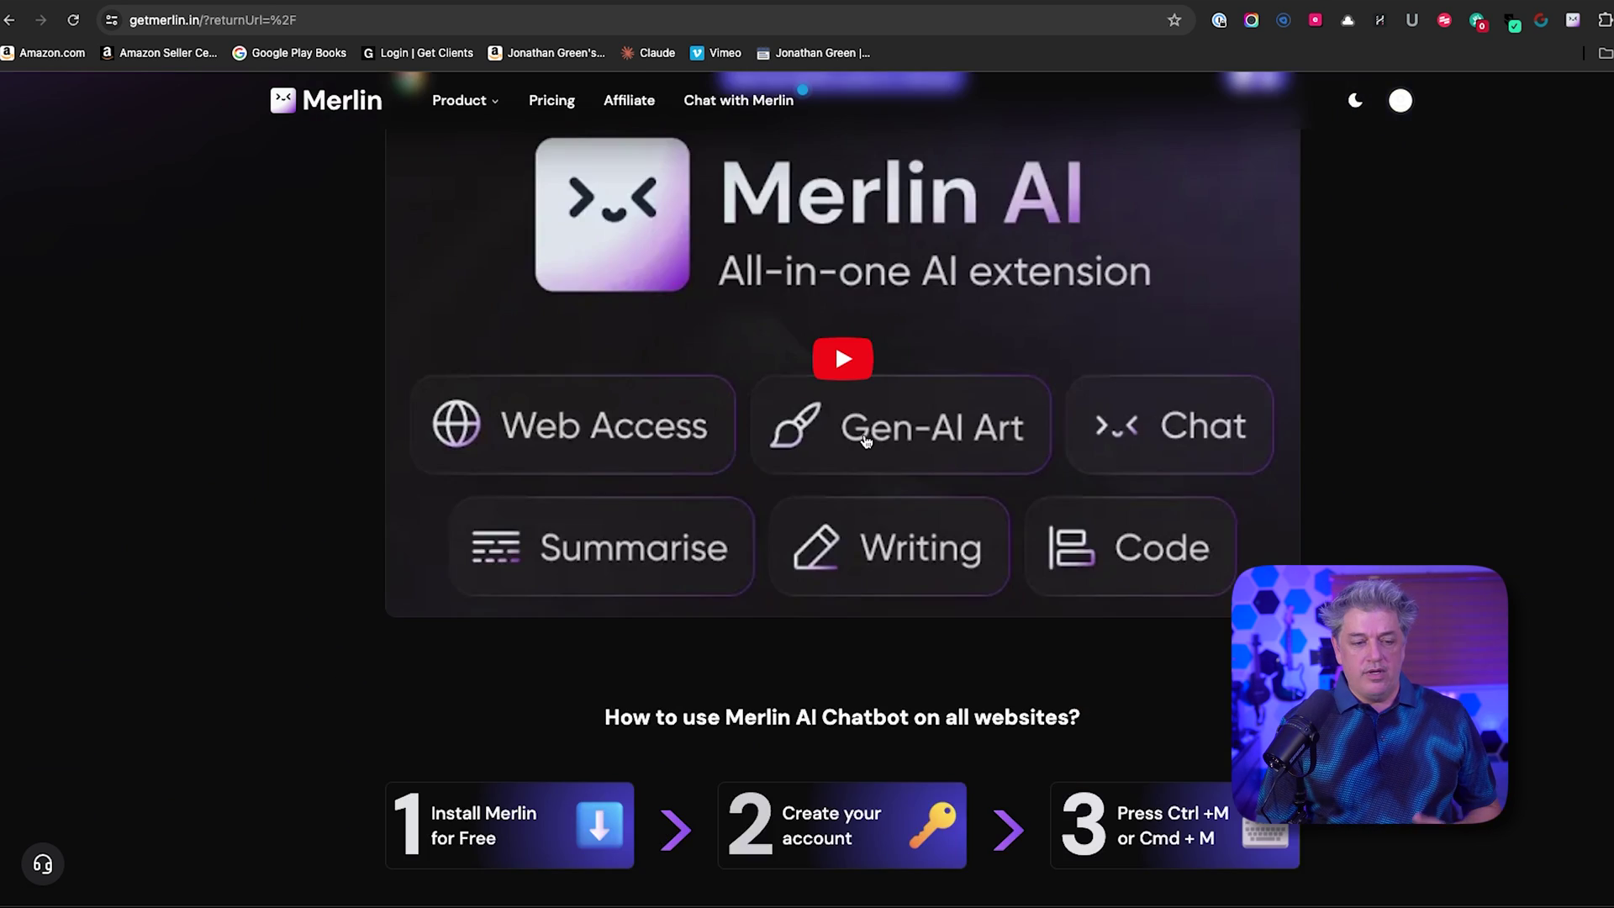
scroll(435, 552, down, 3)
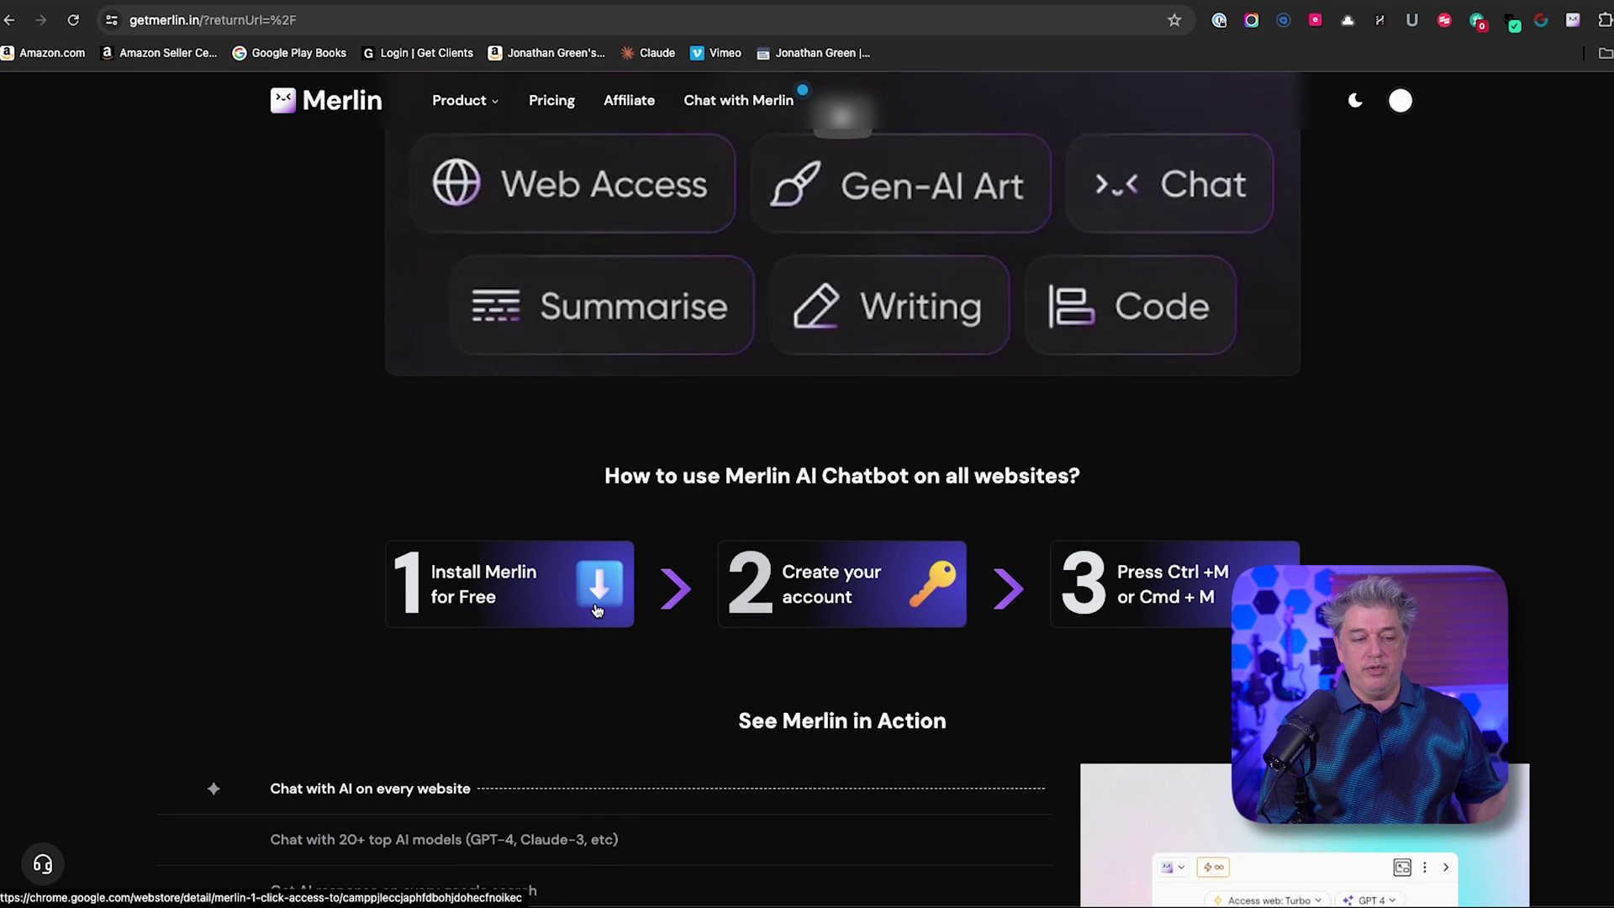
scroll(1042, 631, down, 2)
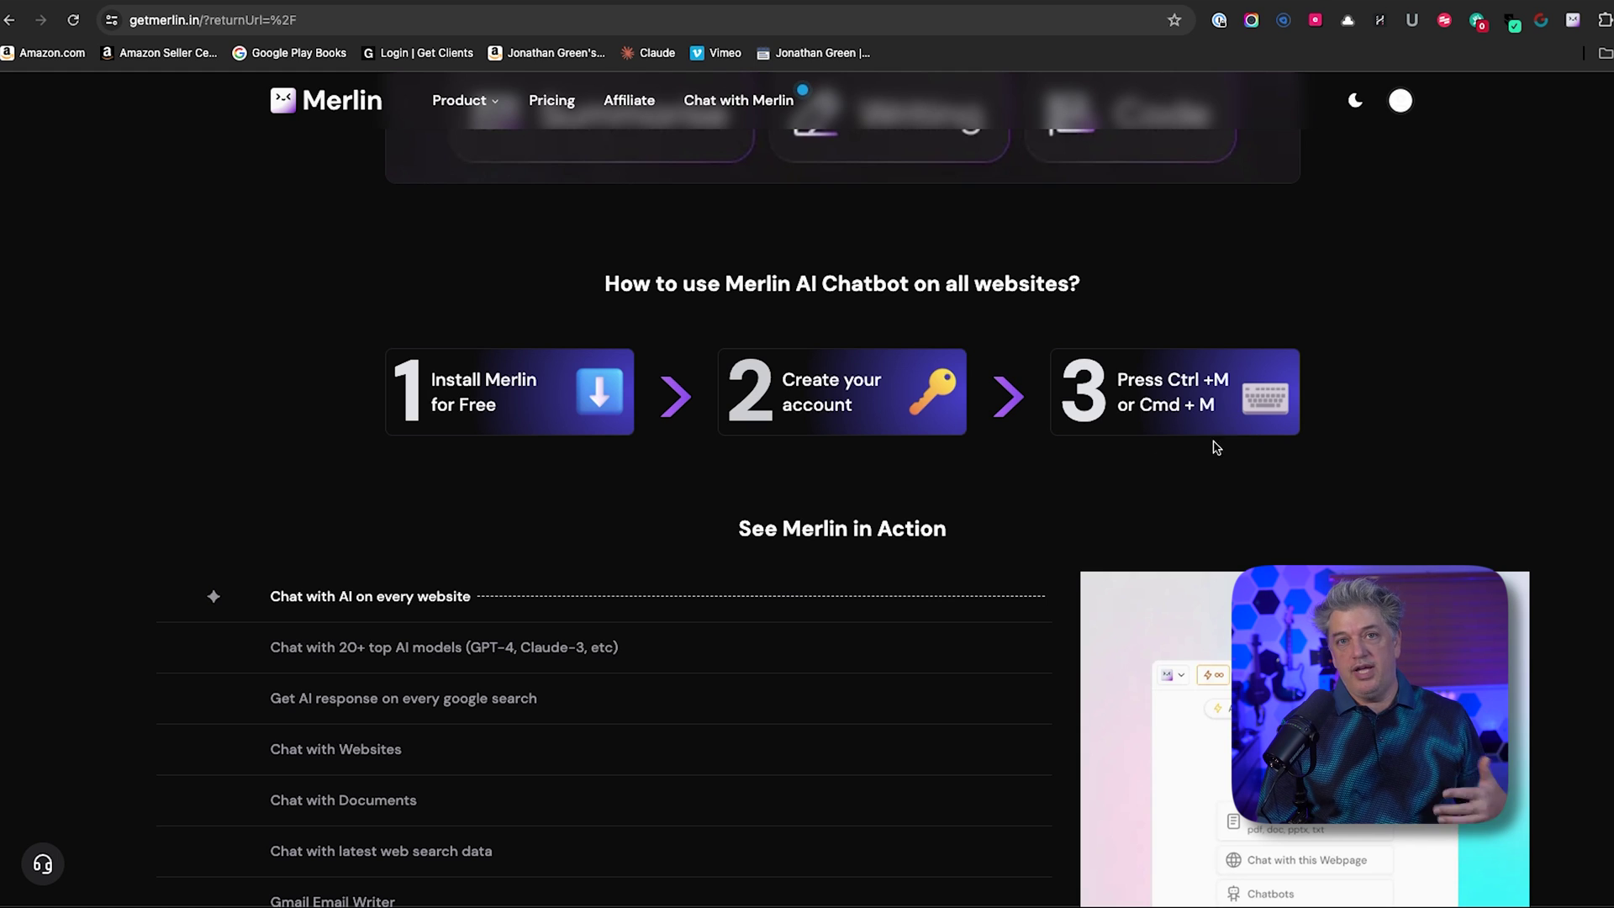
scroll(1093, 467, down, 3)
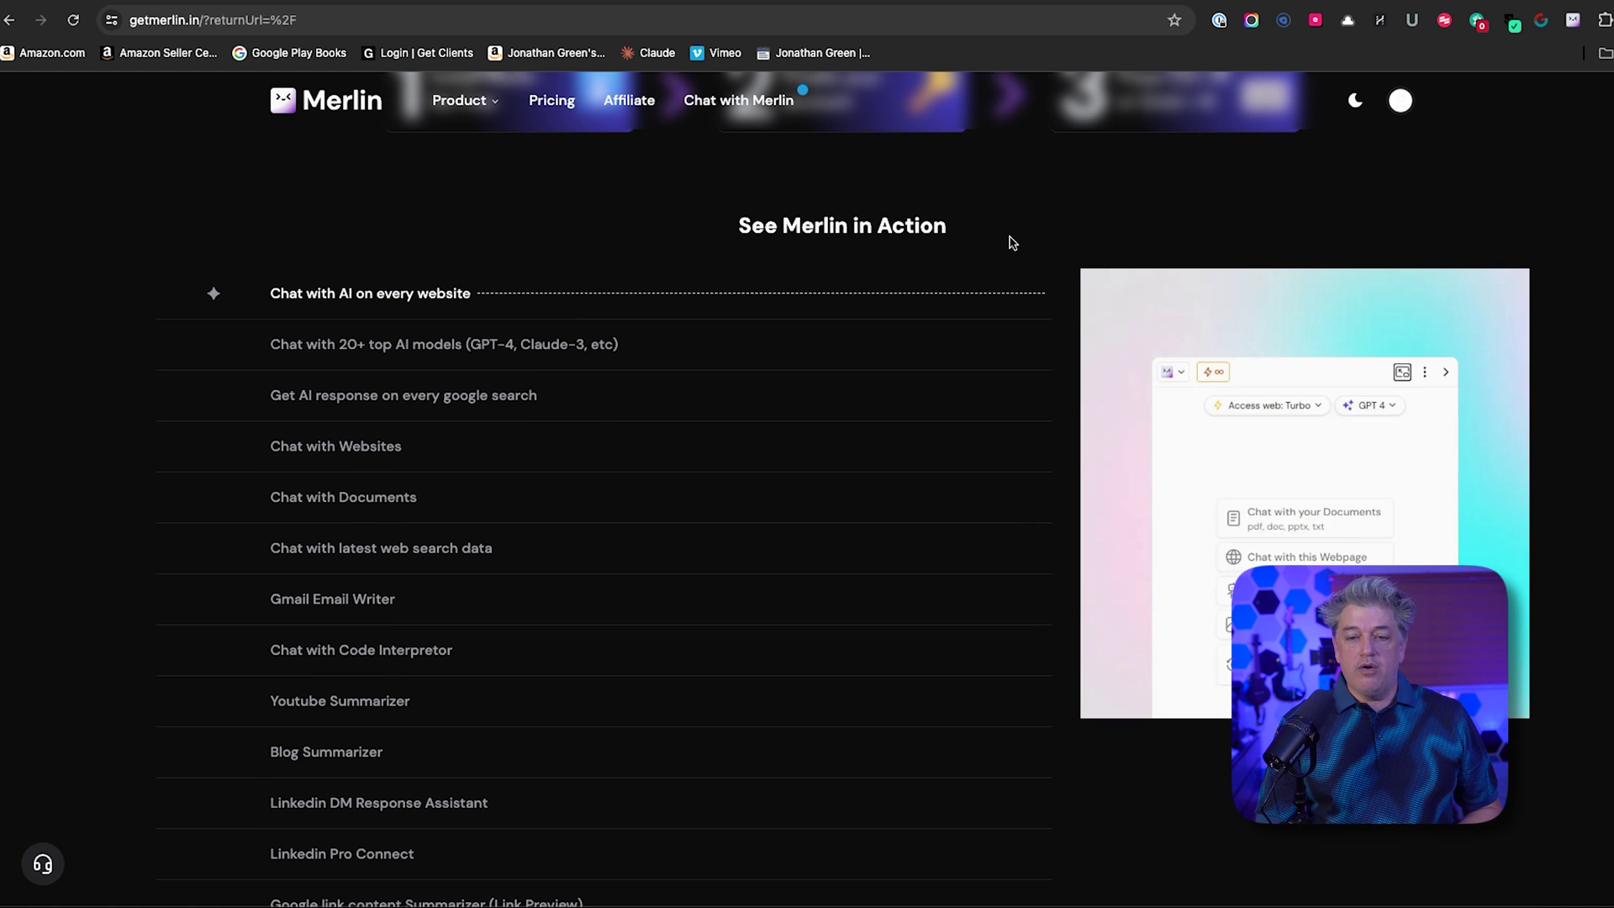
scroll(1011, 243, up, 1)
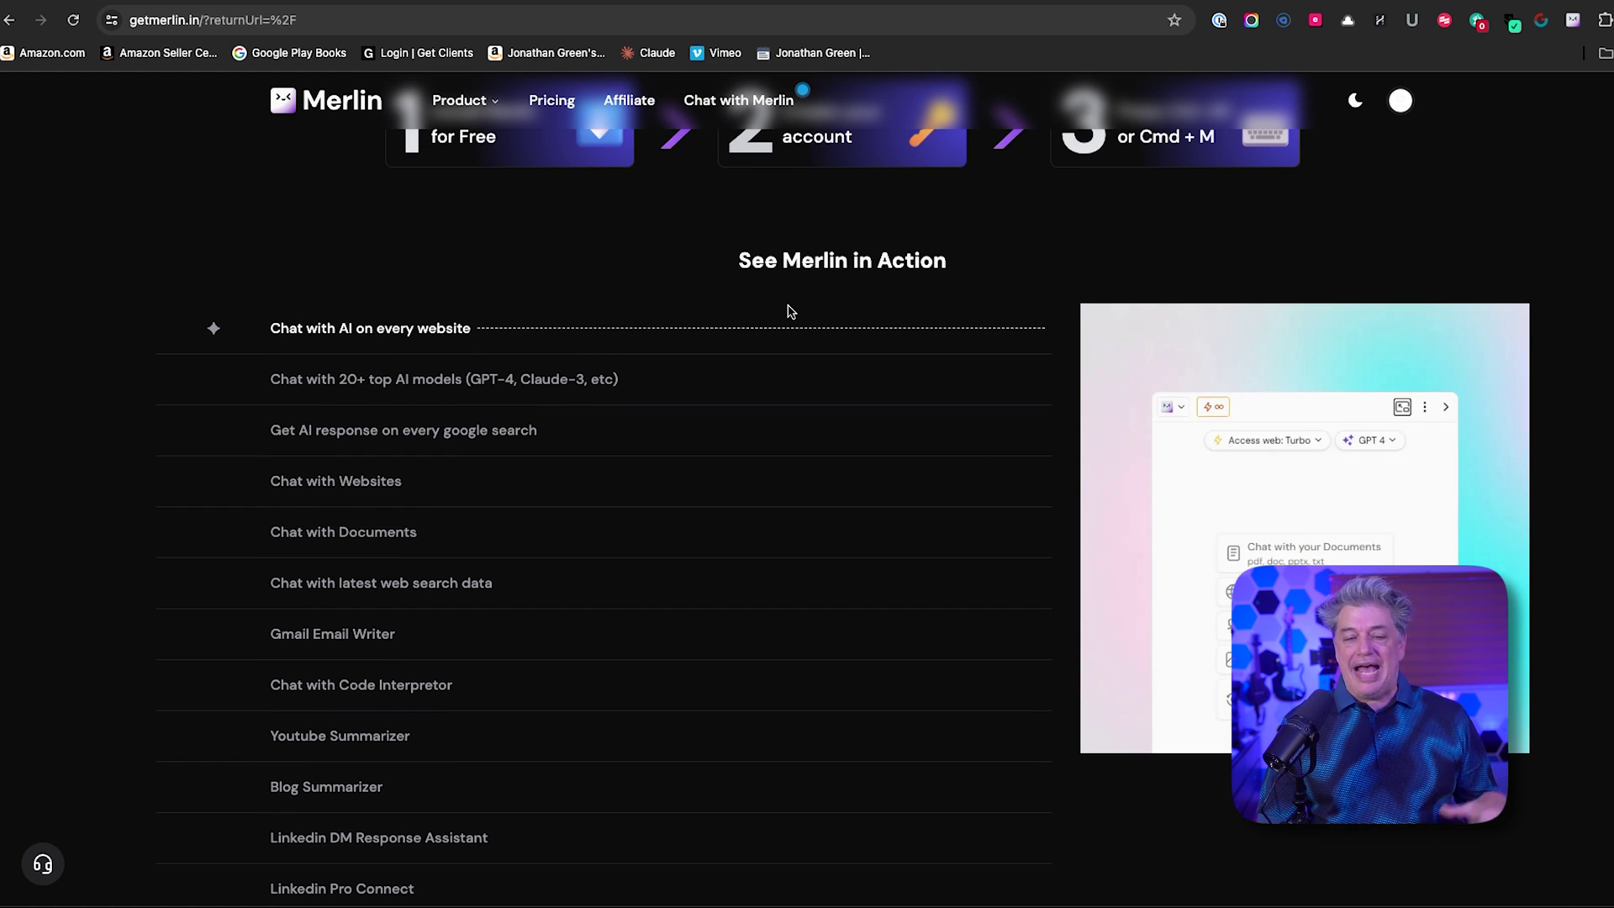
mouse_move(562, 381)
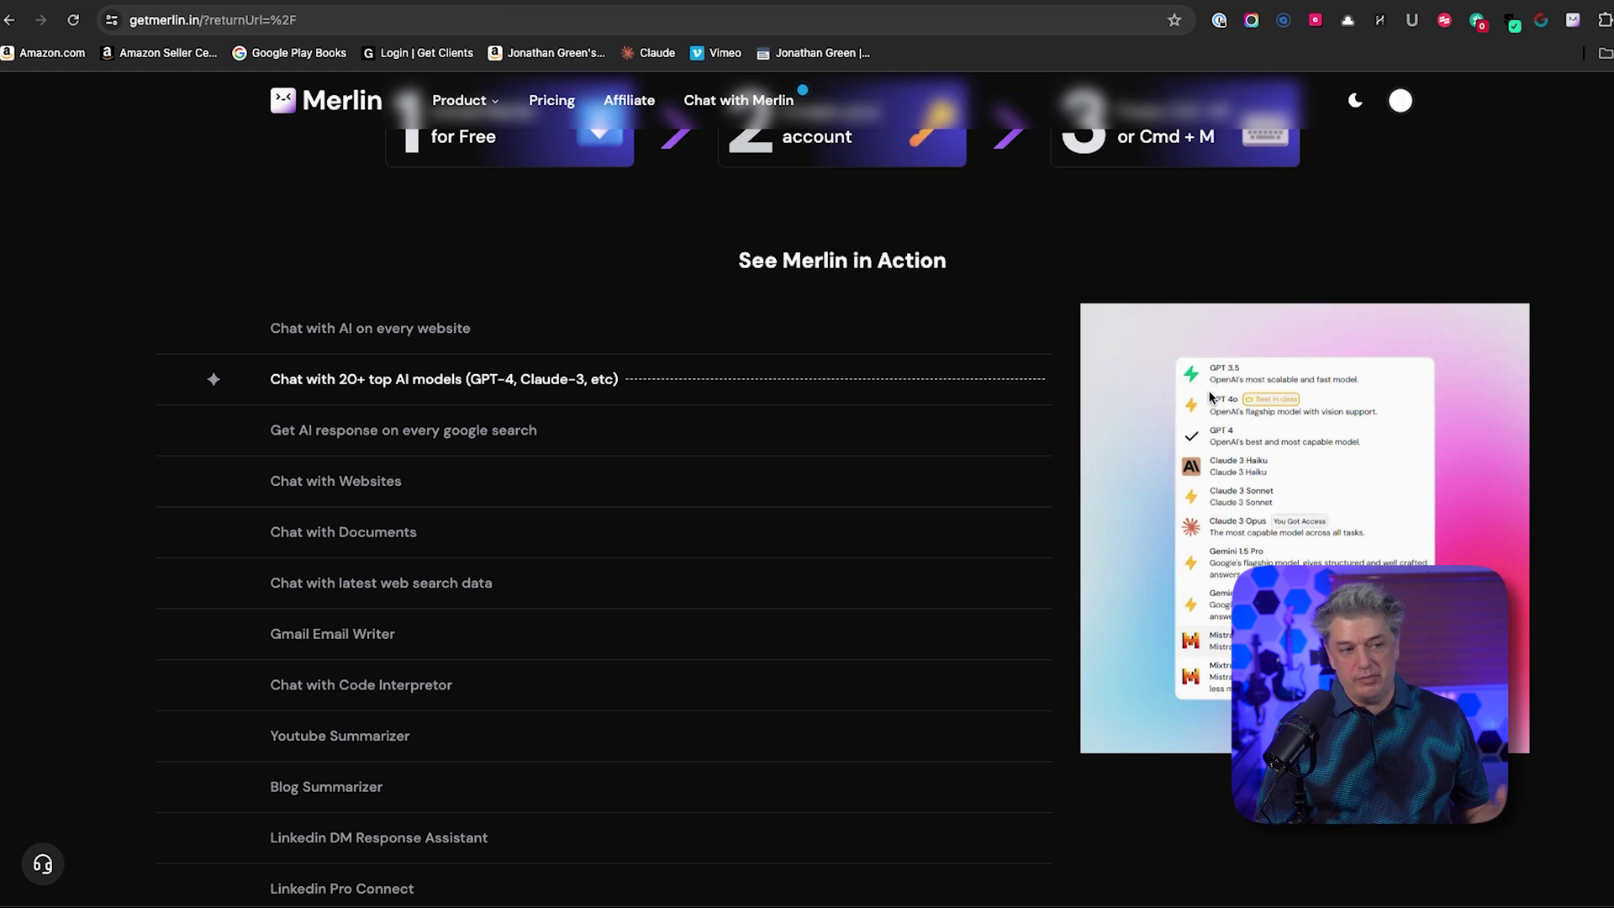
scroll(790, 489, down, 3)
scroll(714, 533, down, 6)
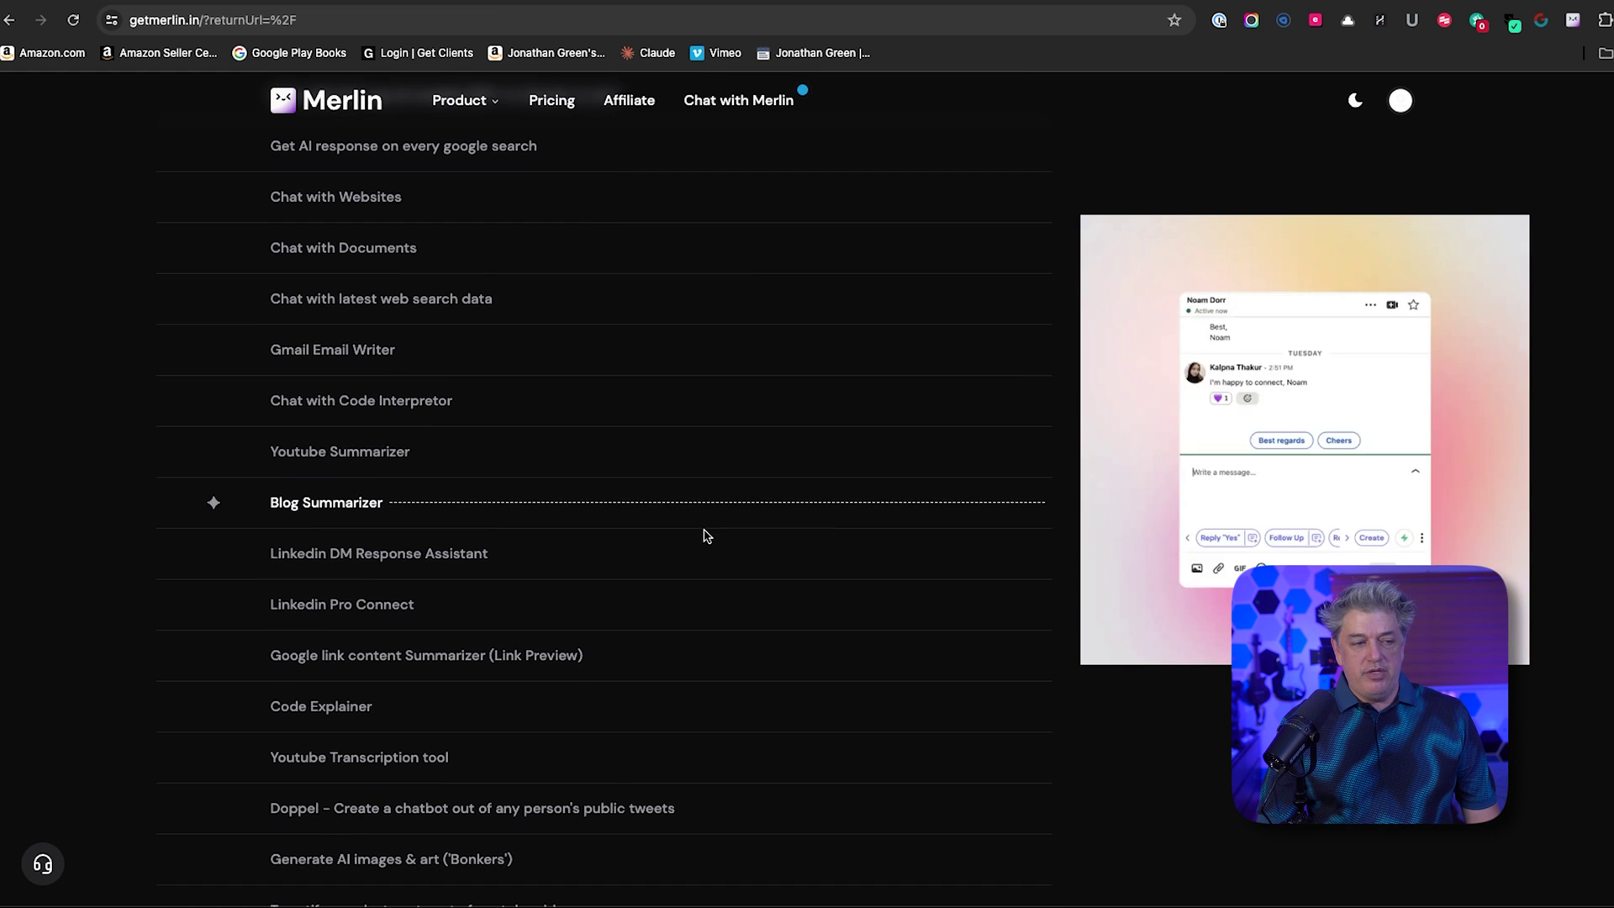
scroll(618, 563, down, 1)
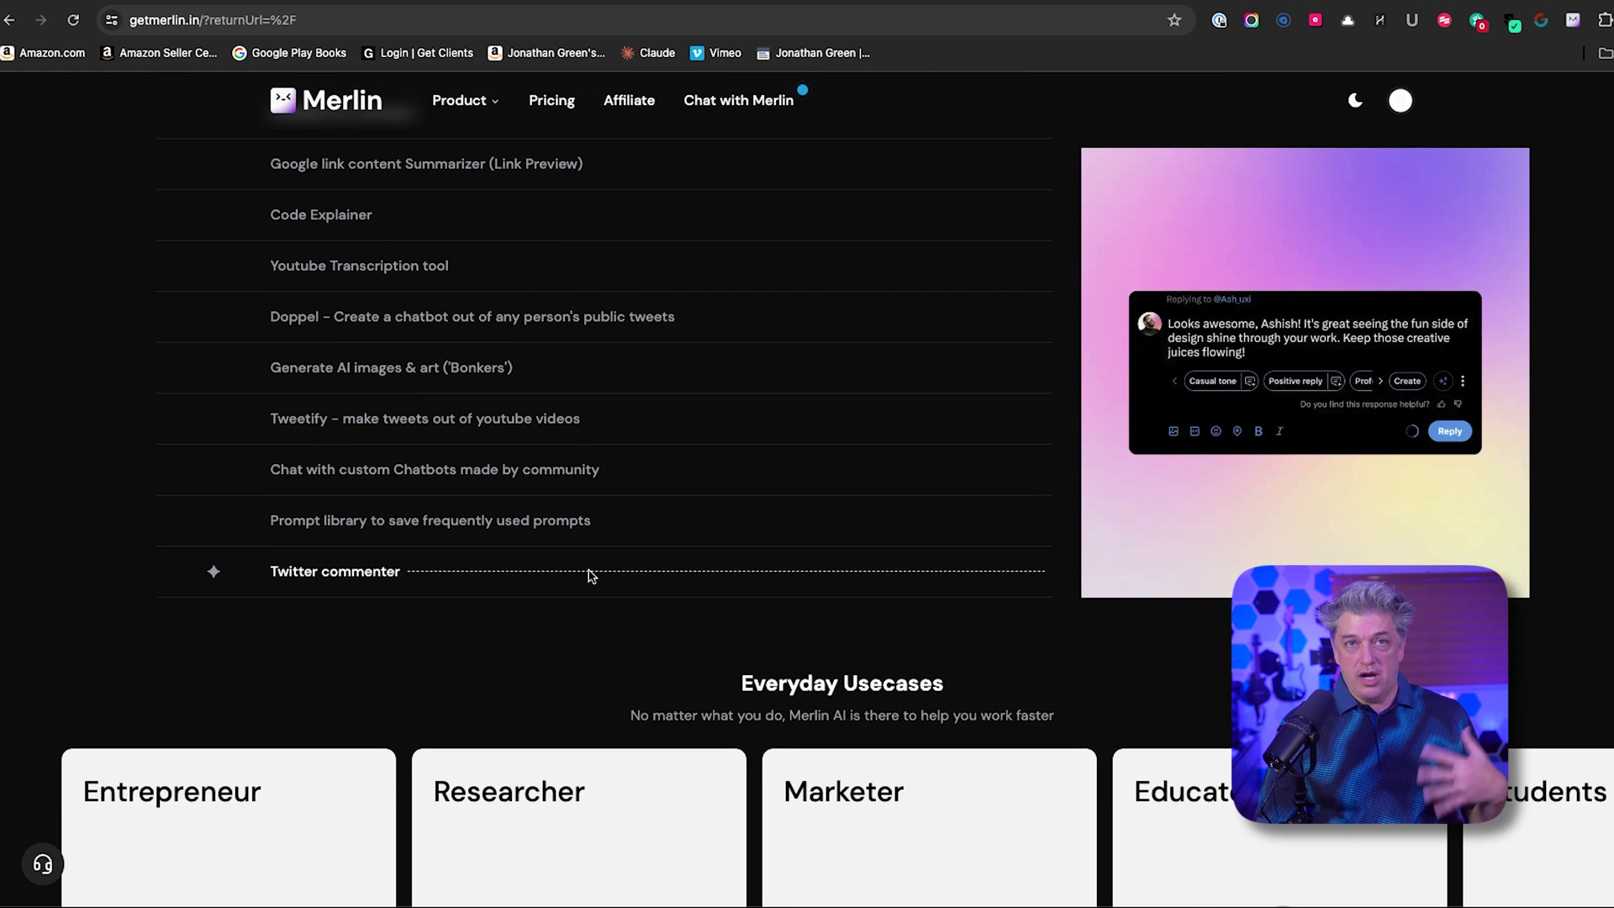
scroll(589, 574, down, 3)
scroll(584, 570, down, 3)
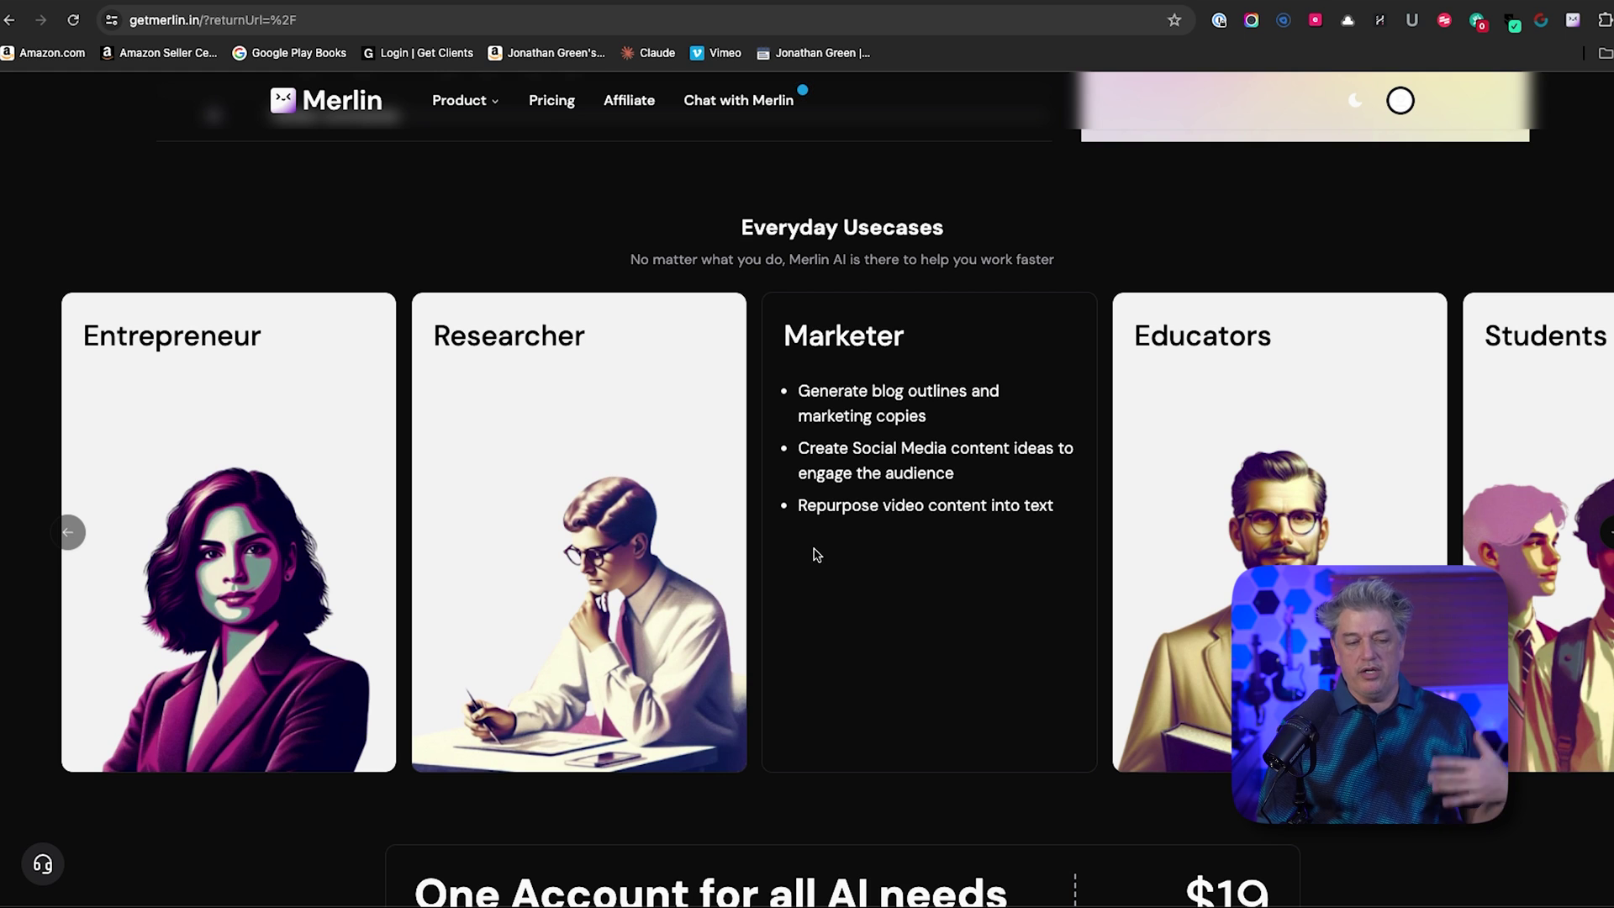
scroll(654, 520, down, 3)
scroll(654, 522, down, 3)
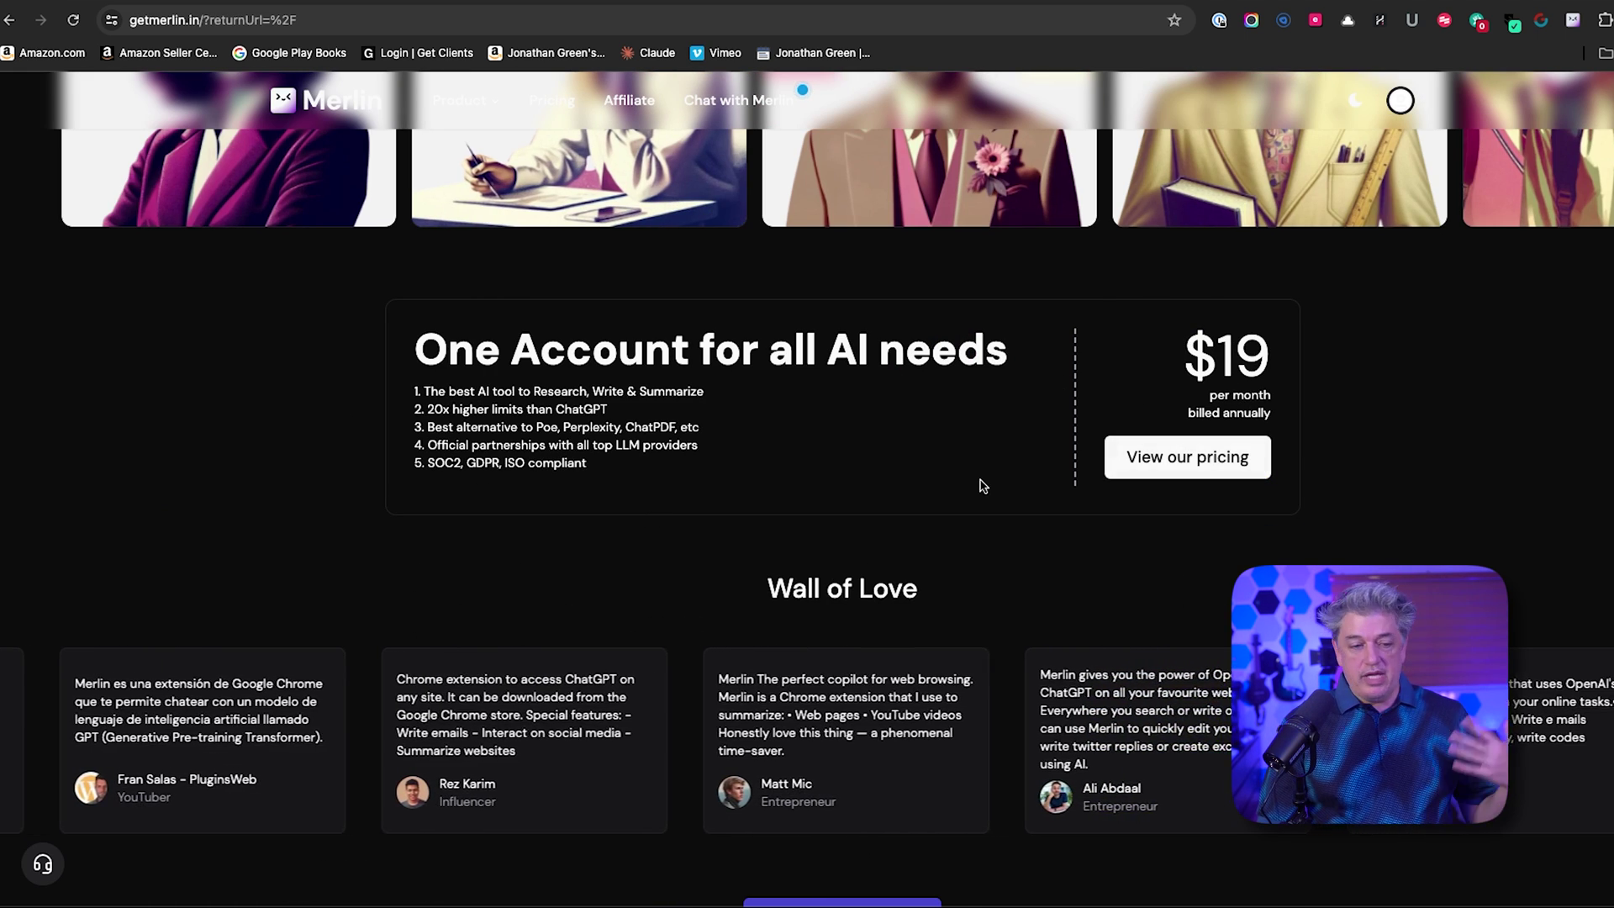
scroll(905, 483, down, 6)
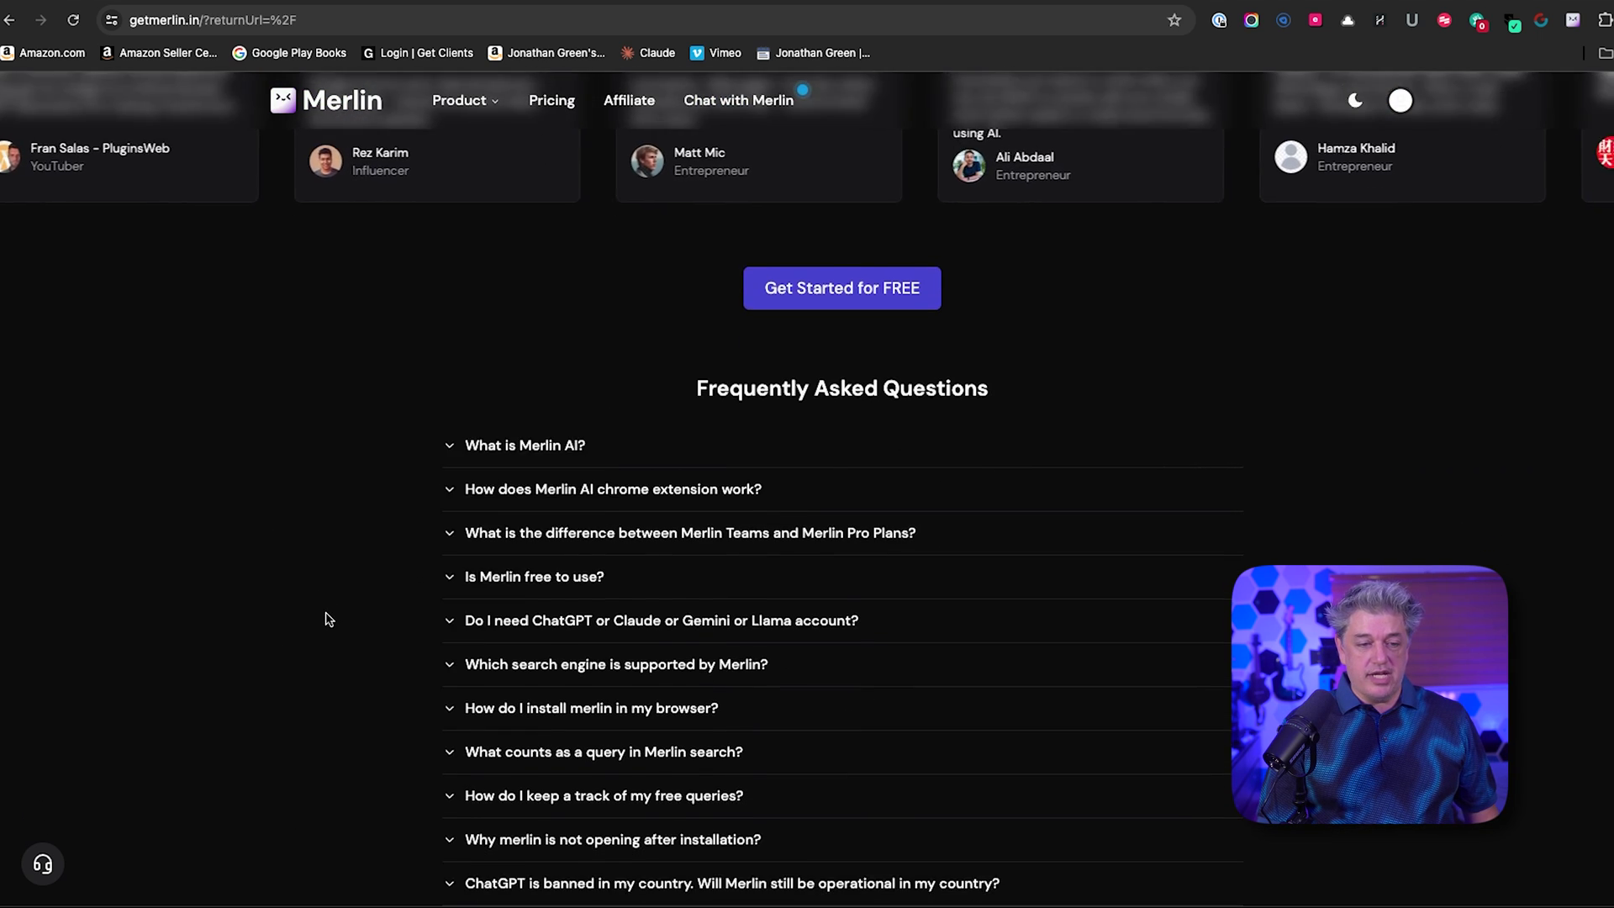
scroll(324, 620, up, 20)
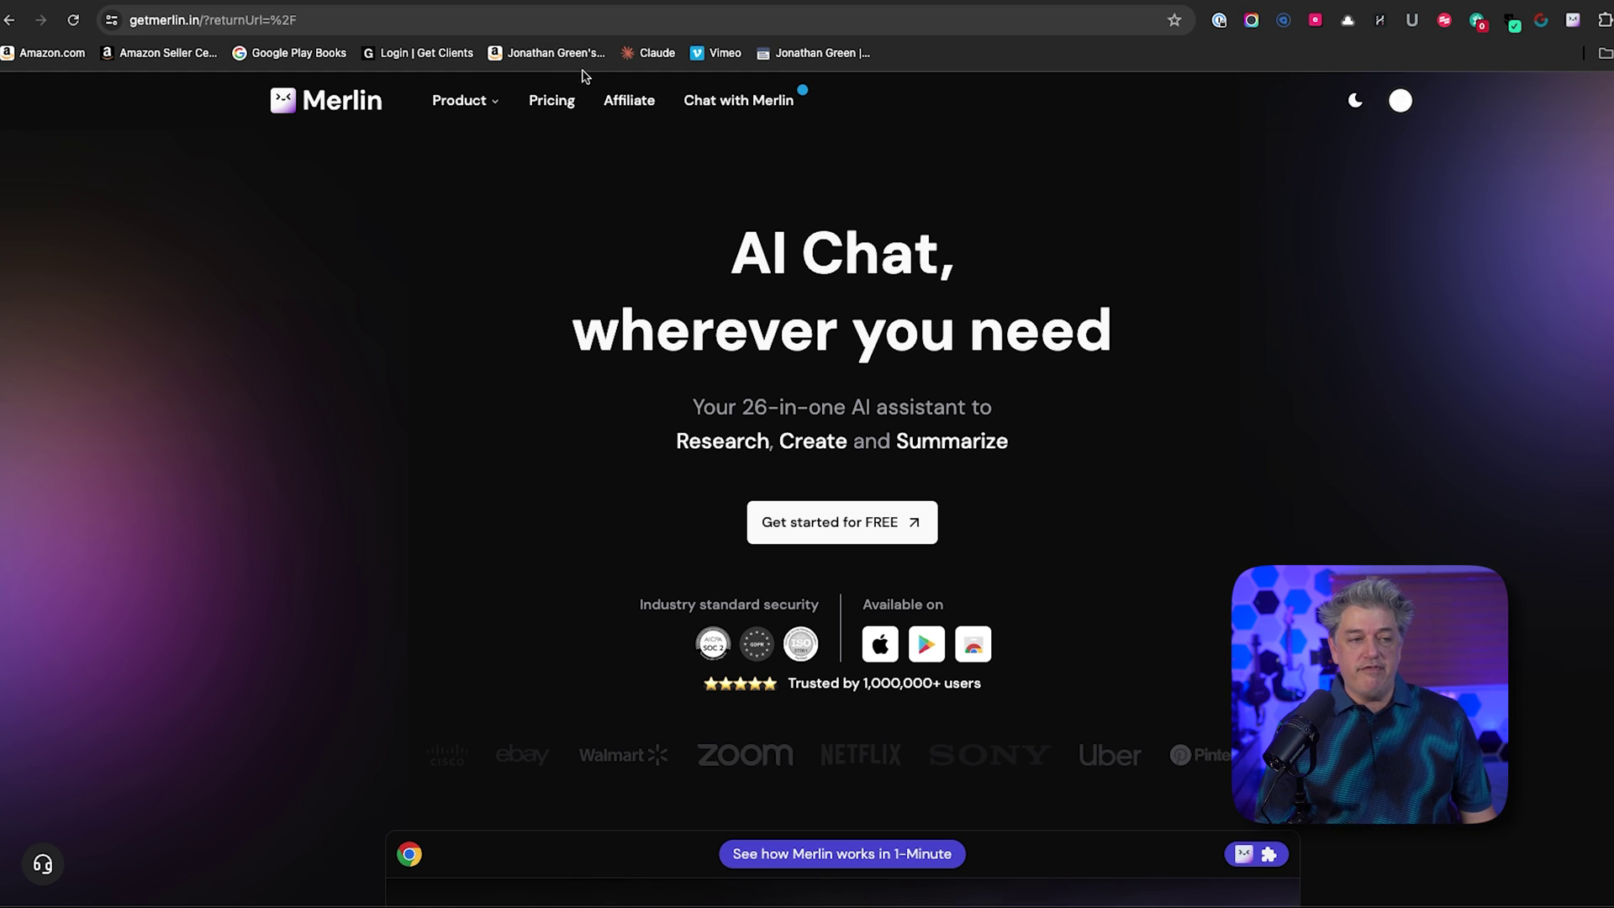
- Open Merlin's pricing plans and scroll down through them
click(562, 101)
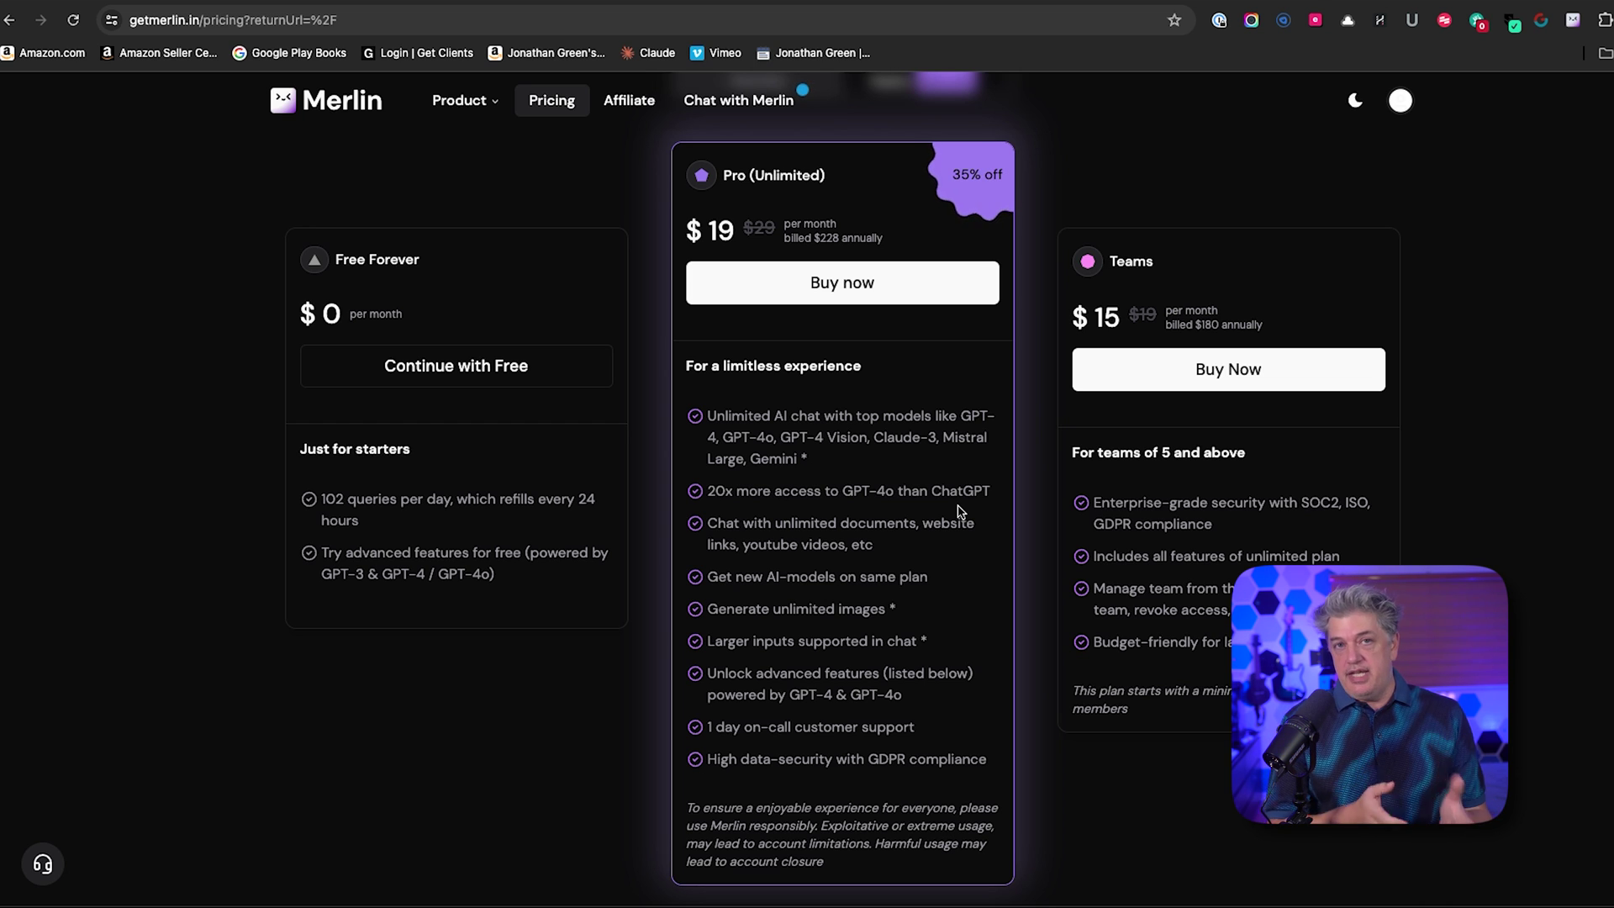
scroll(241, 534, down, 10)
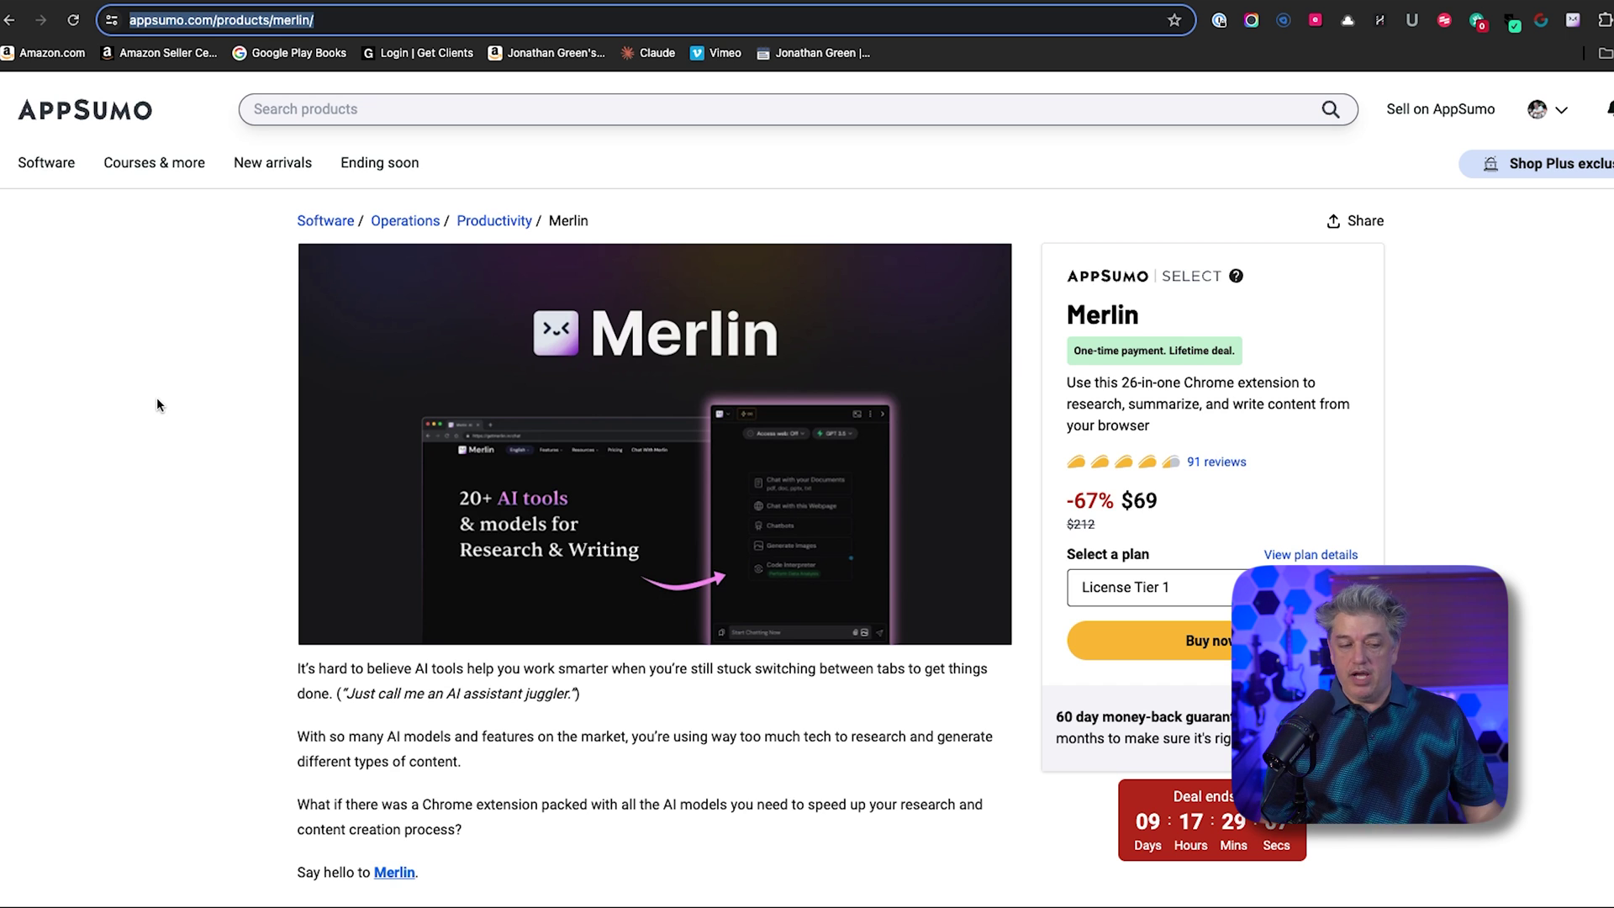
- Scroll through the overview sections of Merlin's AppSumo lifetime-deal listing
scroll(143, 568, down, 8)
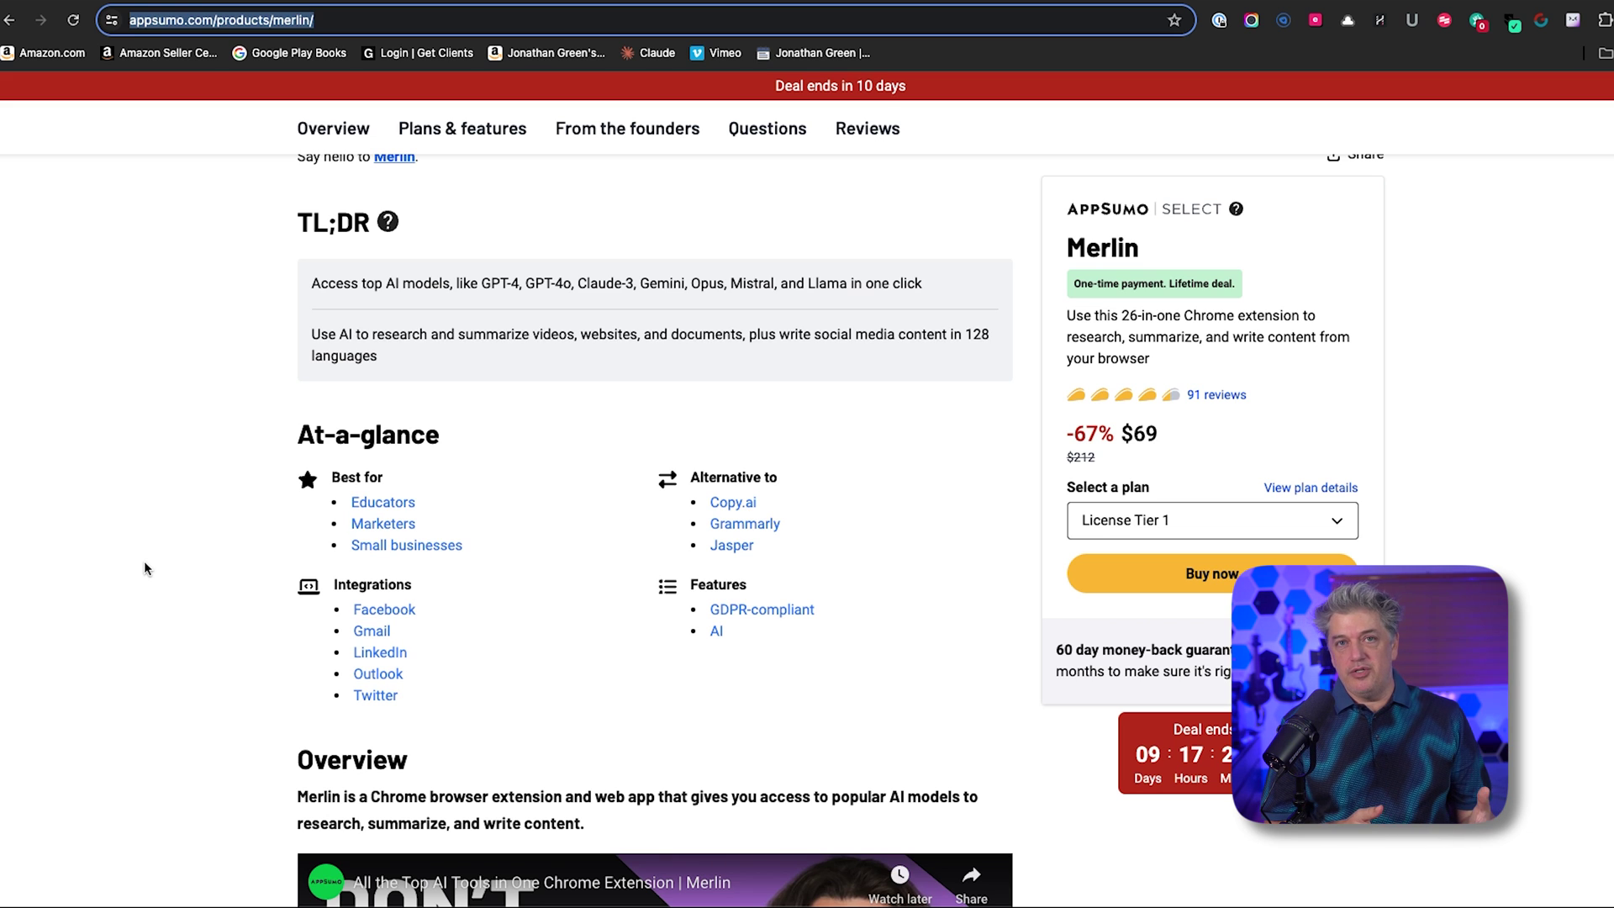
scroll(198, 486, down, 5)
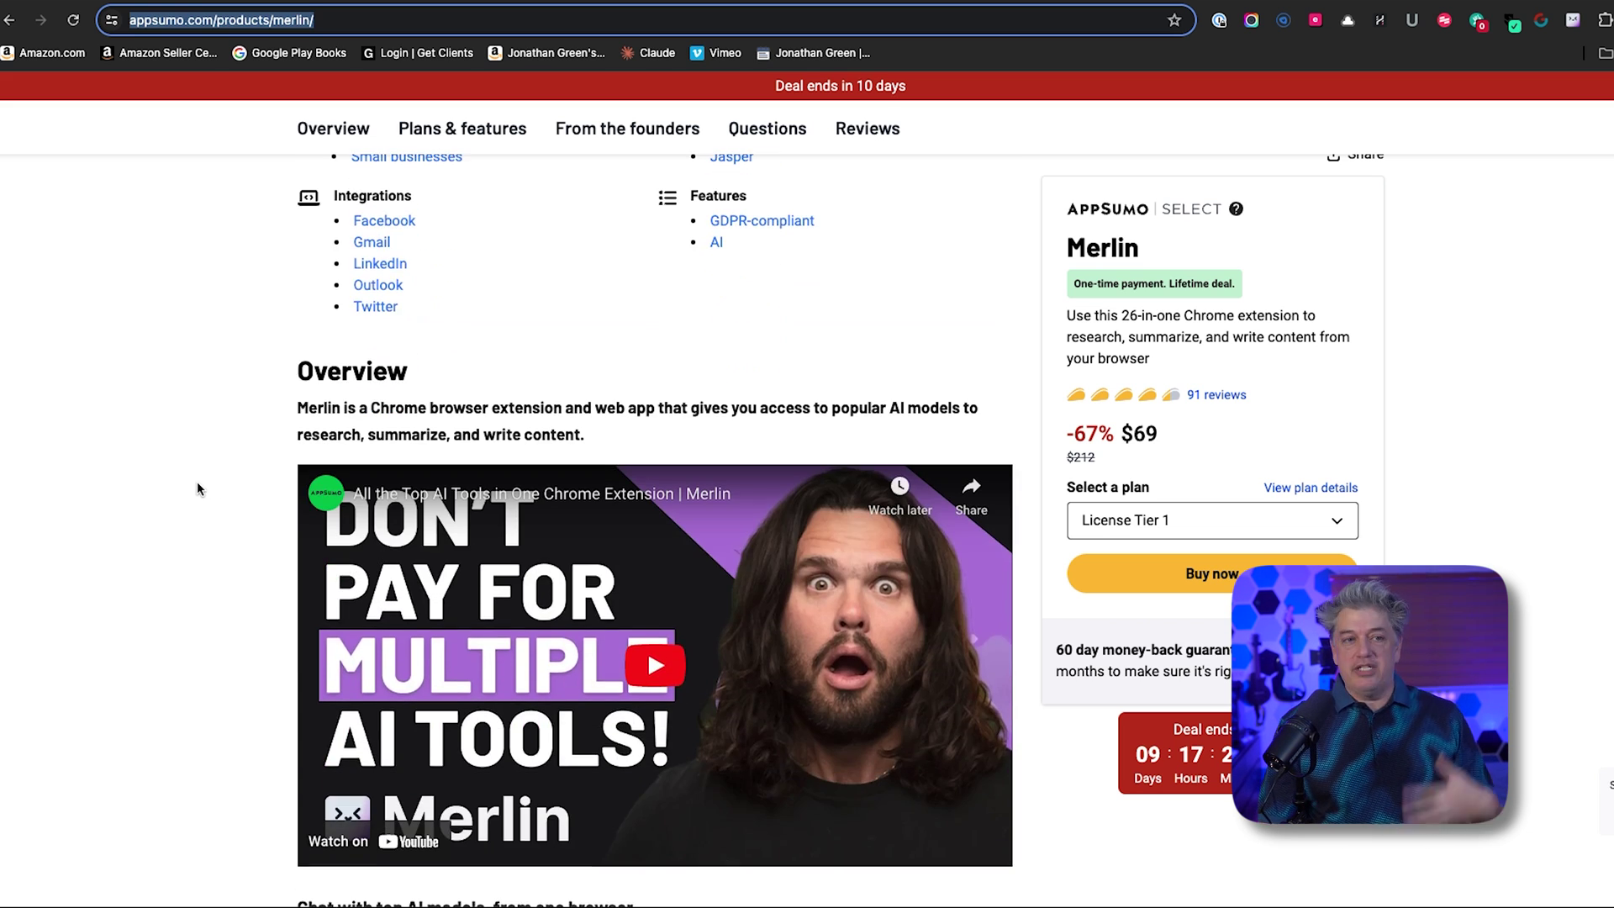
scroll(194, 500, down, 10)
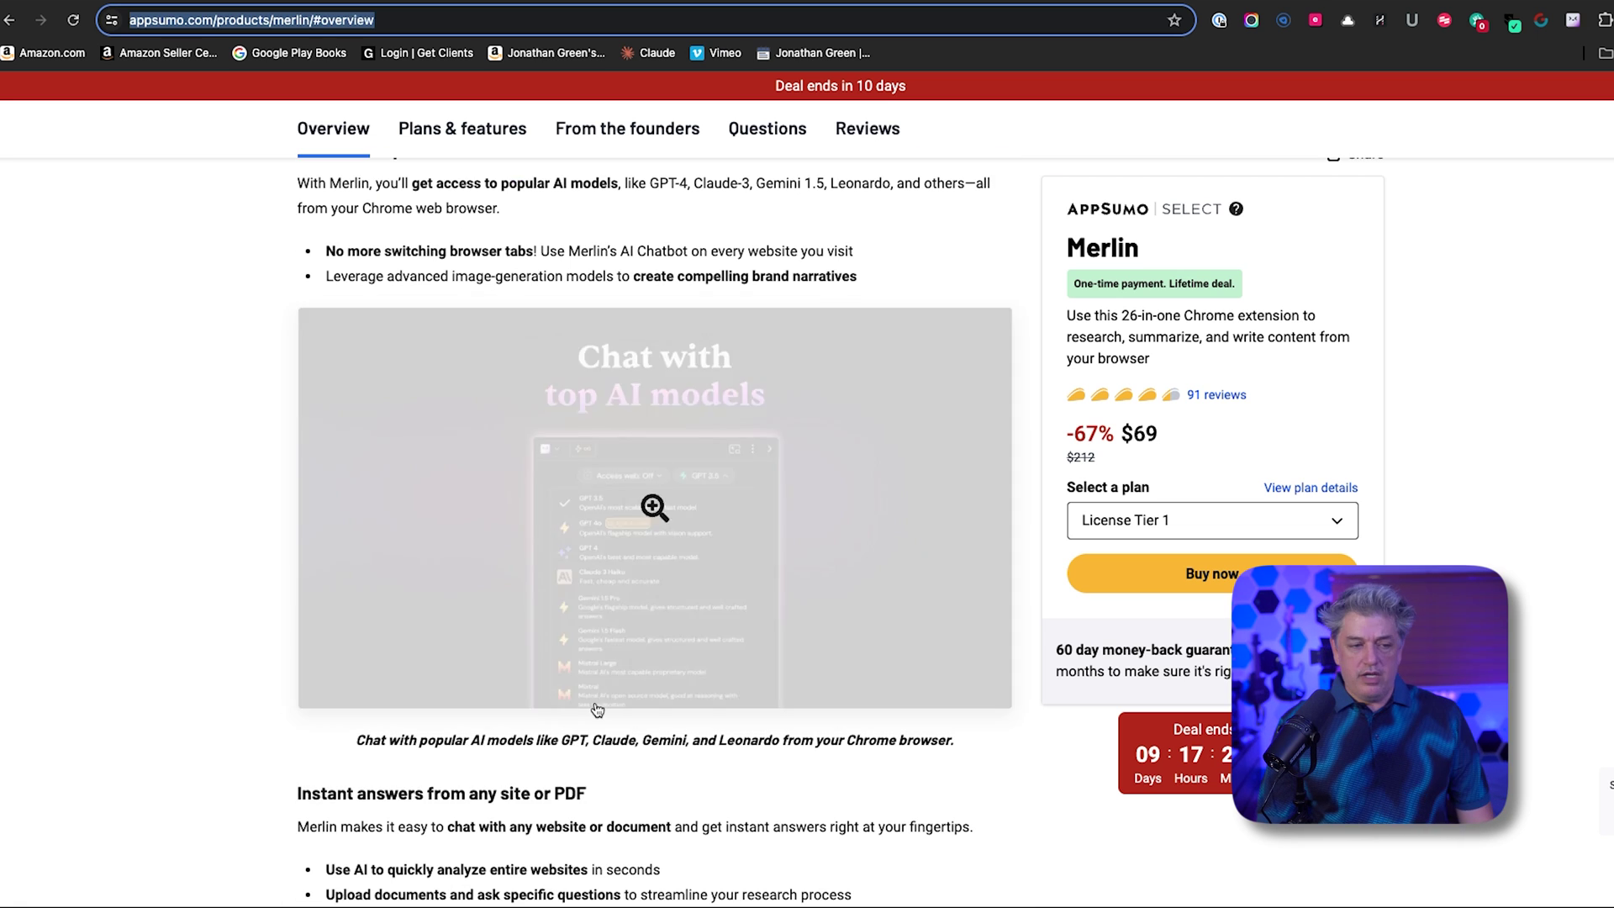
scroll(155, 591, down, 8)
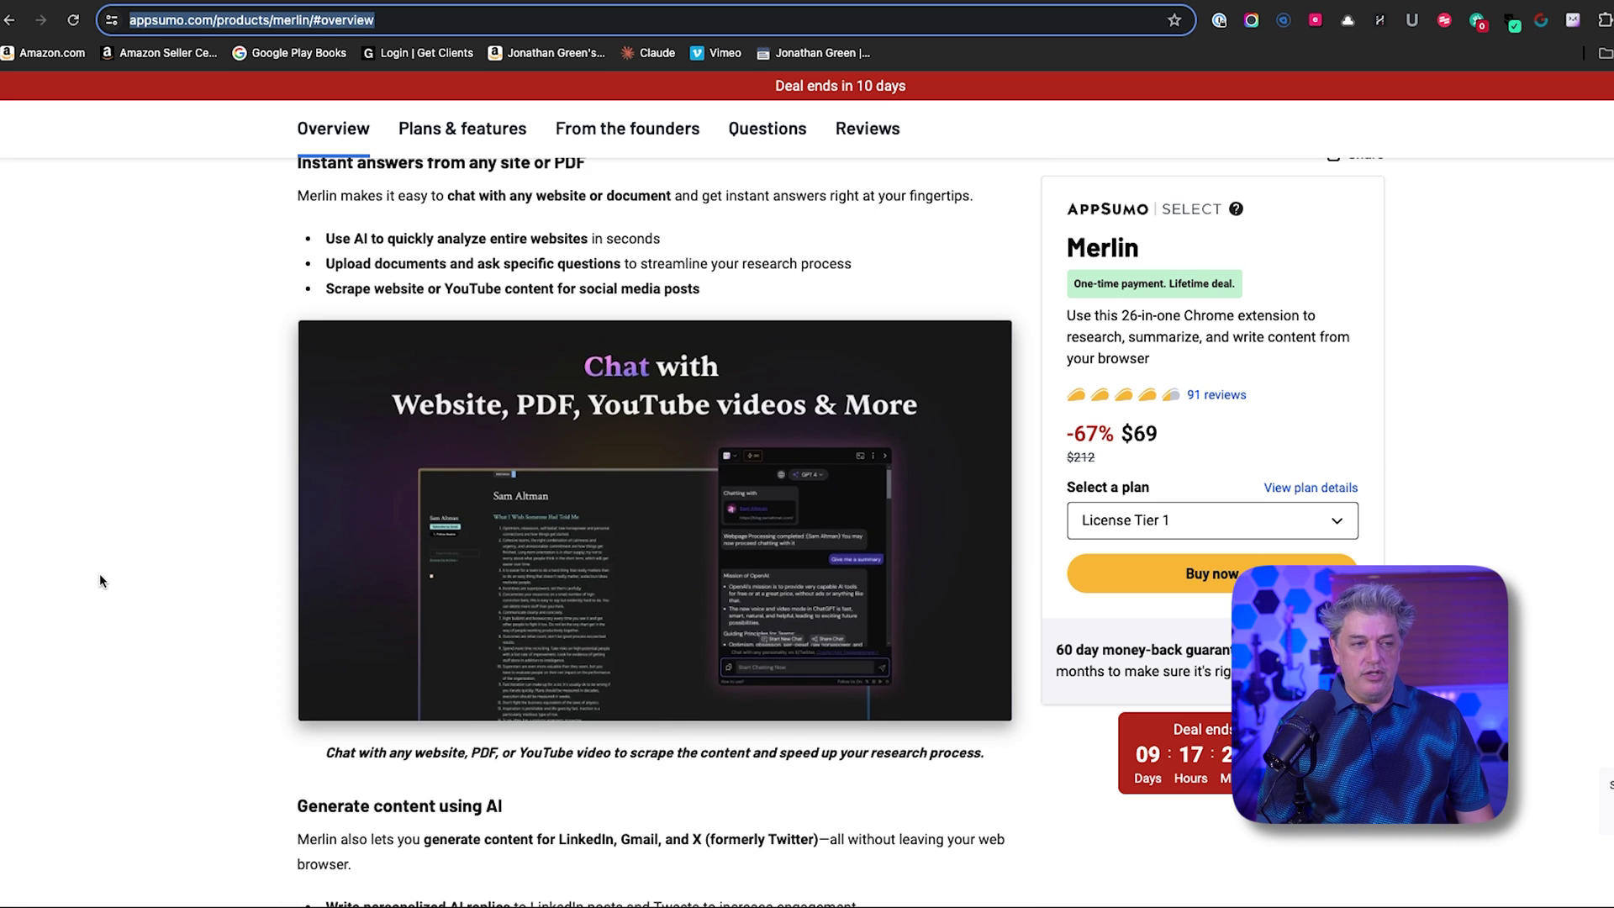
scroll(99, 573, up, 1)
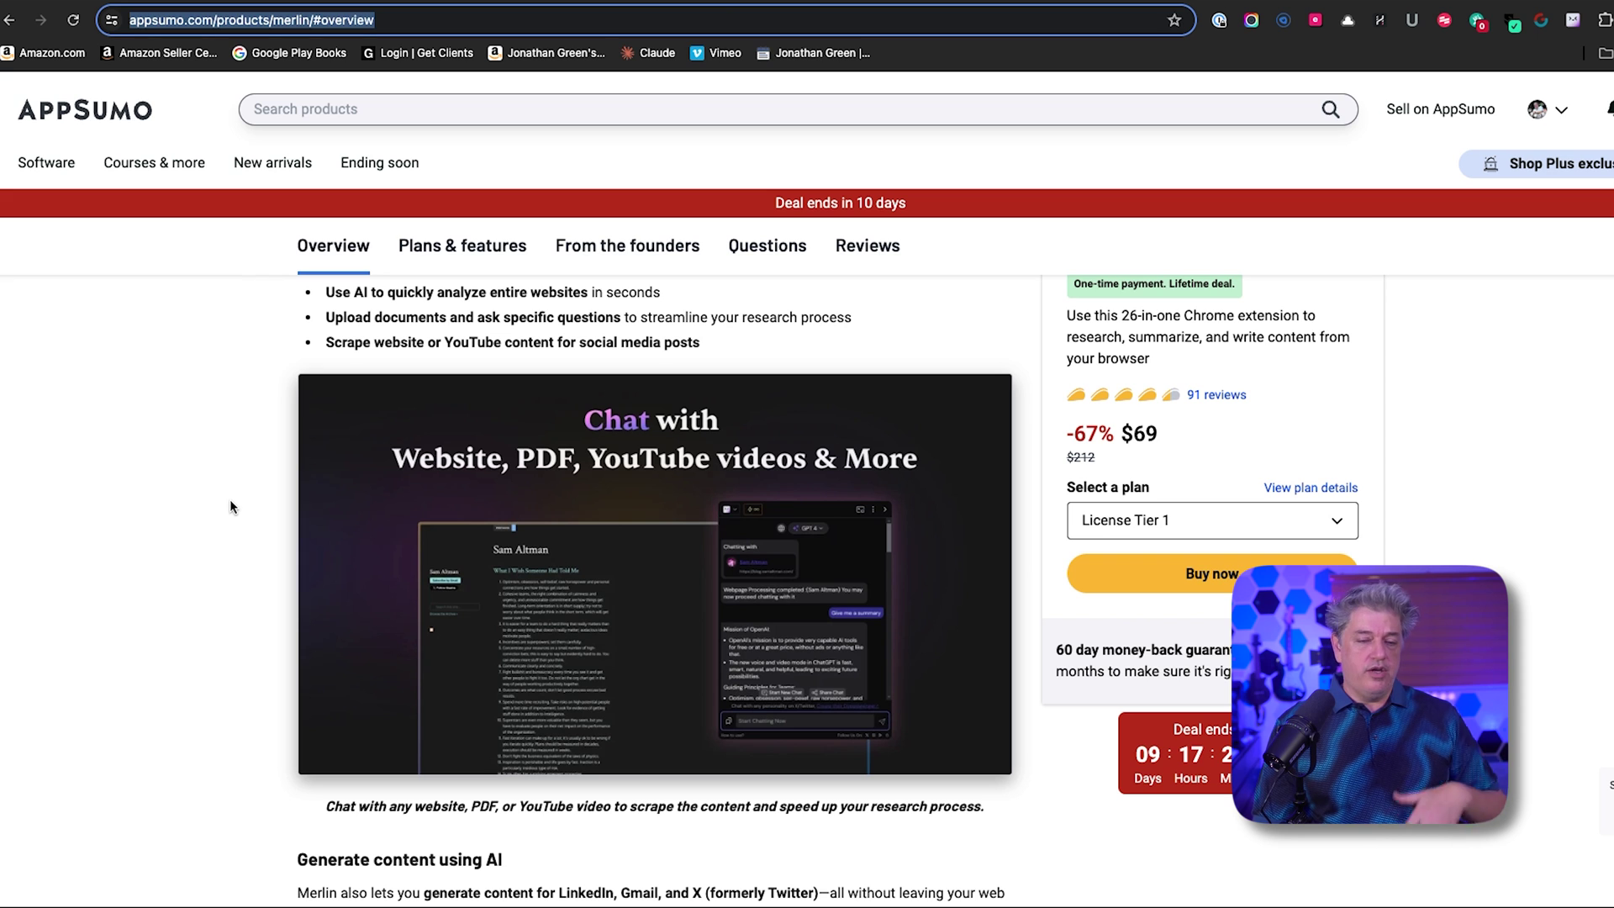
scroll(231, 506, down, 8)
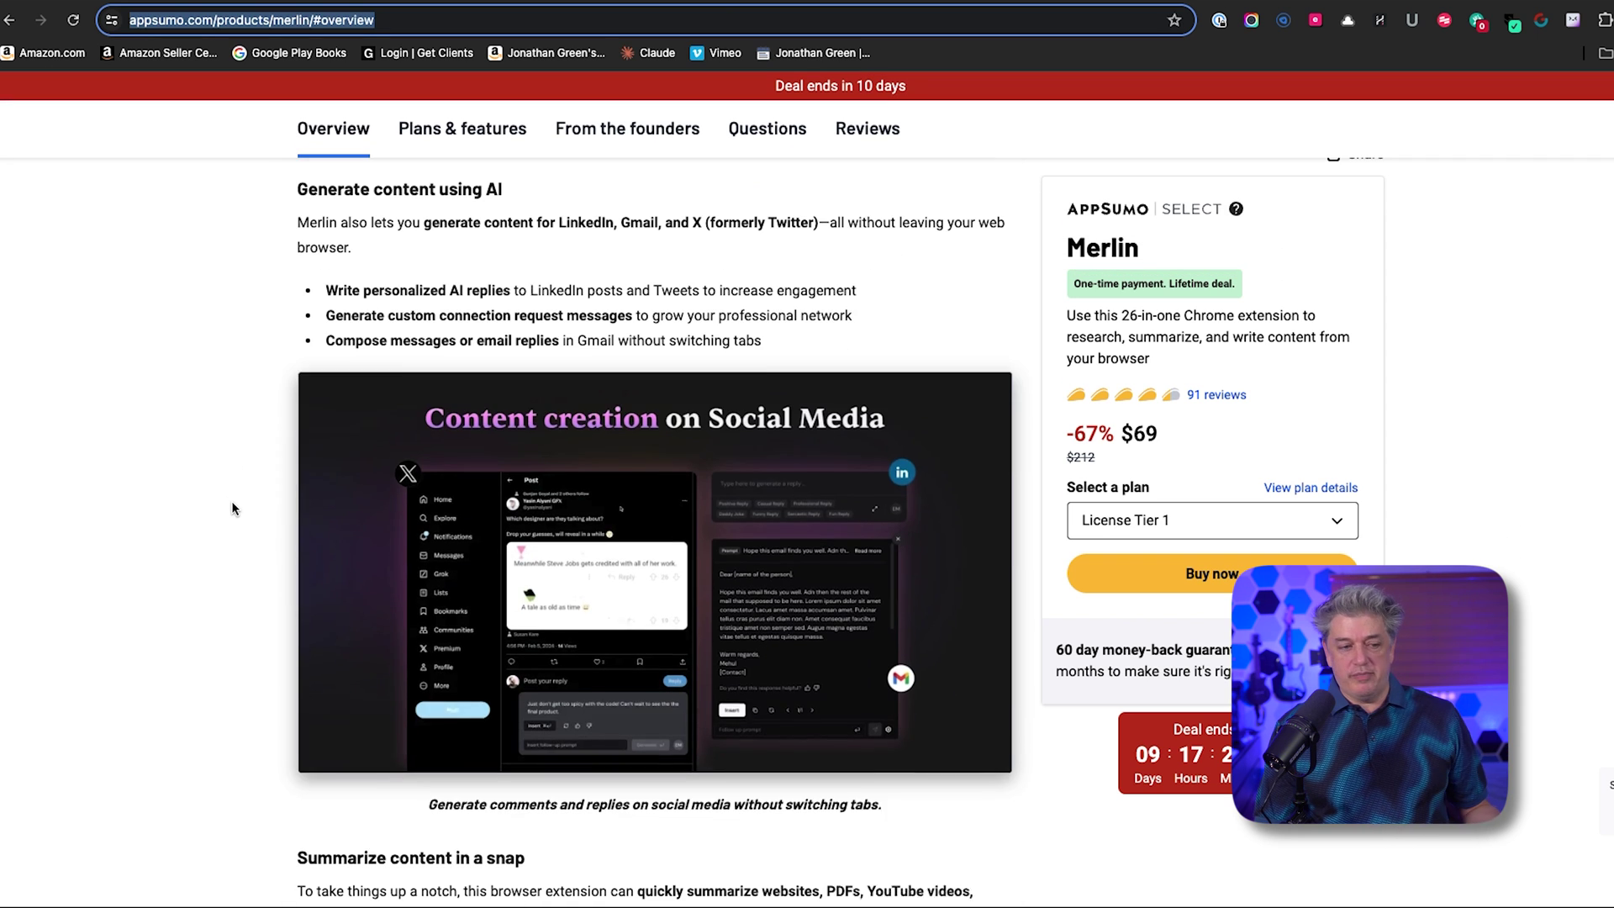
scroll(124, 542, down, 3)
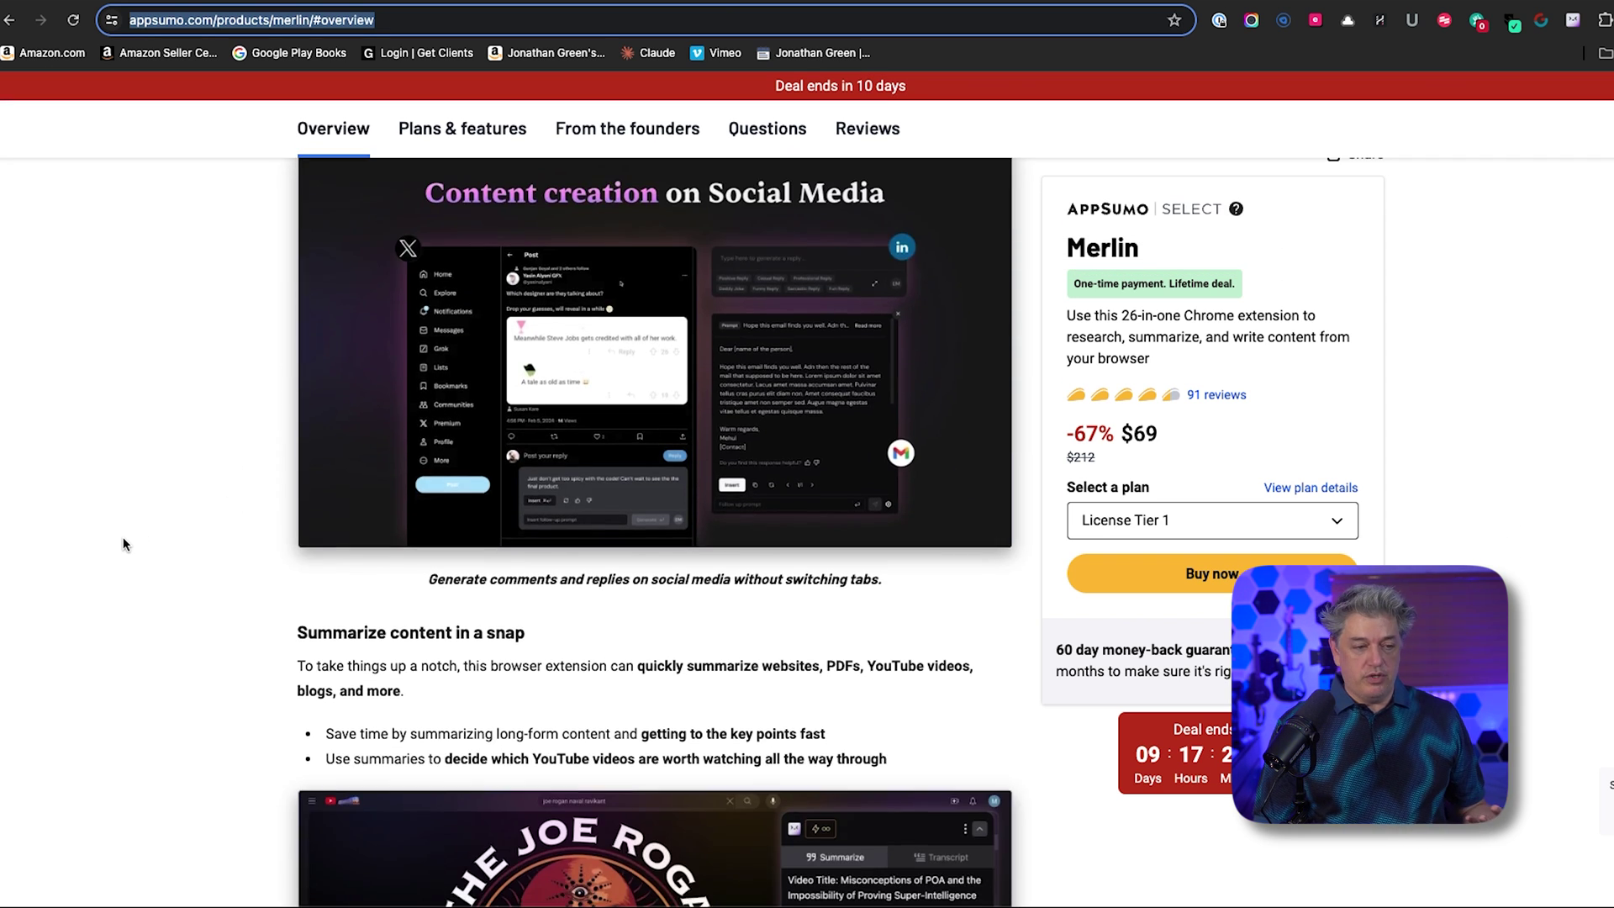
scroll(124, 545, down, 4)
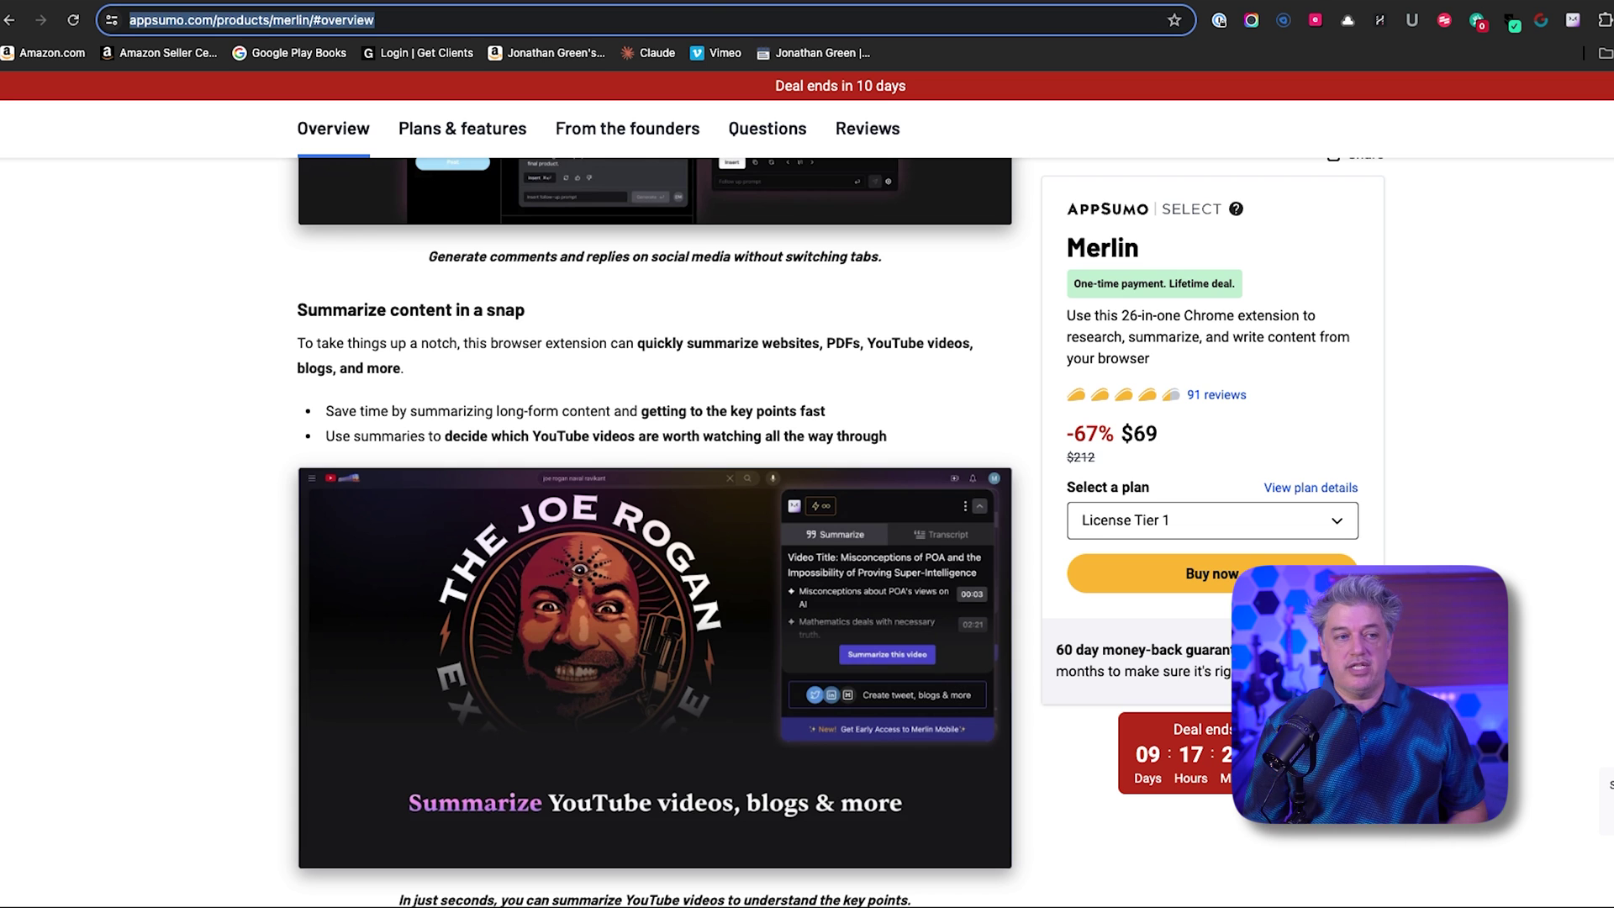
scroll(147, 459, down, 4)
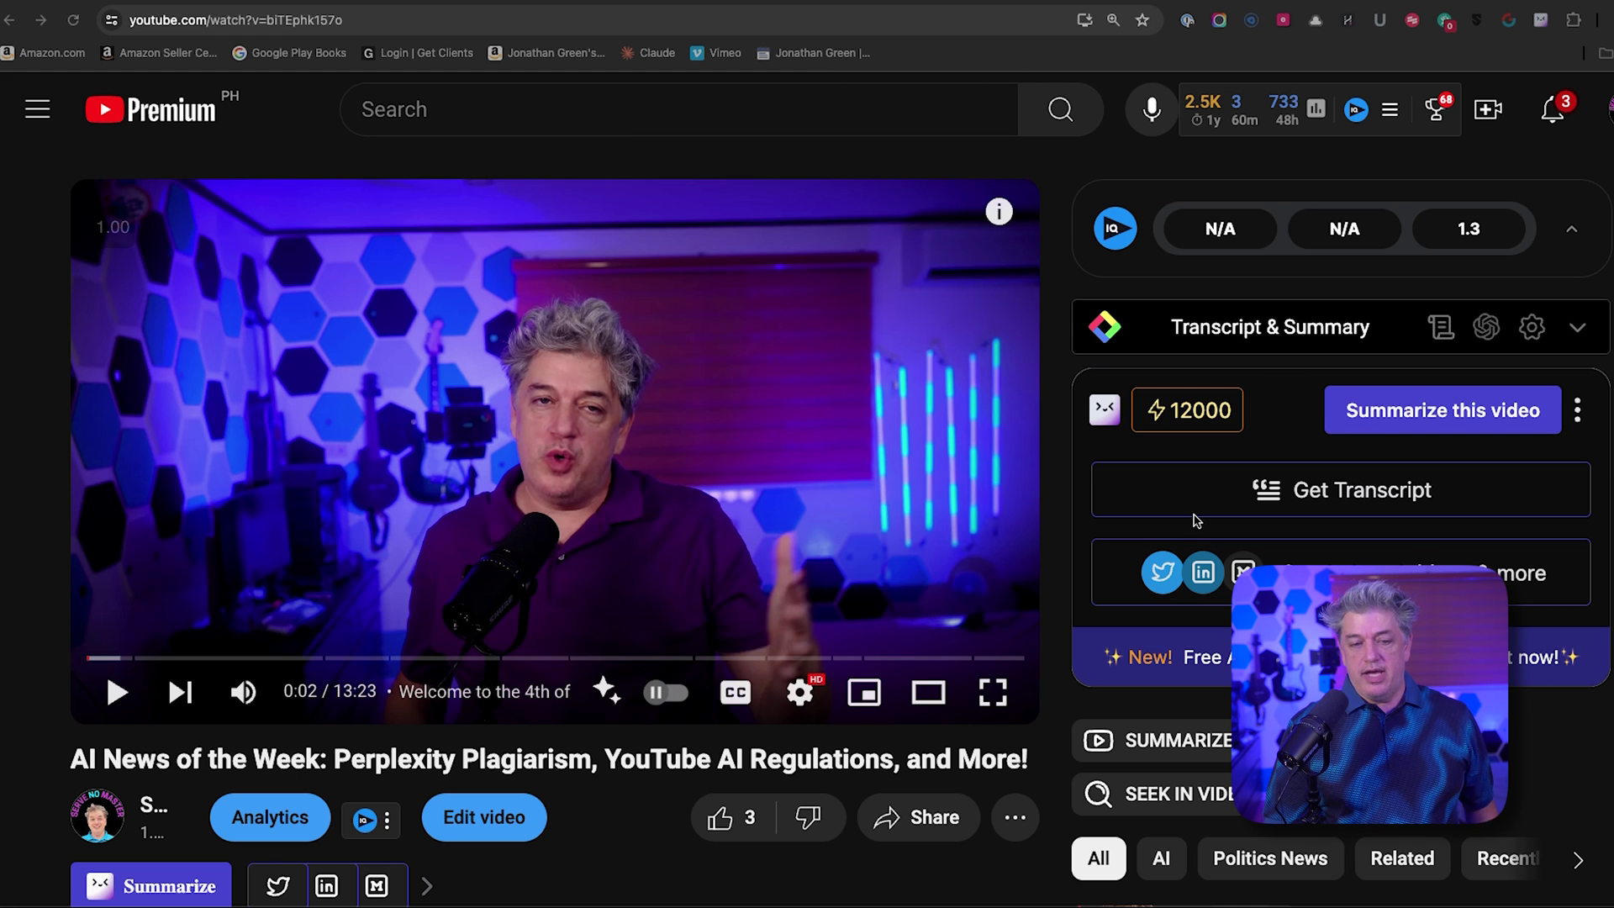
click(1577, 328)
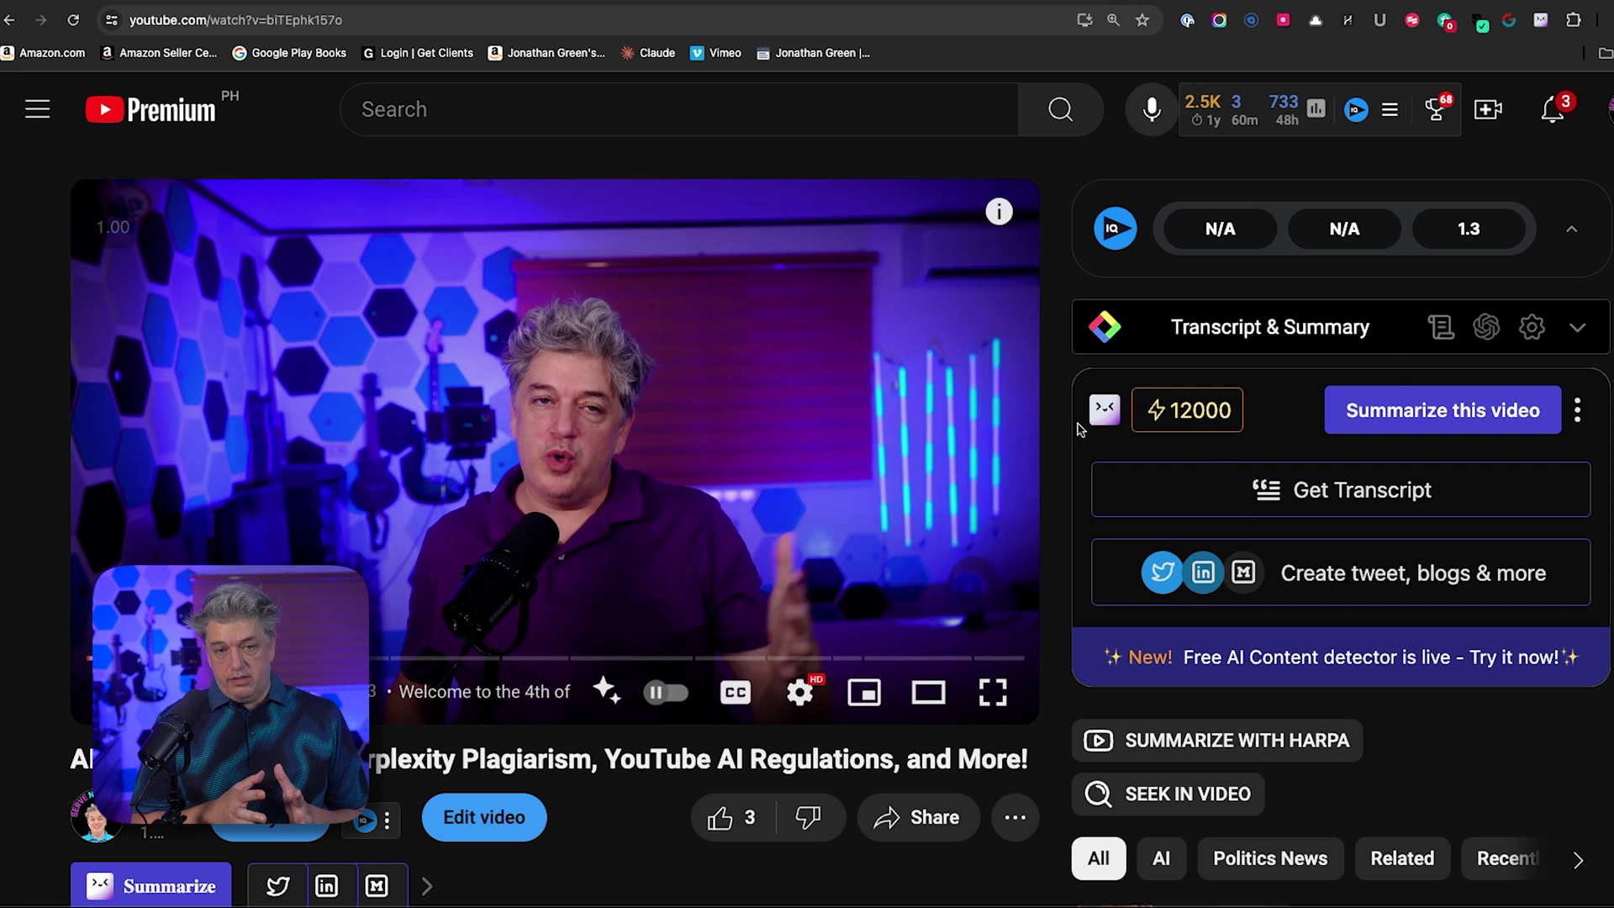
mouse_move(1244, 423)
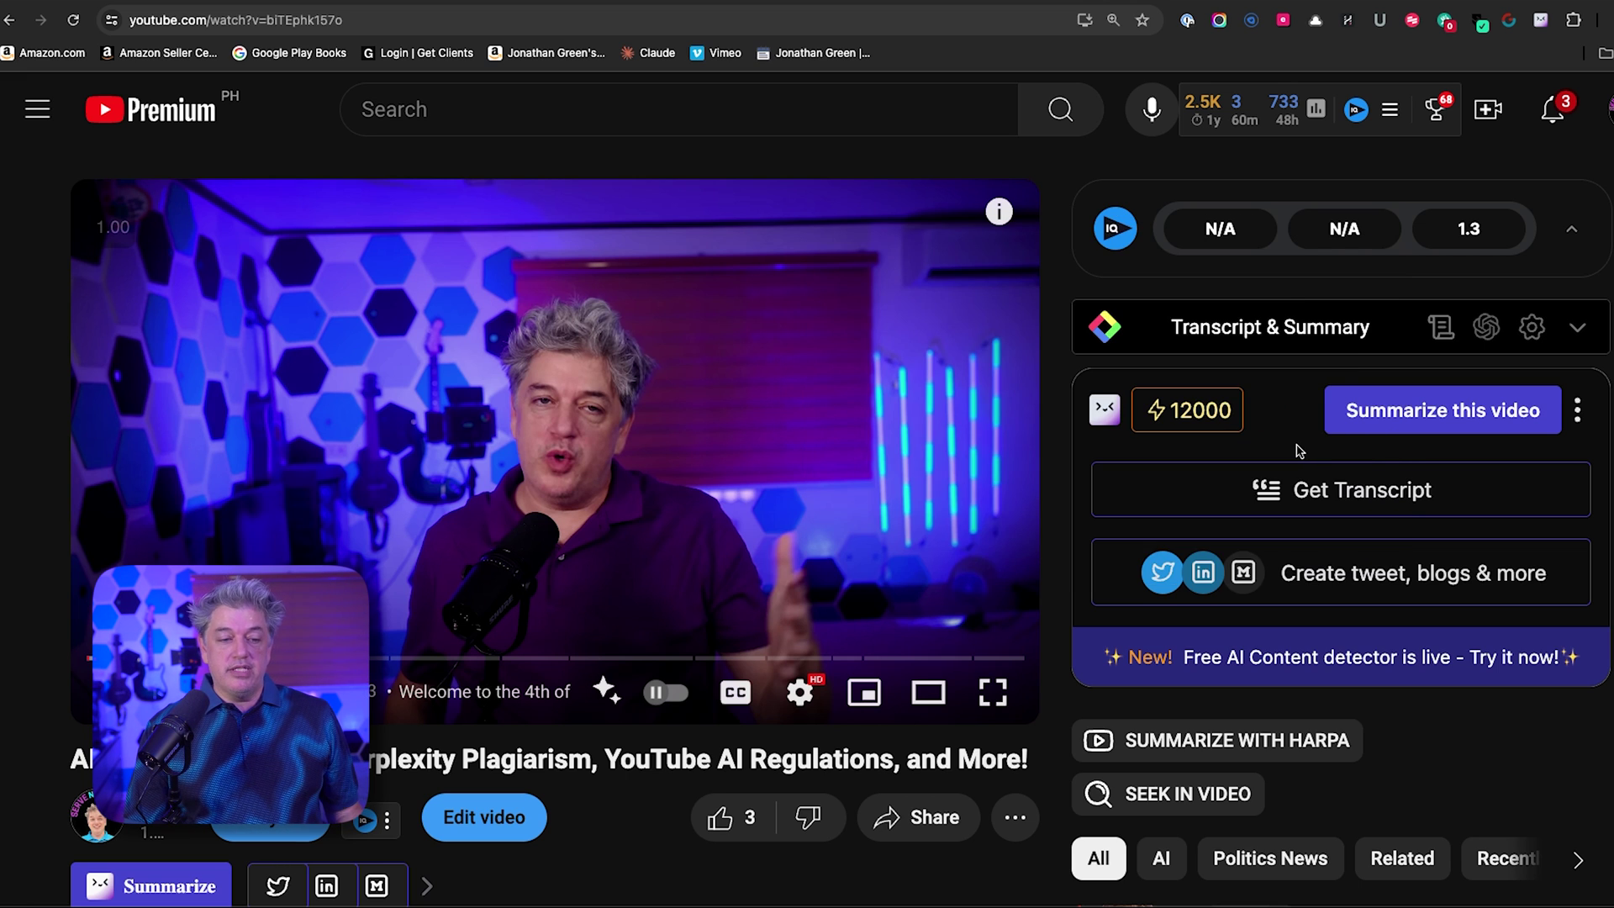
- Have Merlin summarize the AI News video and scroll into the generated summary
click(1471, 410)
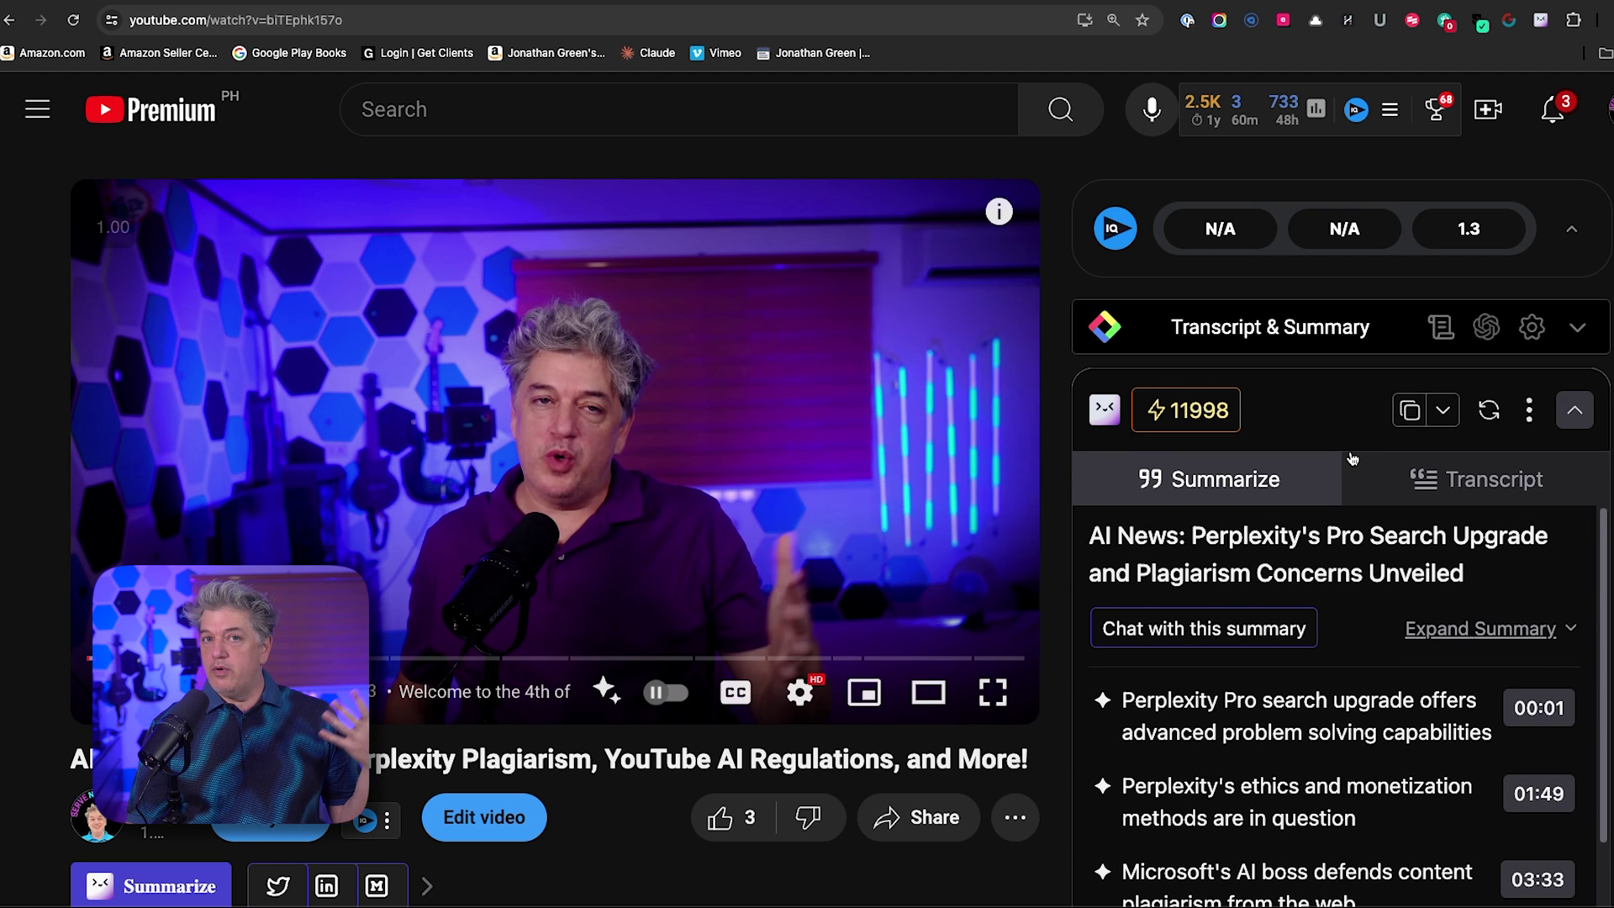
scroll(1228, 654, down, 1)
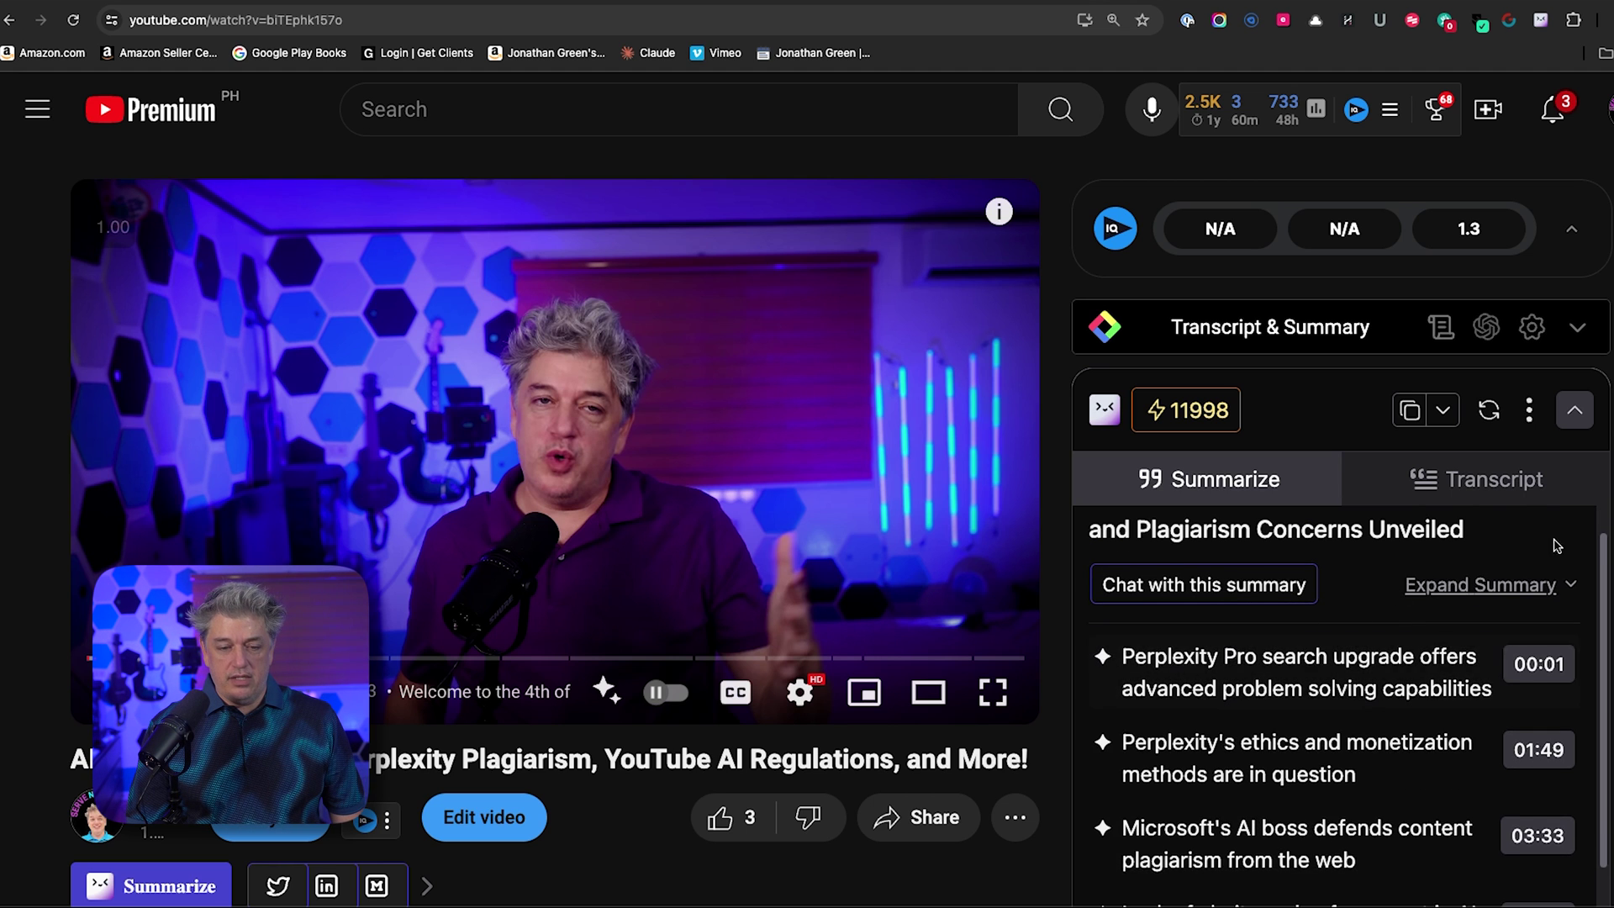
- Jump the video to the 10:10 and 06:46 key points, reset Merlin, and open HARPA's summary
scroll(1556, 542, down, 5)
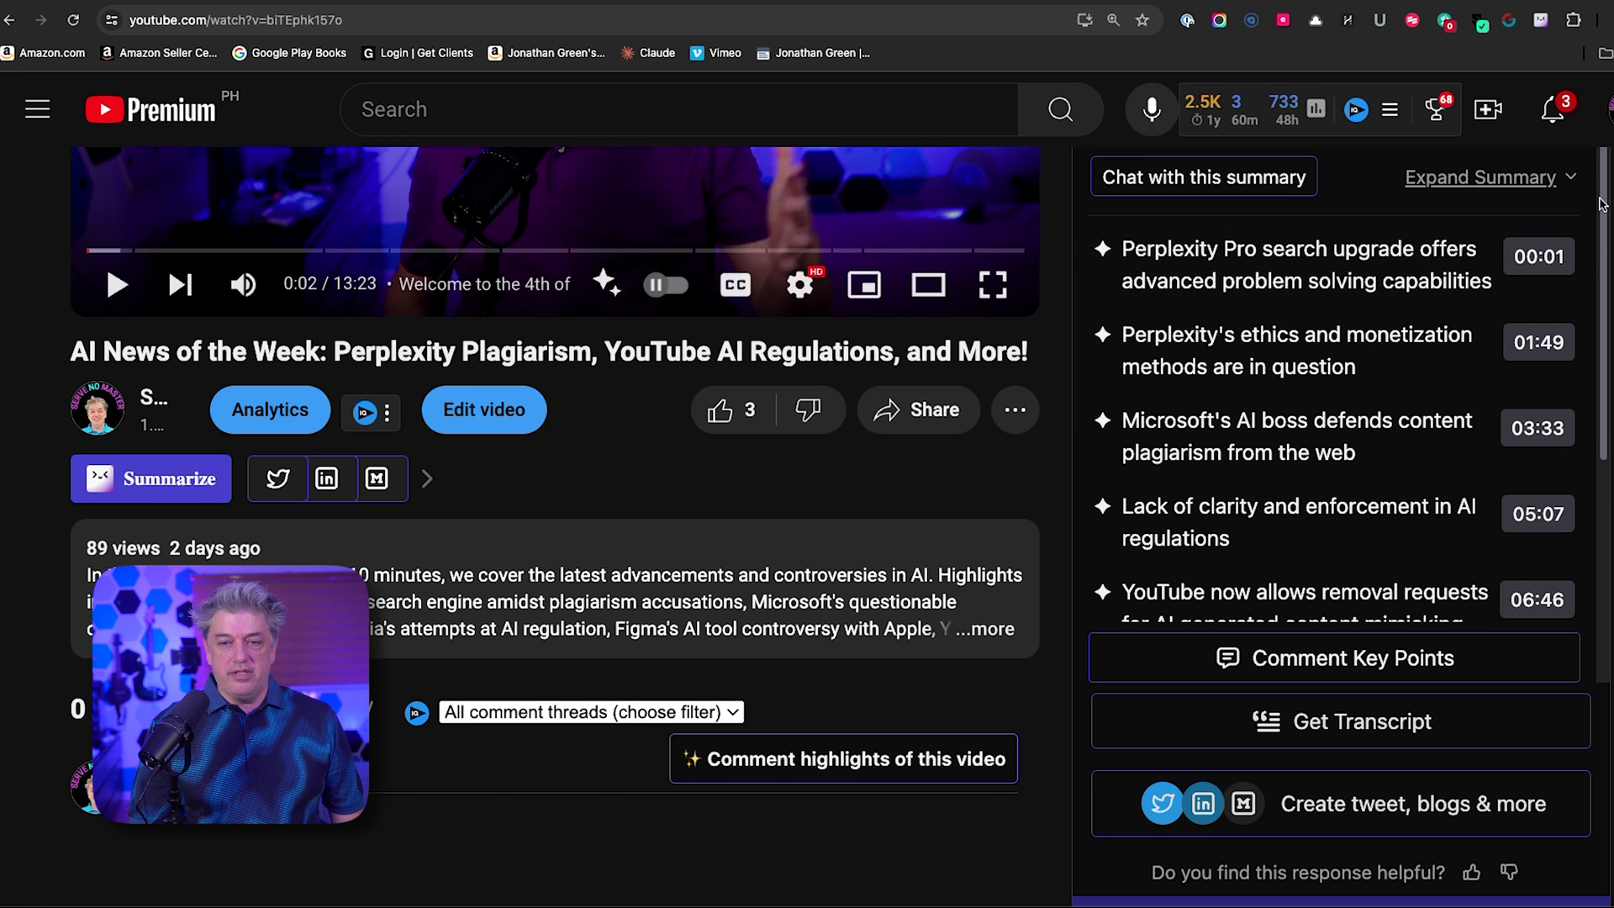
drag(1606, 205, 1579, 433)
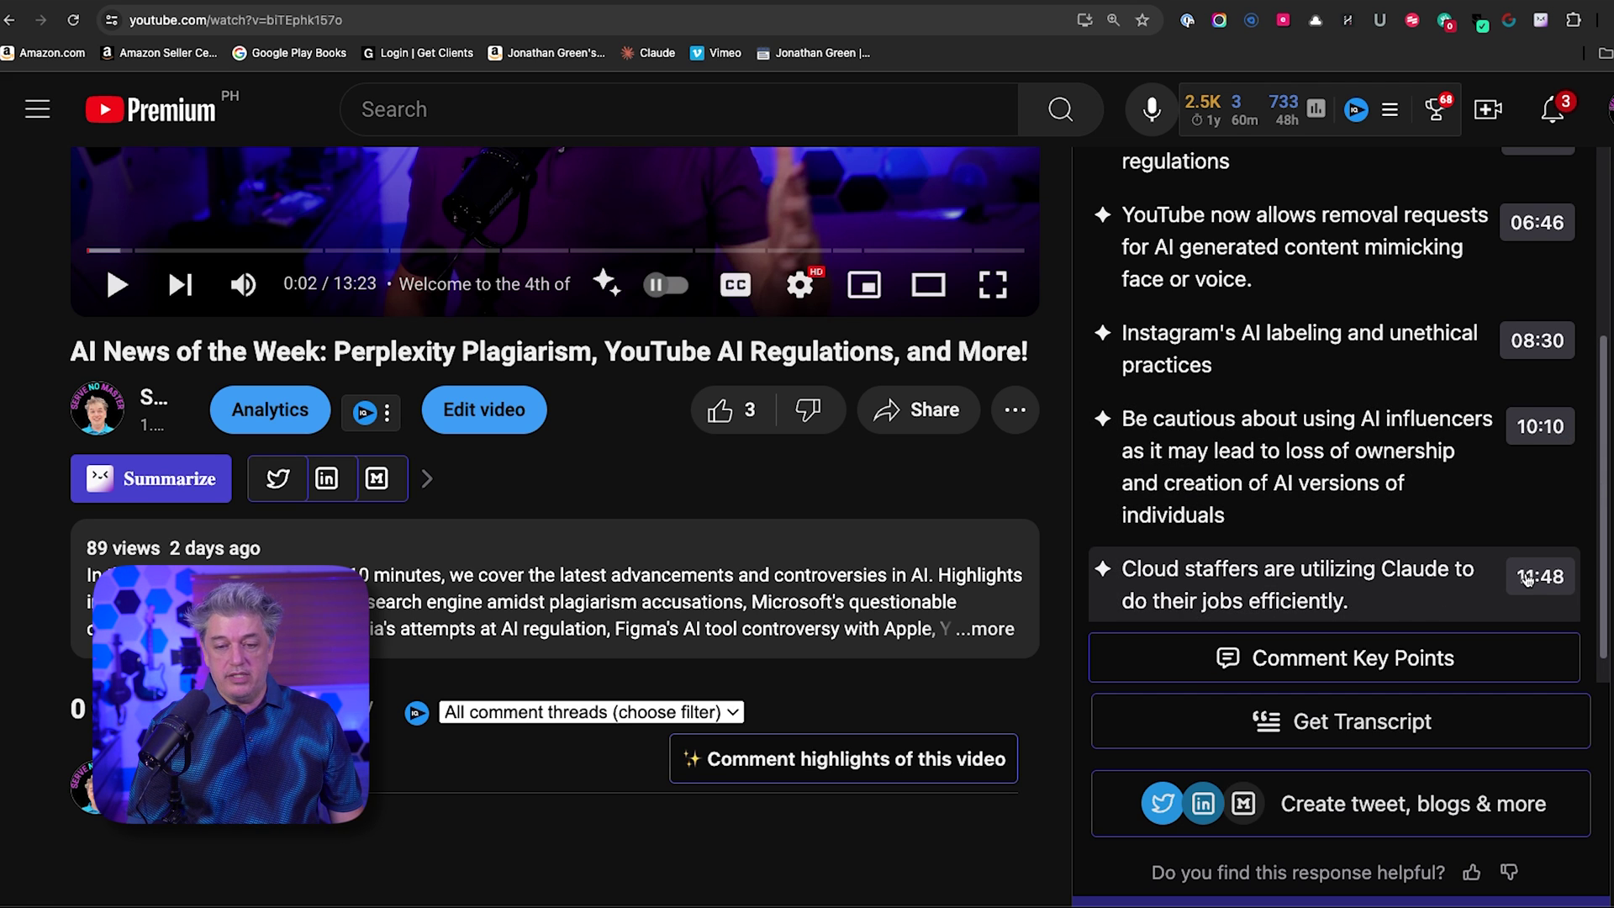
click(1532, 428)
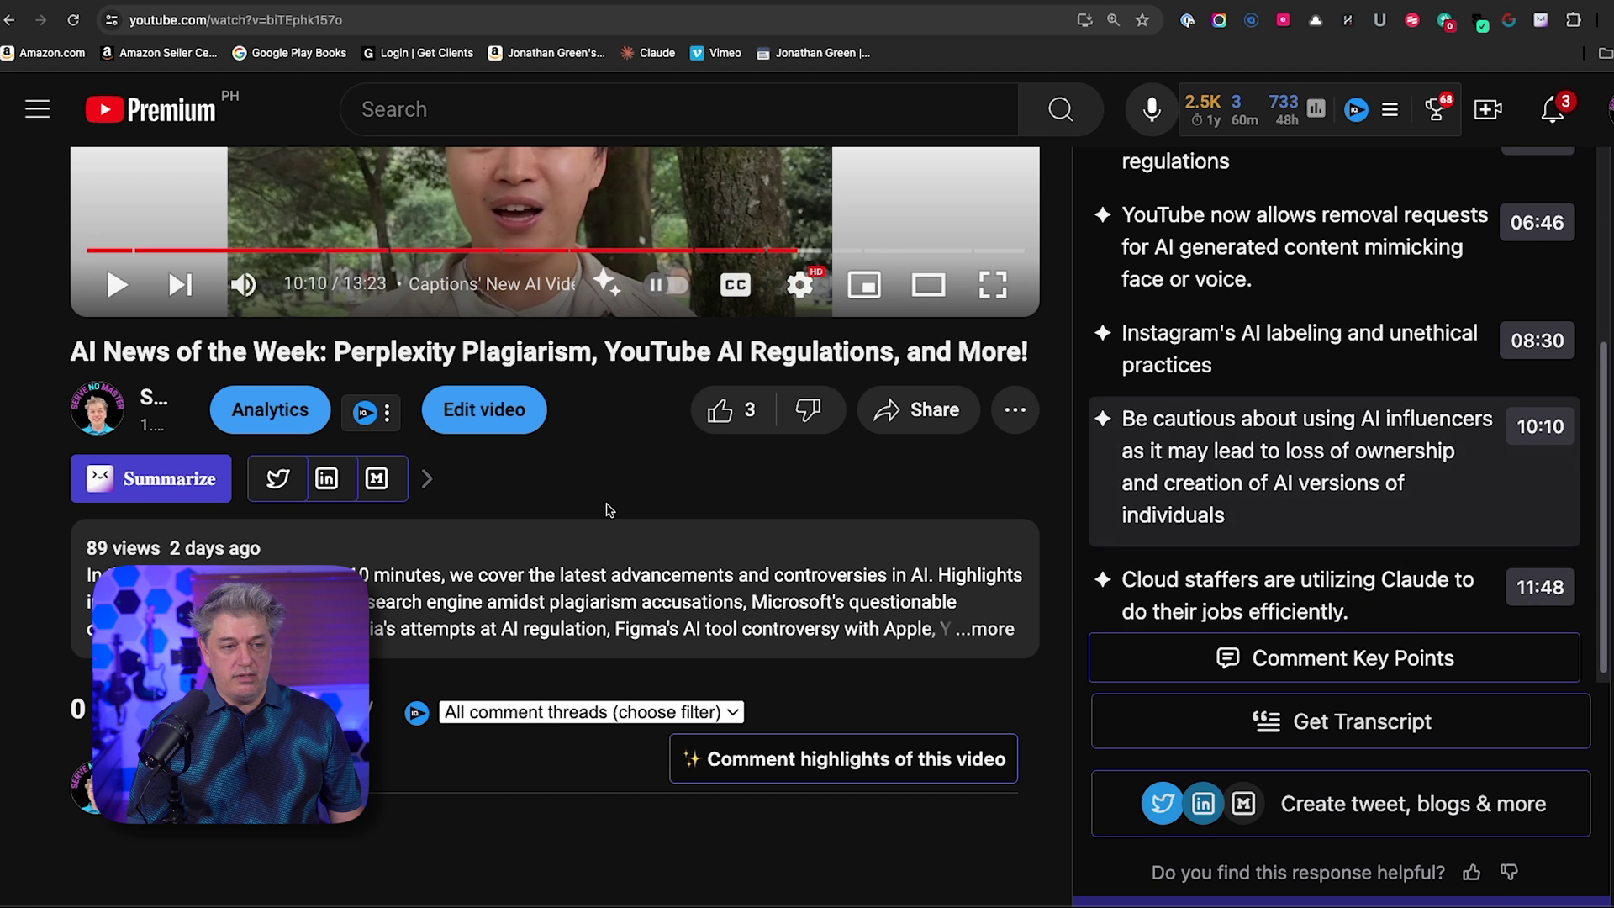
scroll(609, 510, up, 5)
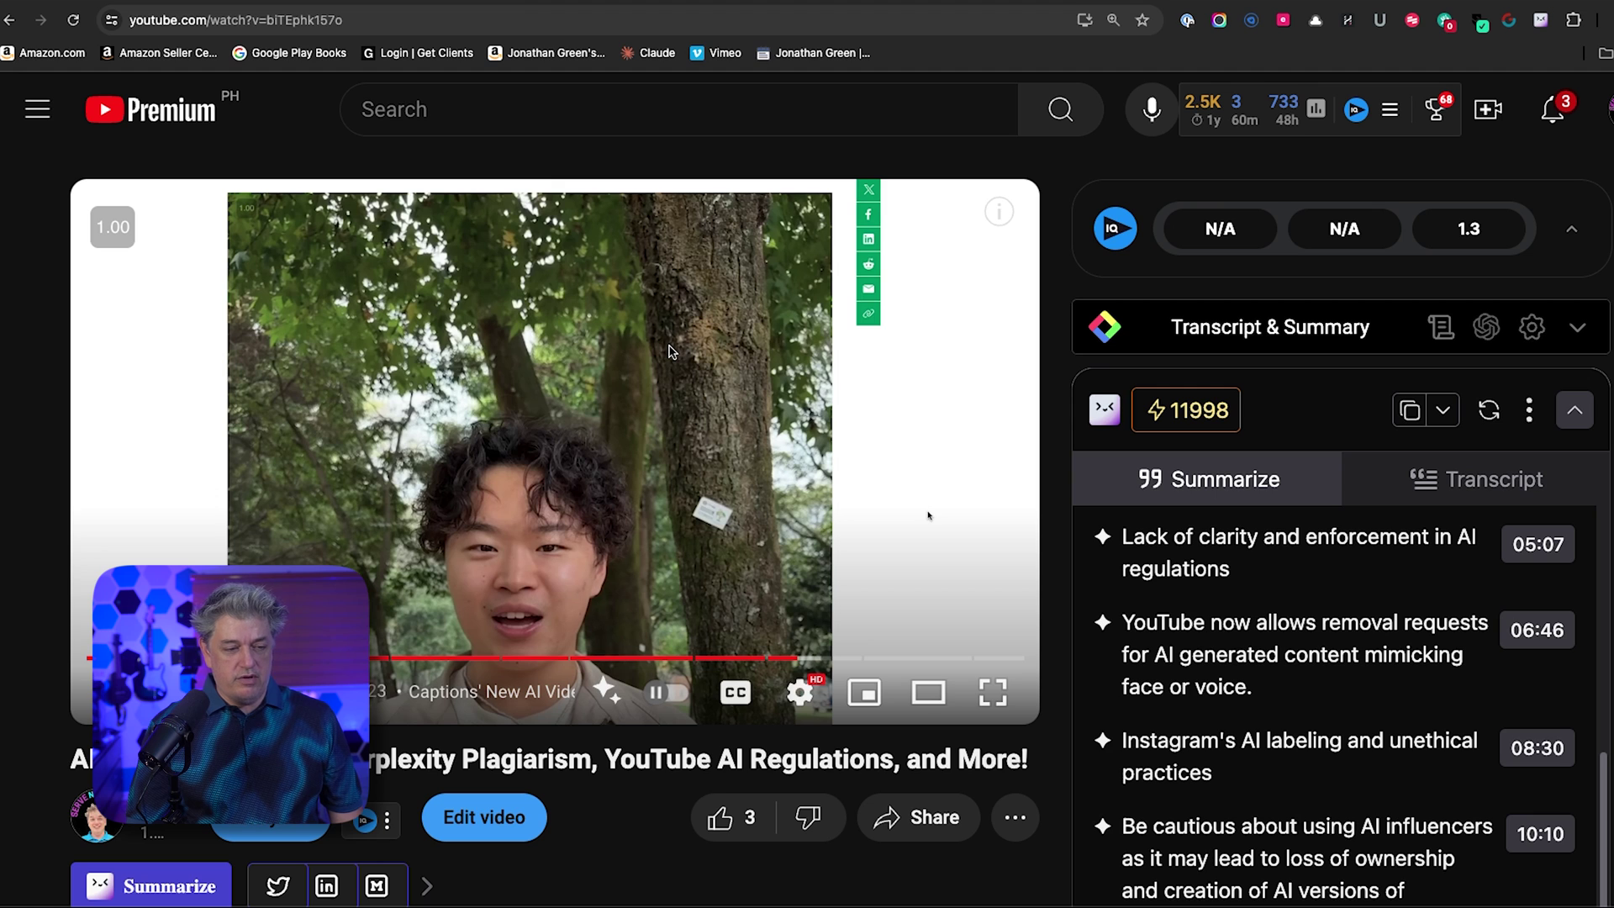
click(1528, 641)
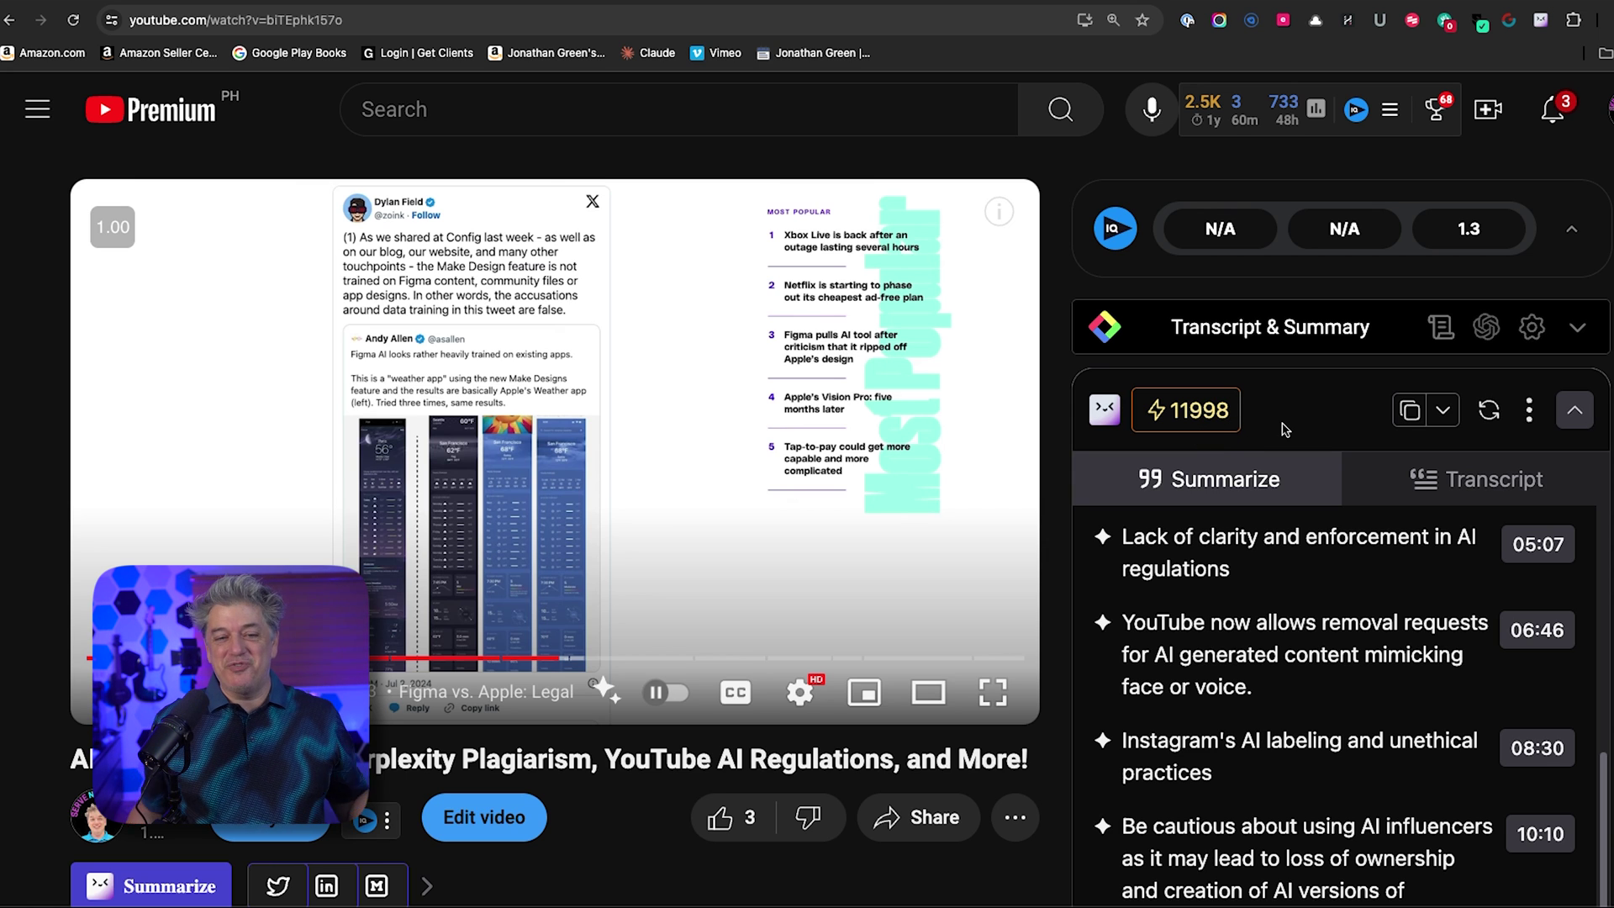
click(1489, 410)
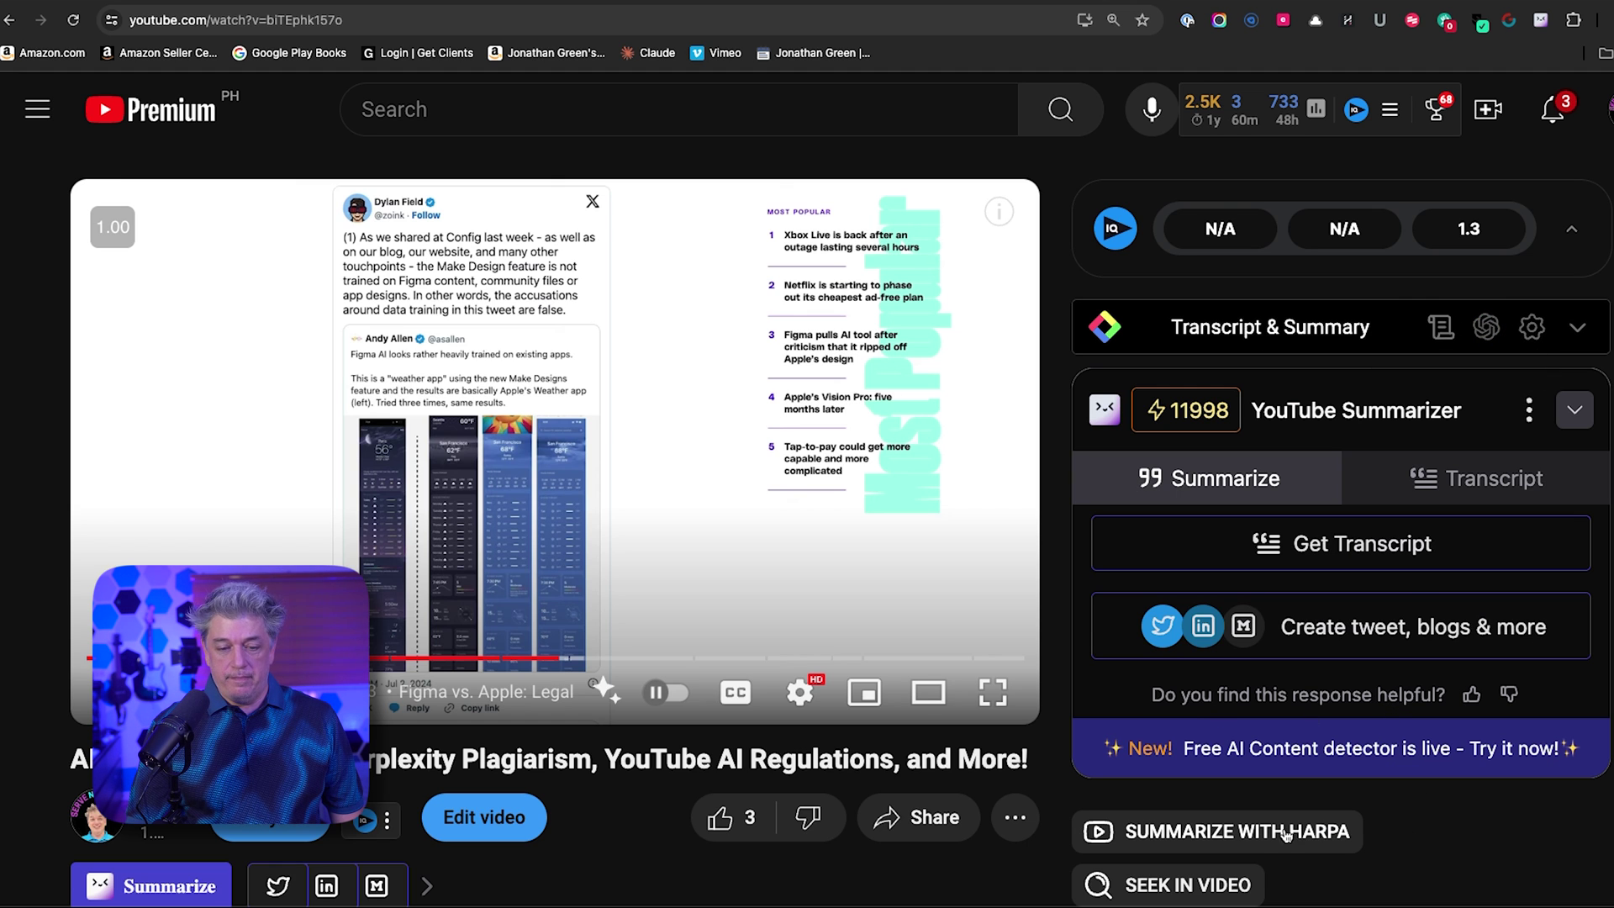
click(1262, 639)
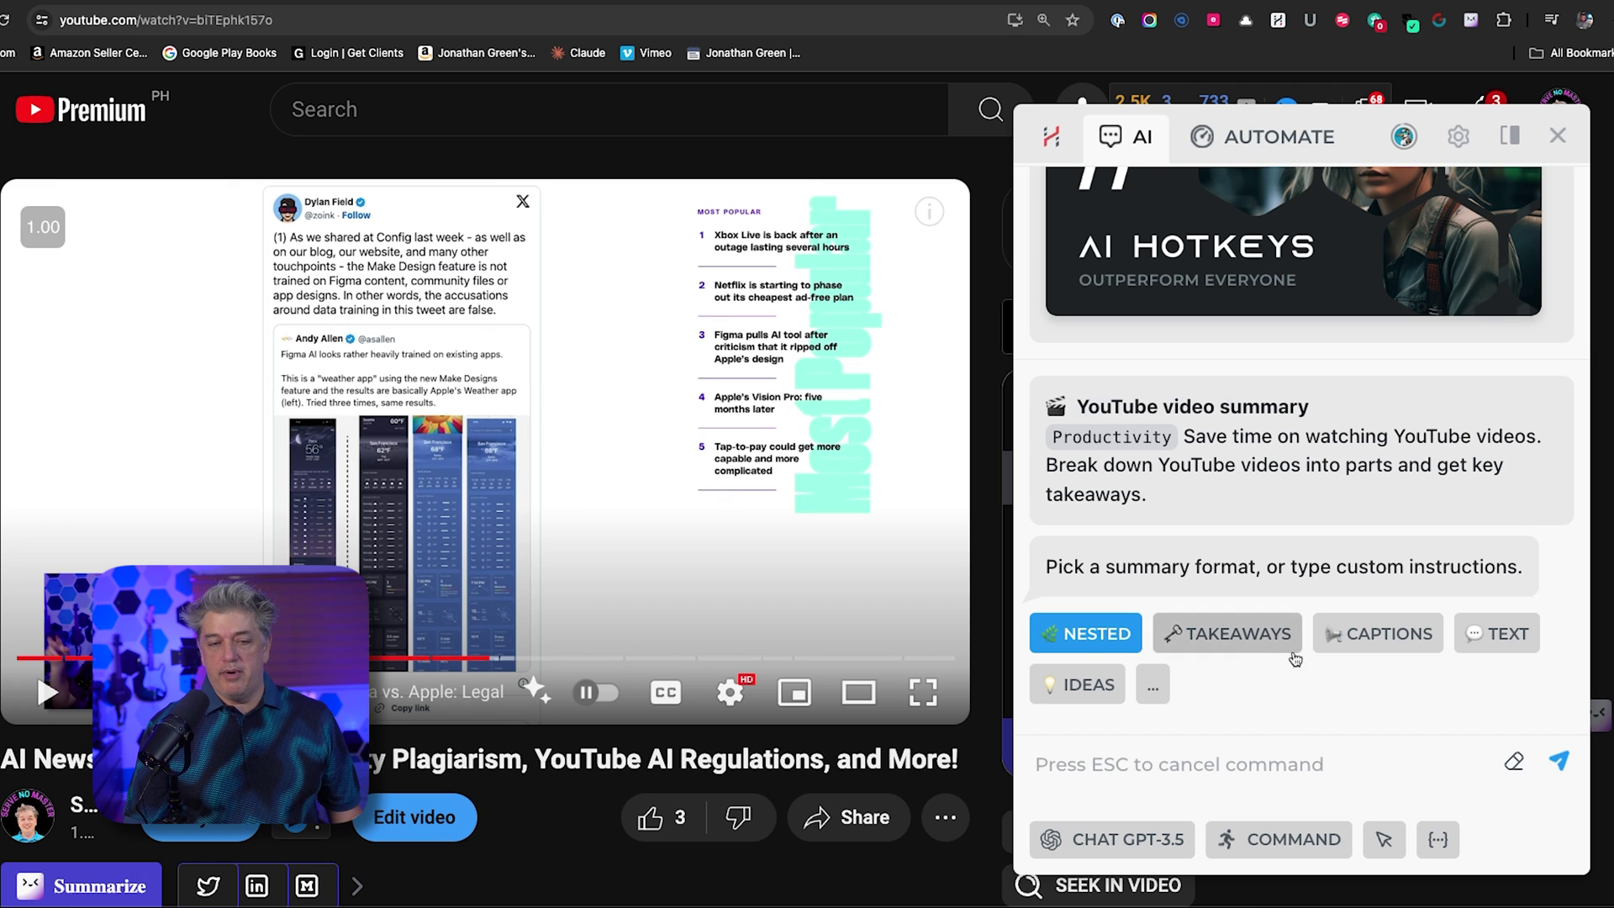
- Get HARPA's nested-format video summary, read through it, and close the HARPA panel
click(1064, 635)
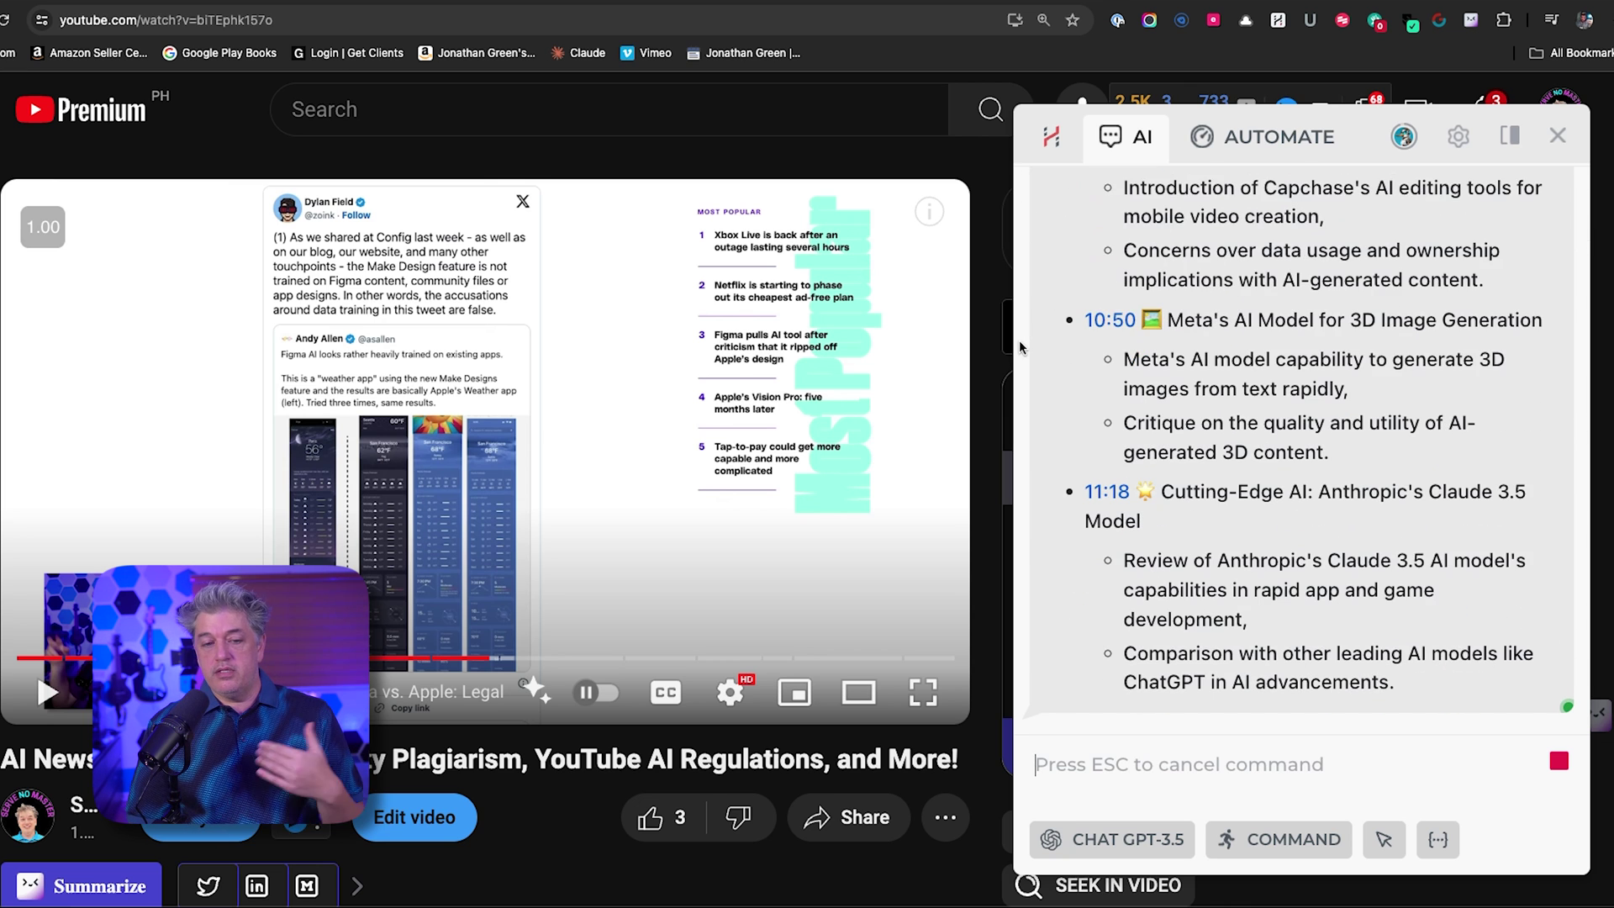
scroll(1211, 371, up, 15)
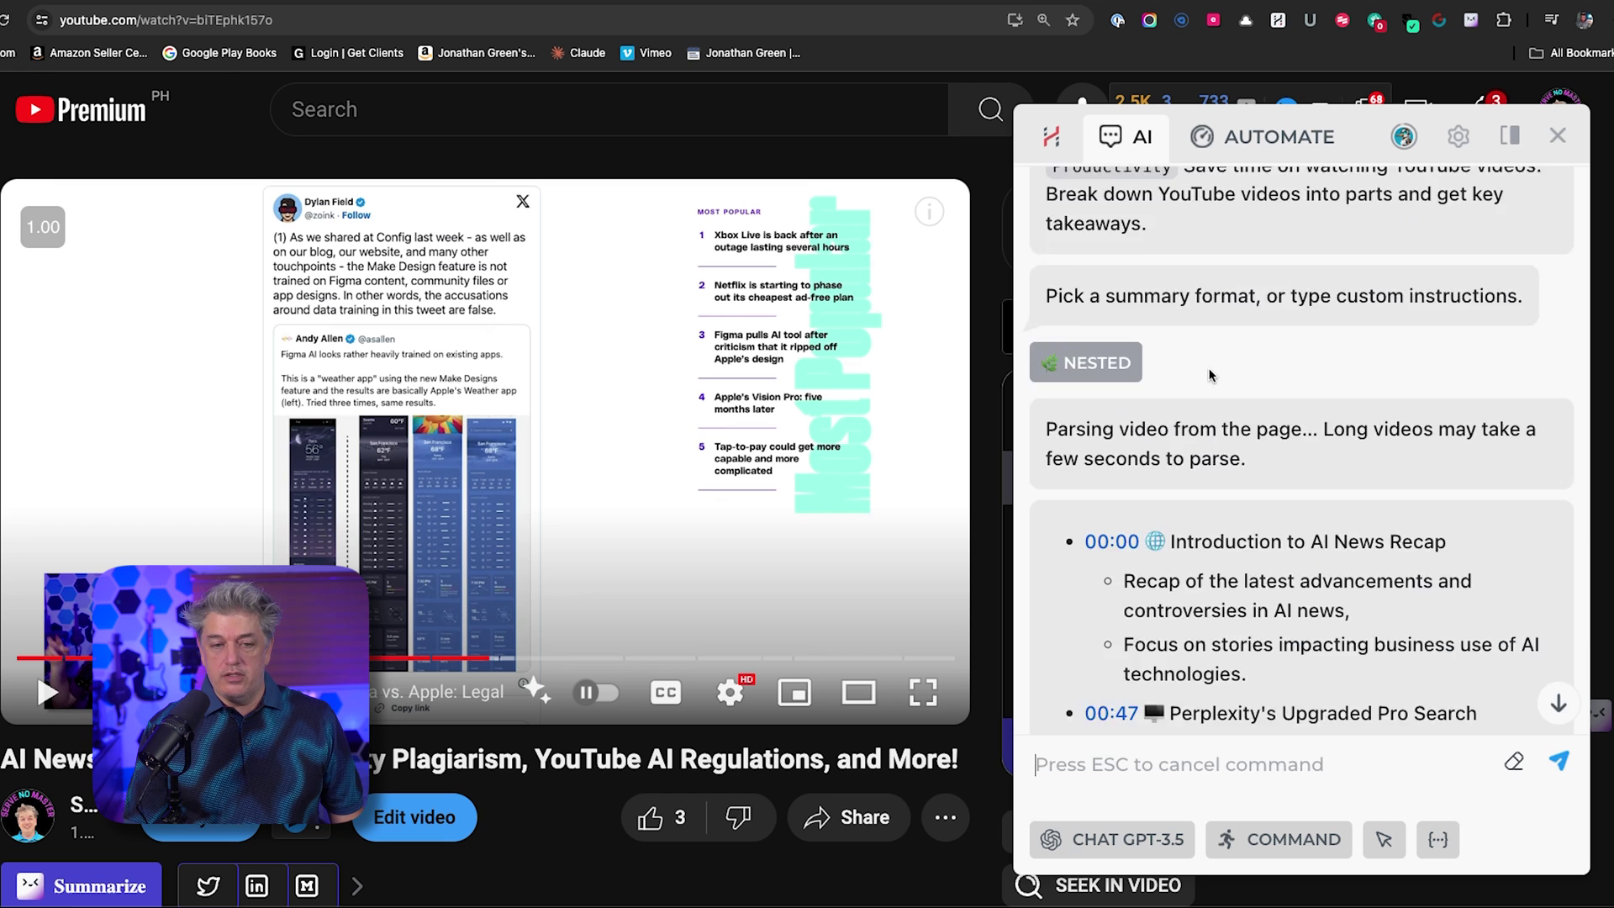
scroll(1203, 370, down, 5)
scroll(1203, 370, down, 4)
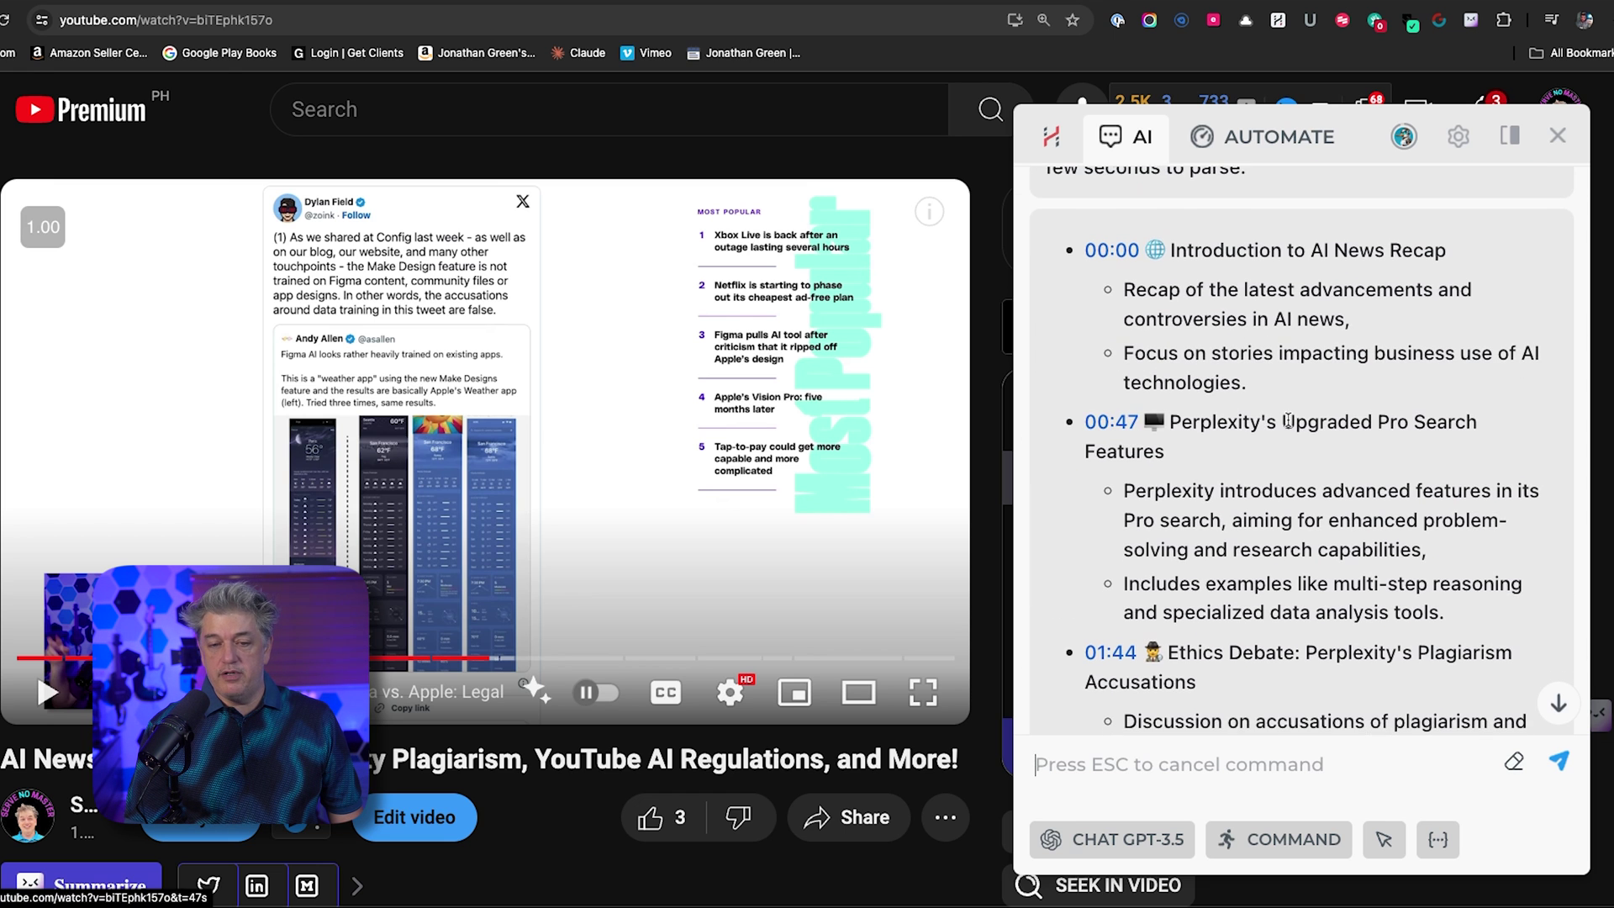
scroll(1314, 447, down, 7)
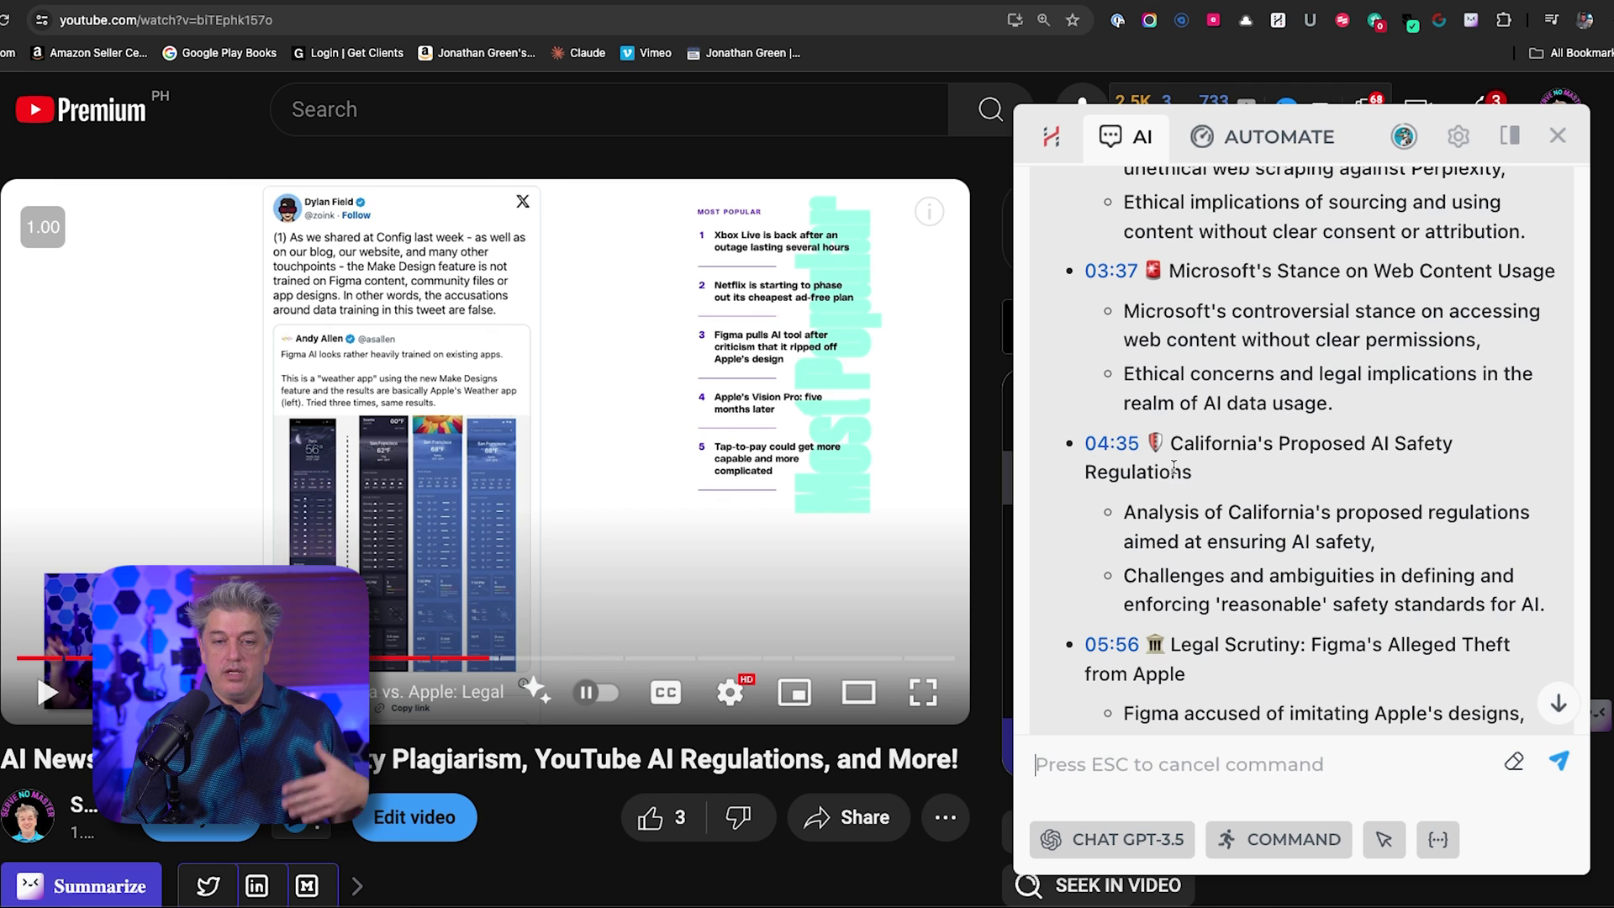
scroll(1172, 467, down, 3)
scroll(1173, 472, down, 2)
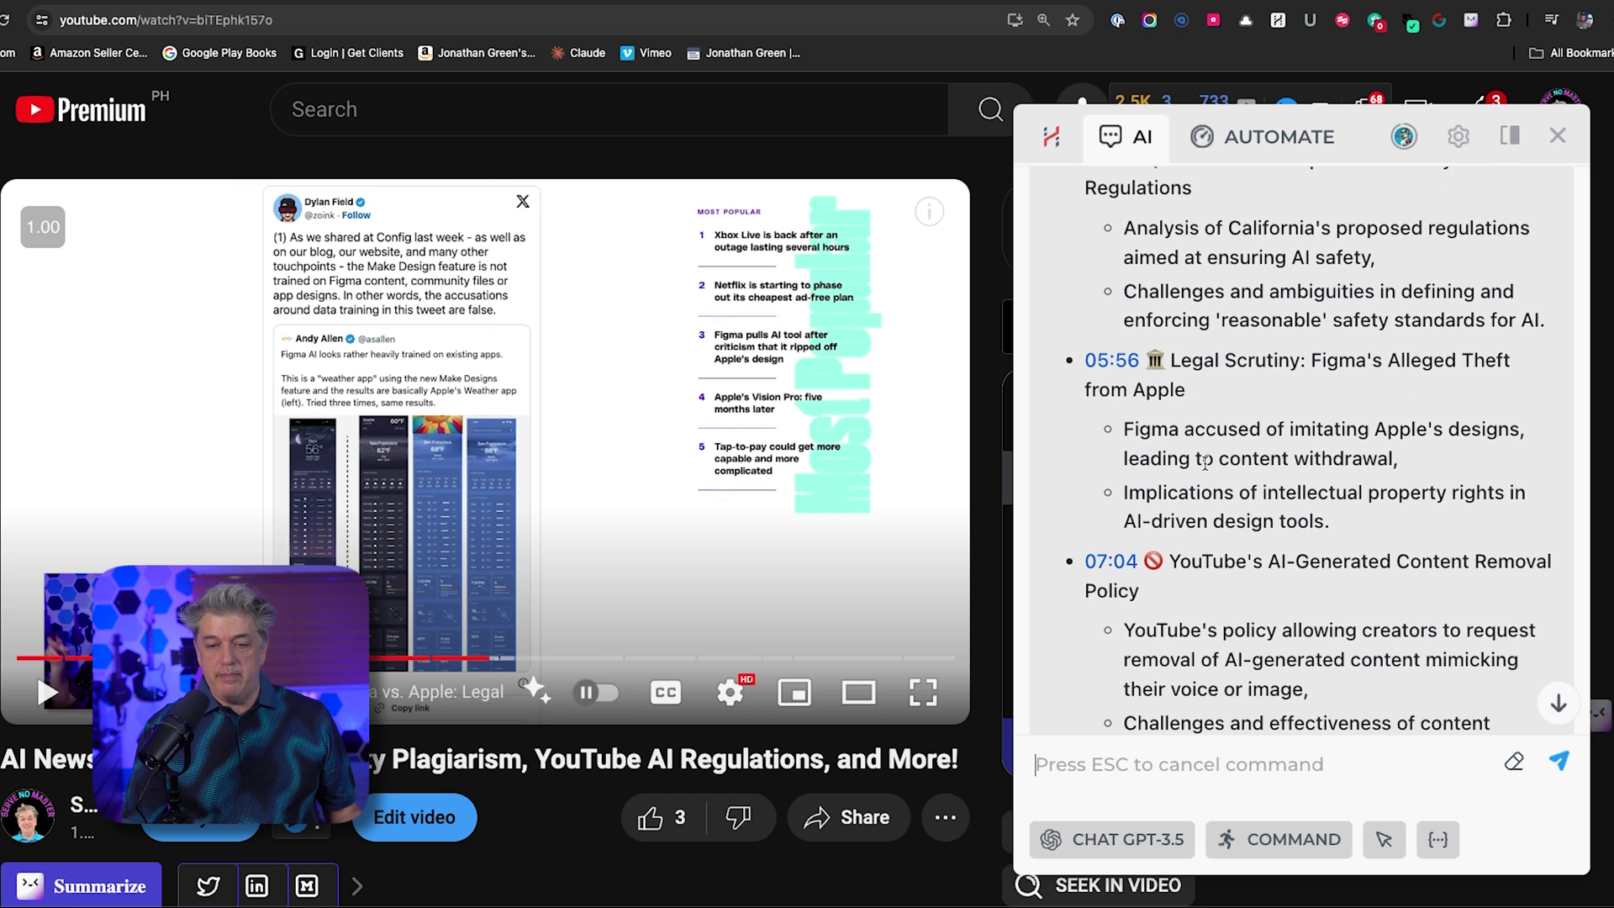
click(1565, 136)
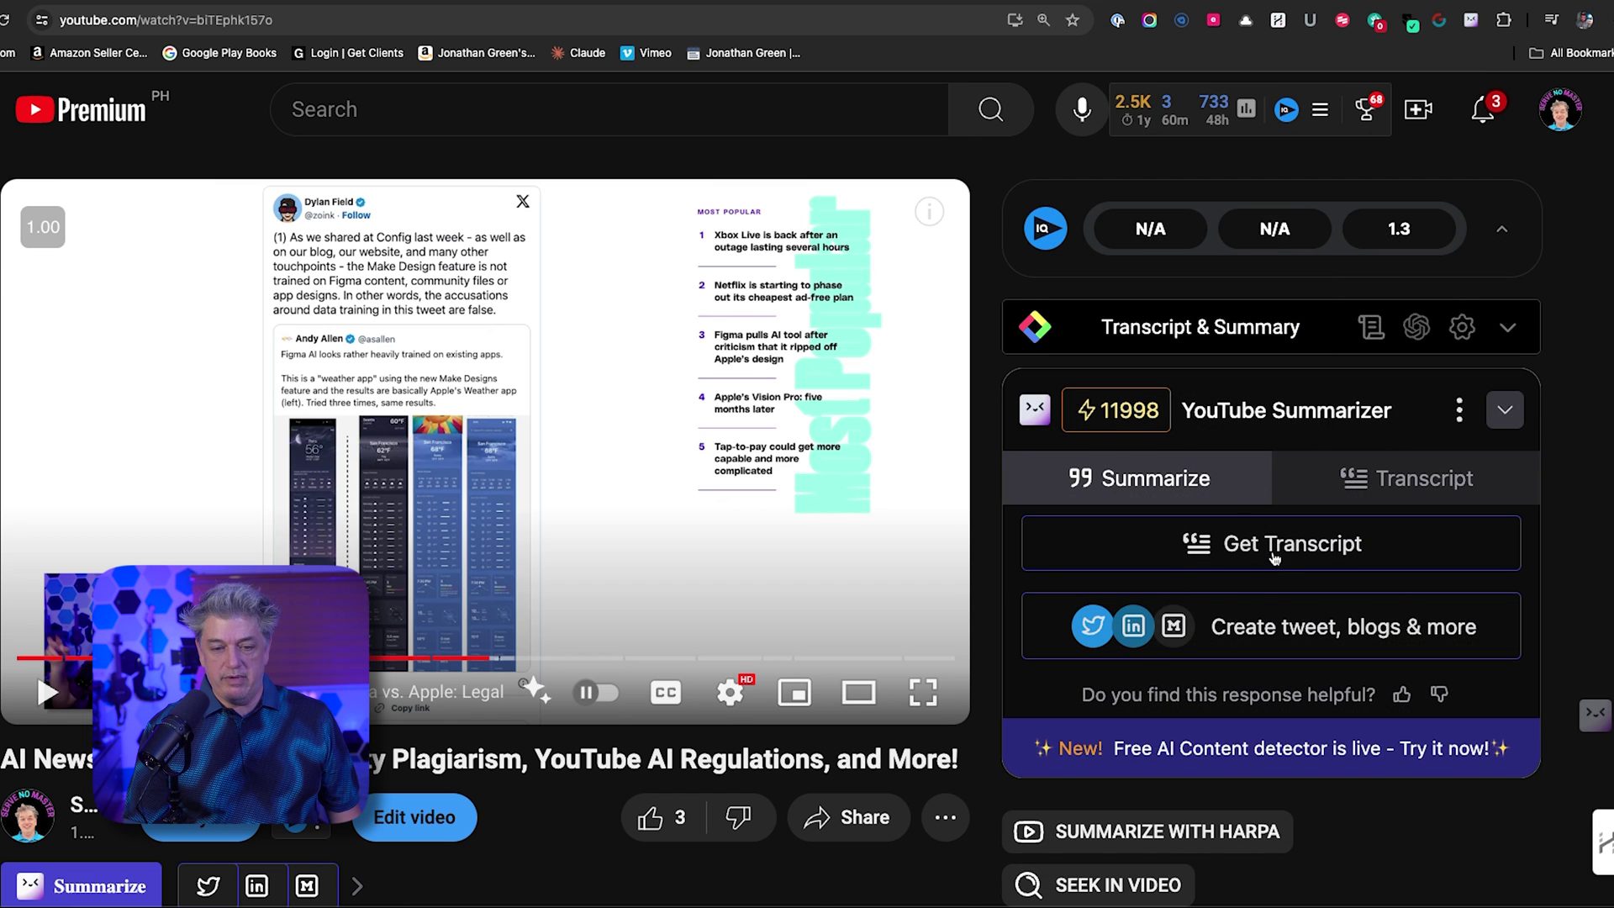
- Scroll through Merlin's timestamped key-point summary of the AI News video
scroll(1424, 497, down, 2)
scroll(1142, 673, down, 1)
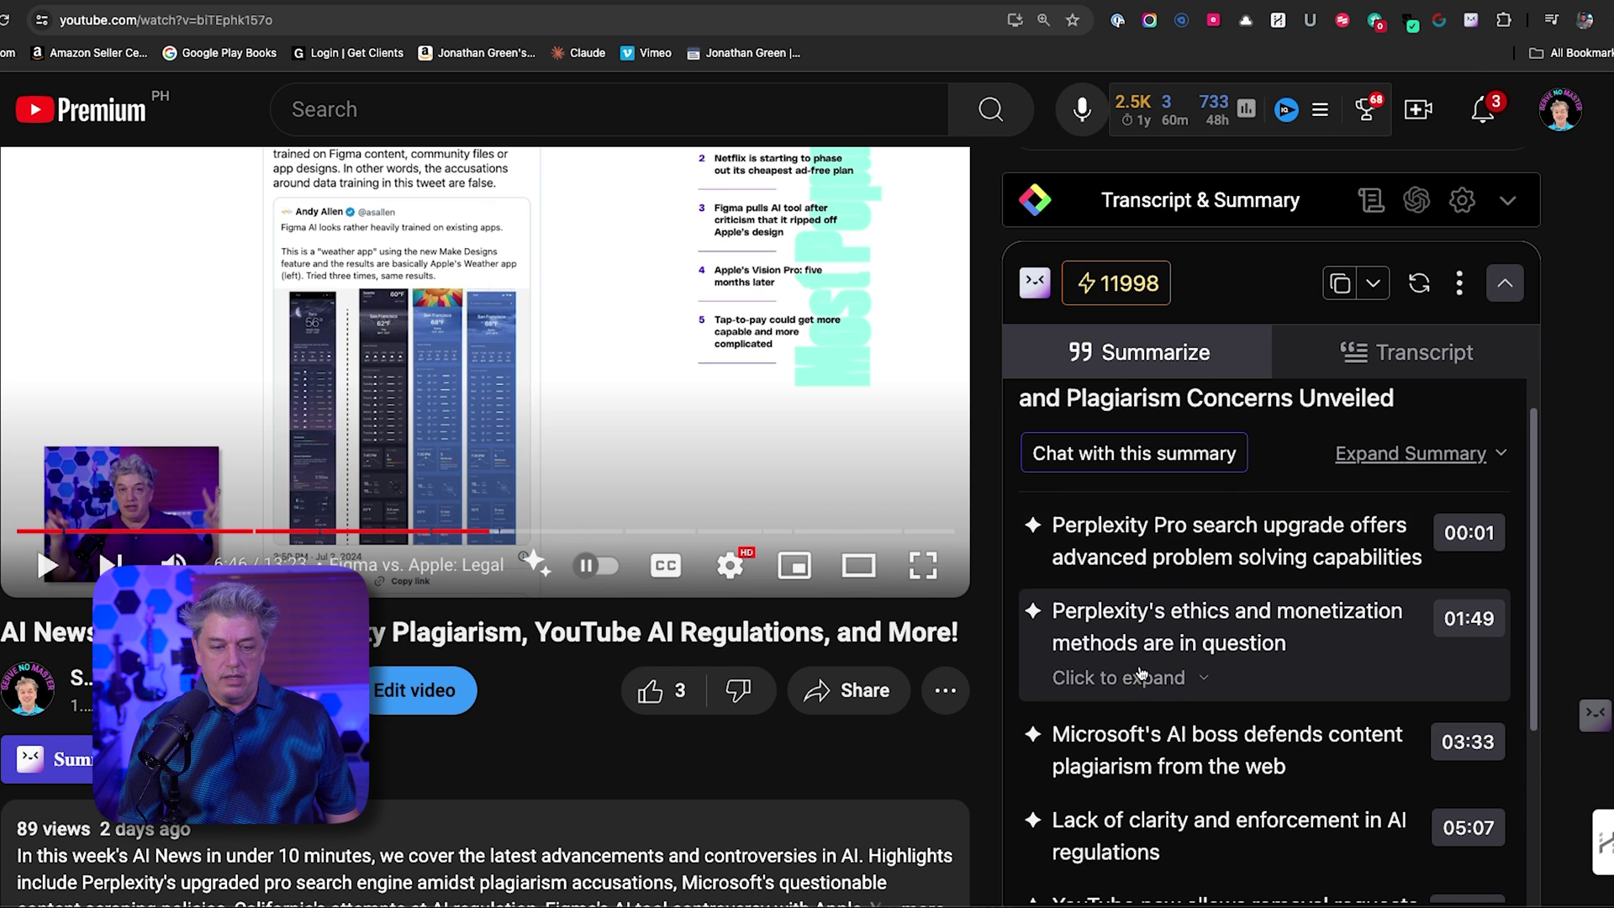
scroll(1256, 644, down, 3)
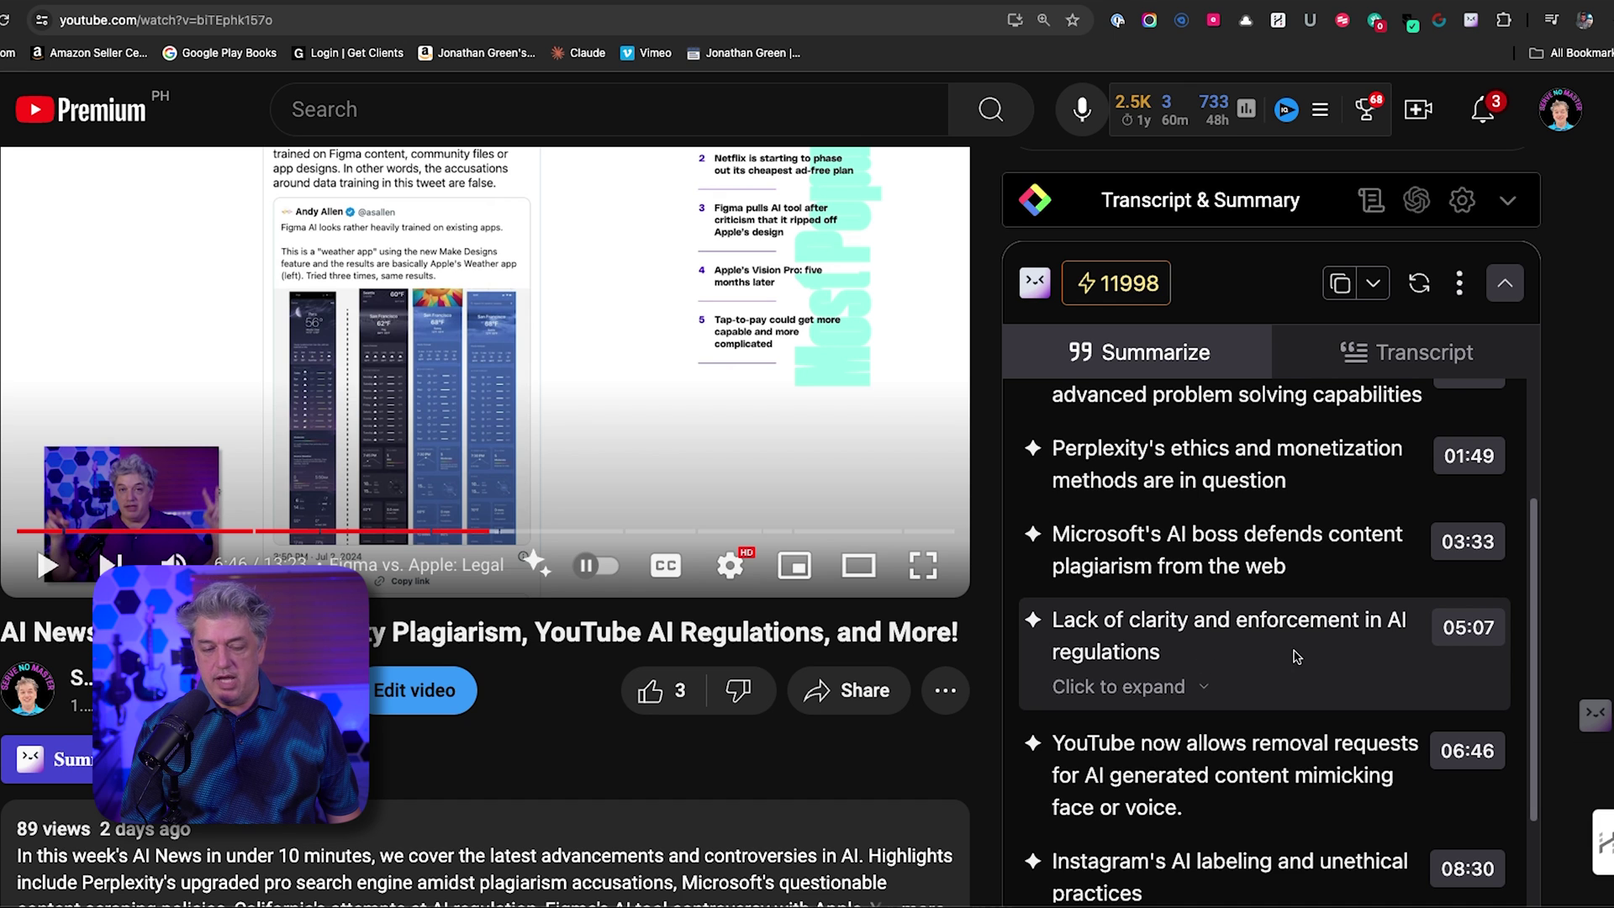
scroll(1179, 713, down, 1)
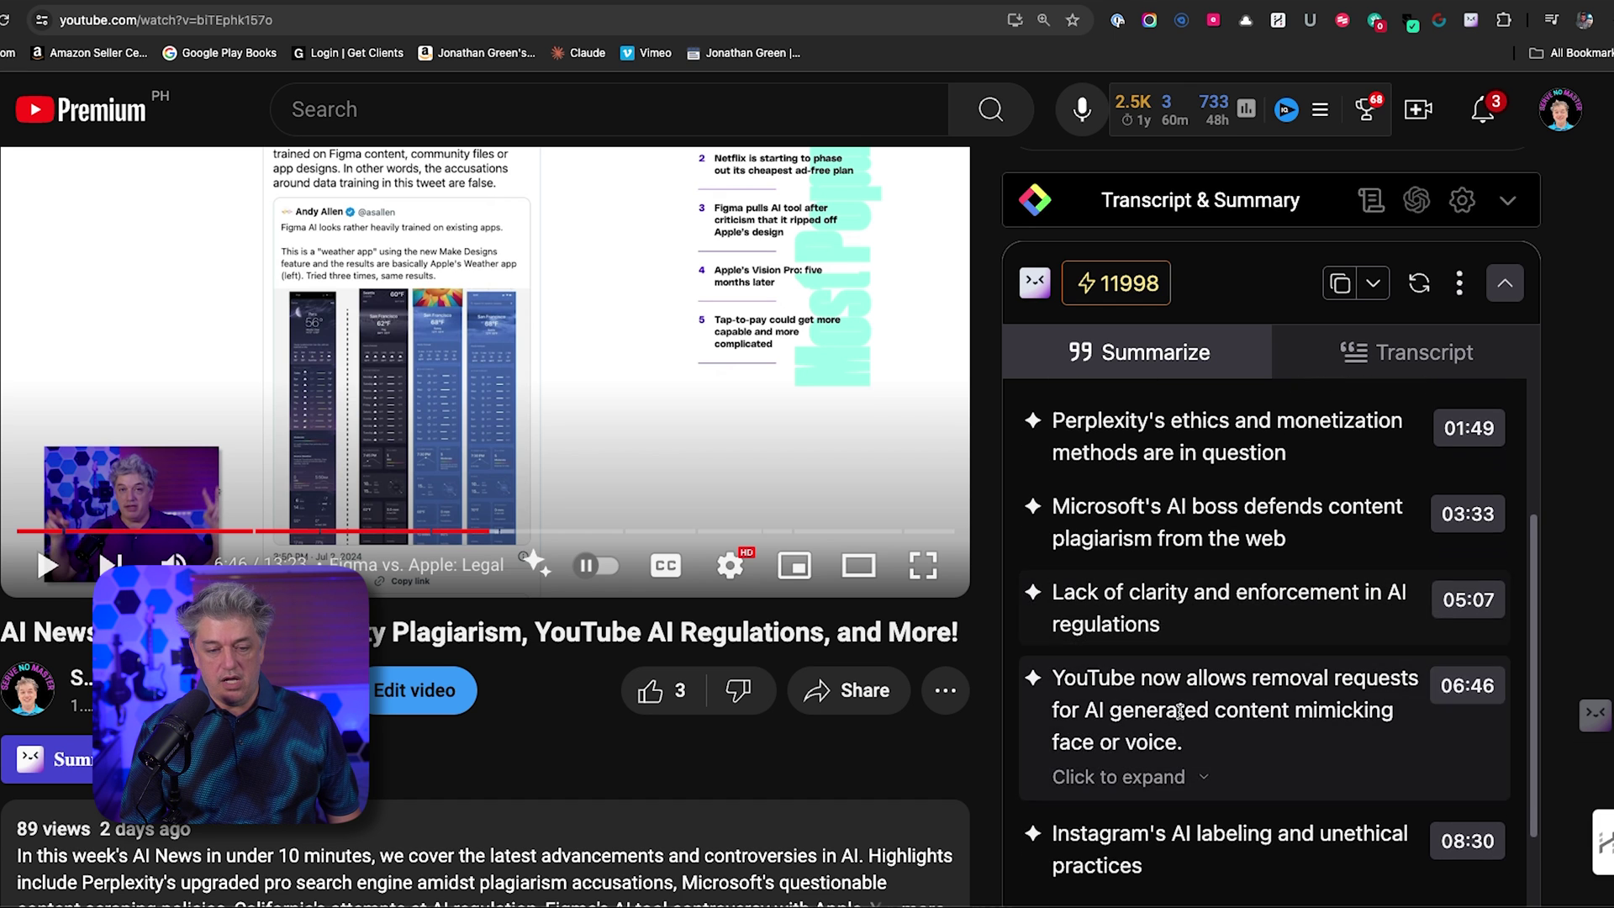
scroll(1179, 713, down, 5)
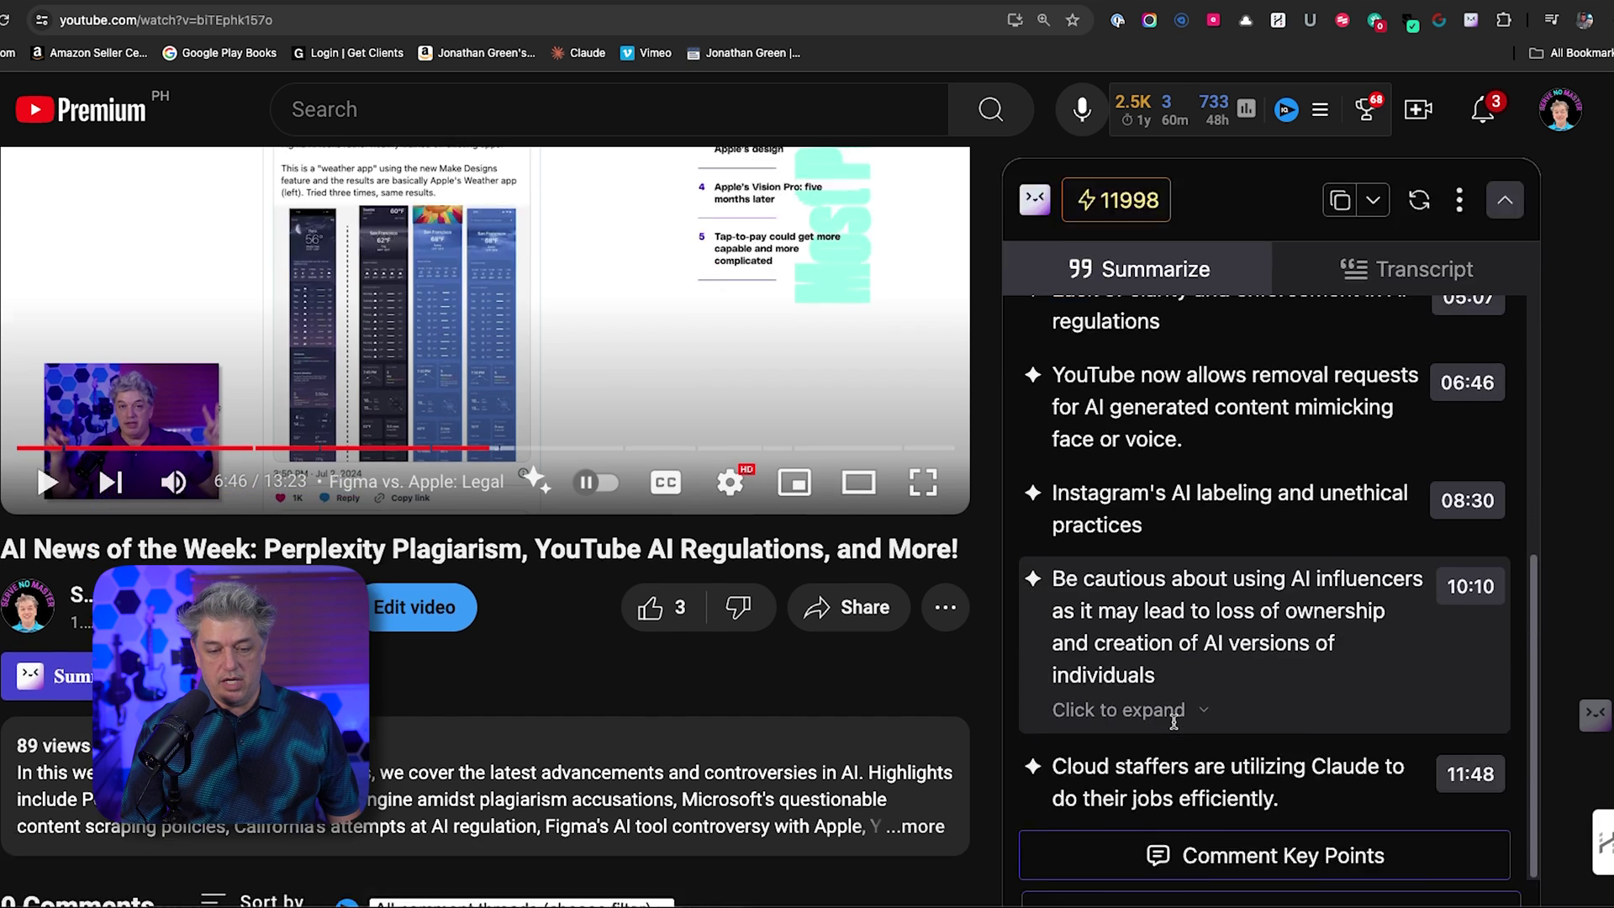
scroll(1175, 721, down, 2)
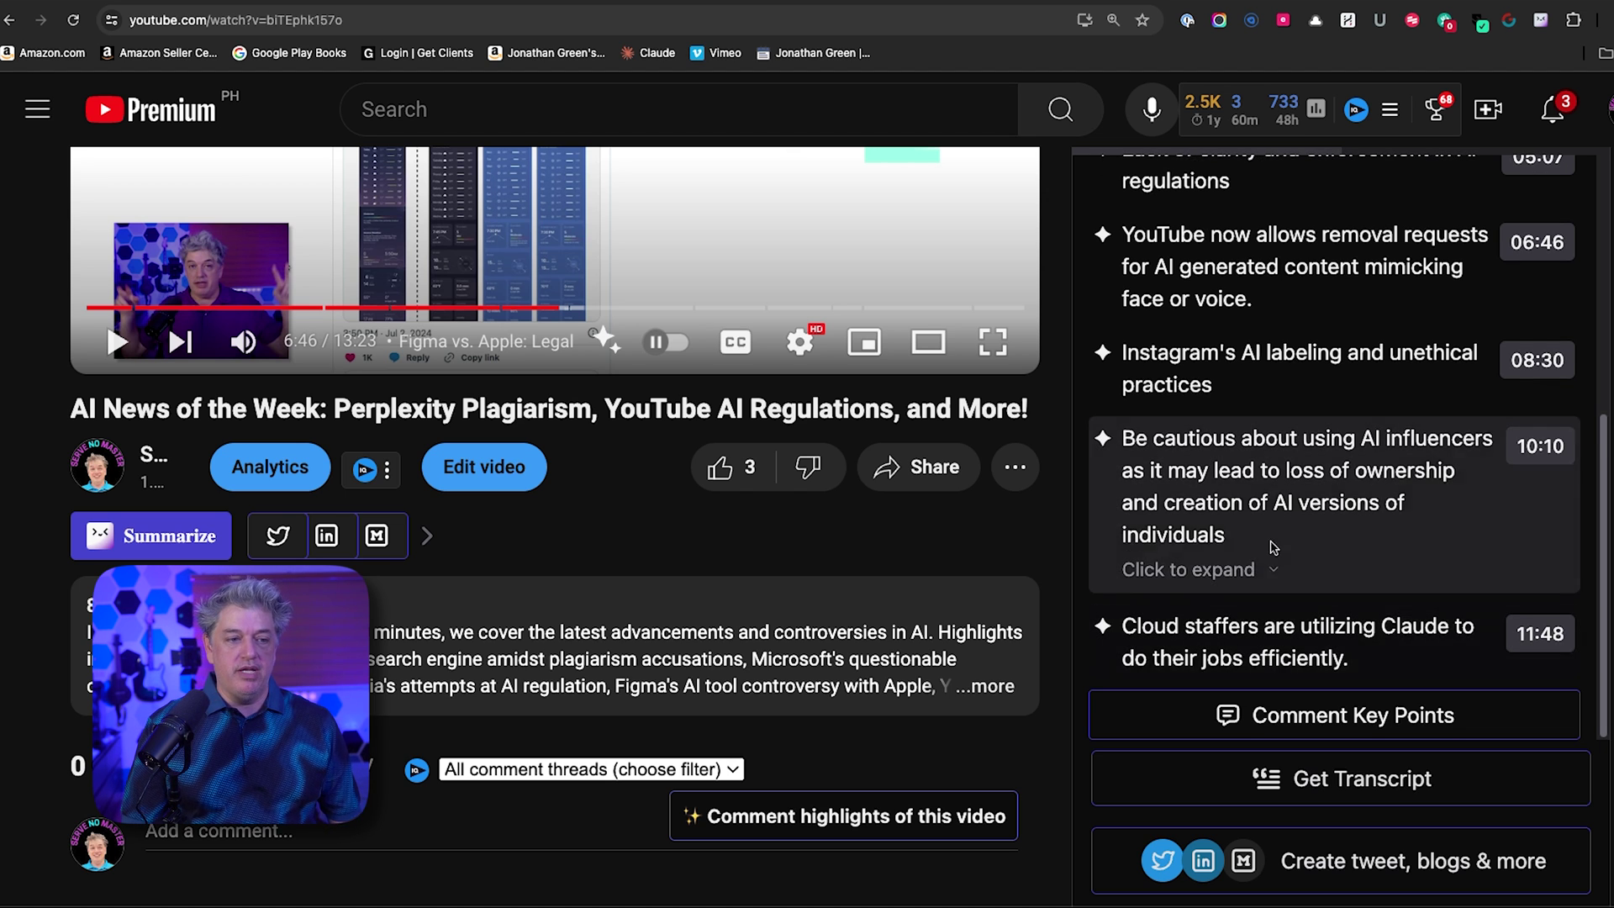
scroll(1261, 551, up, 1)
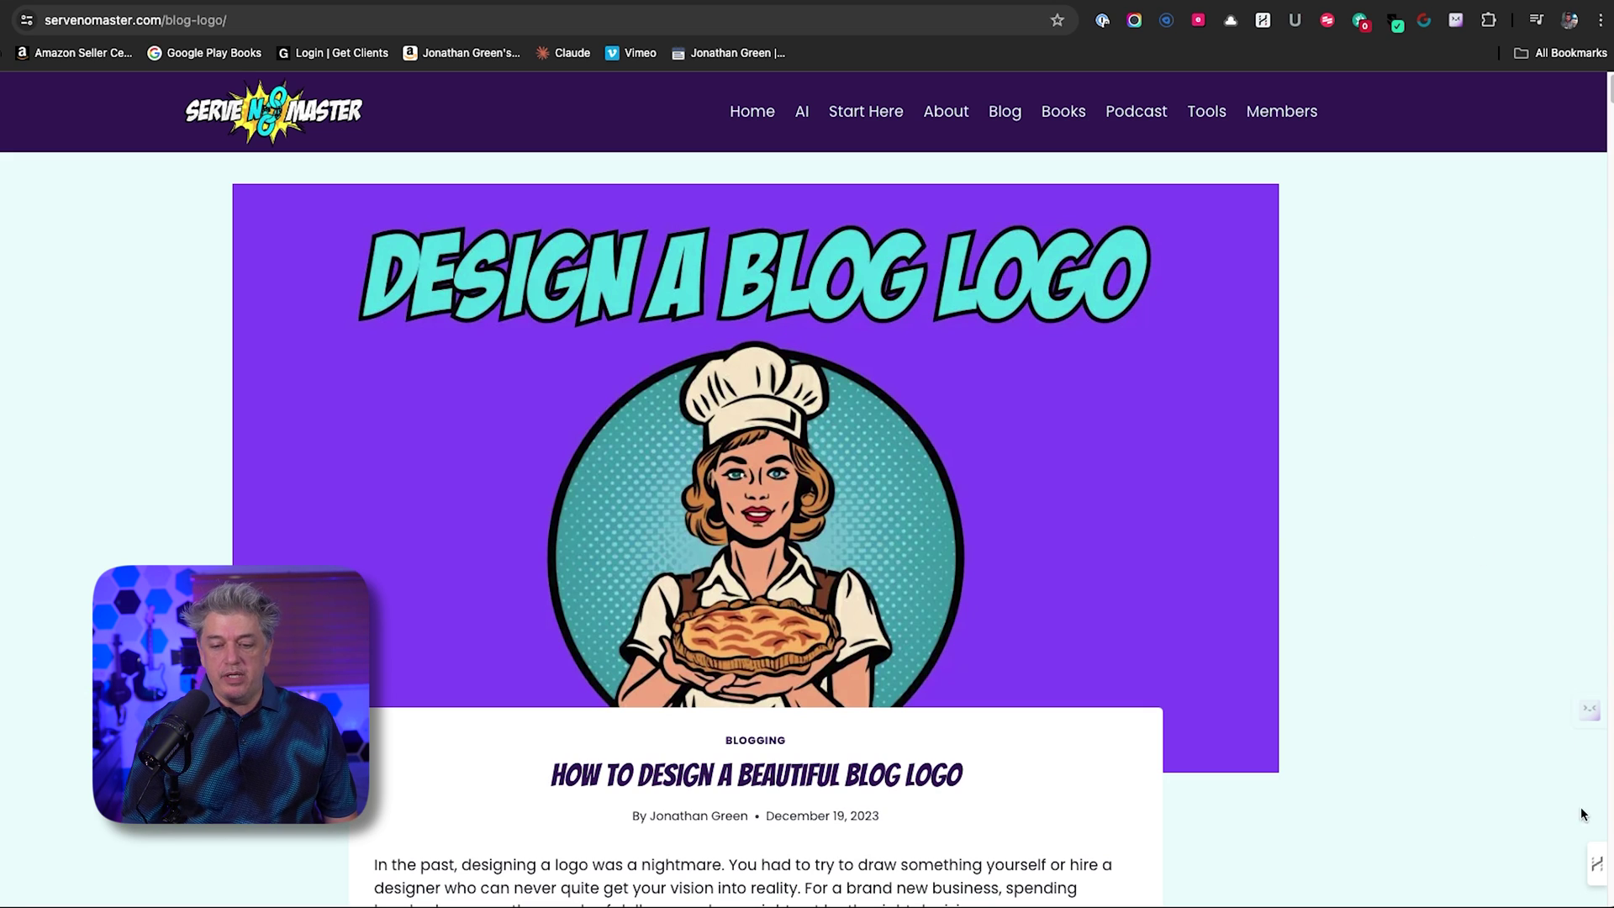
mouse_move(1589, 862)
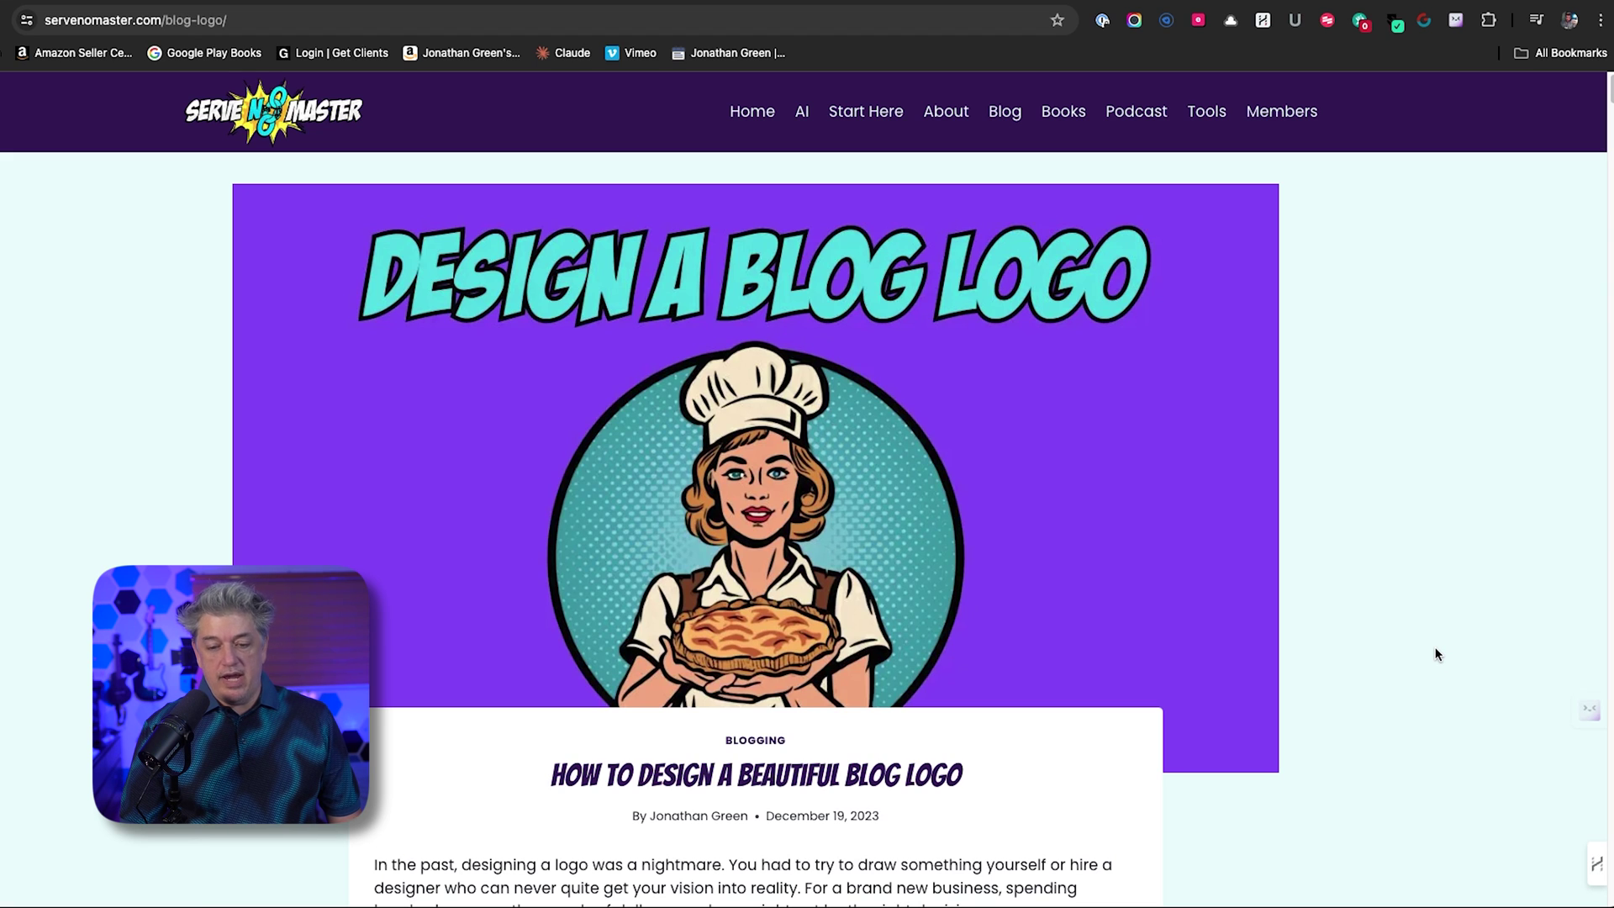
- Open and close the HARPA panel, then have HARPA summarize the blog-logo article
click(1594, 863)
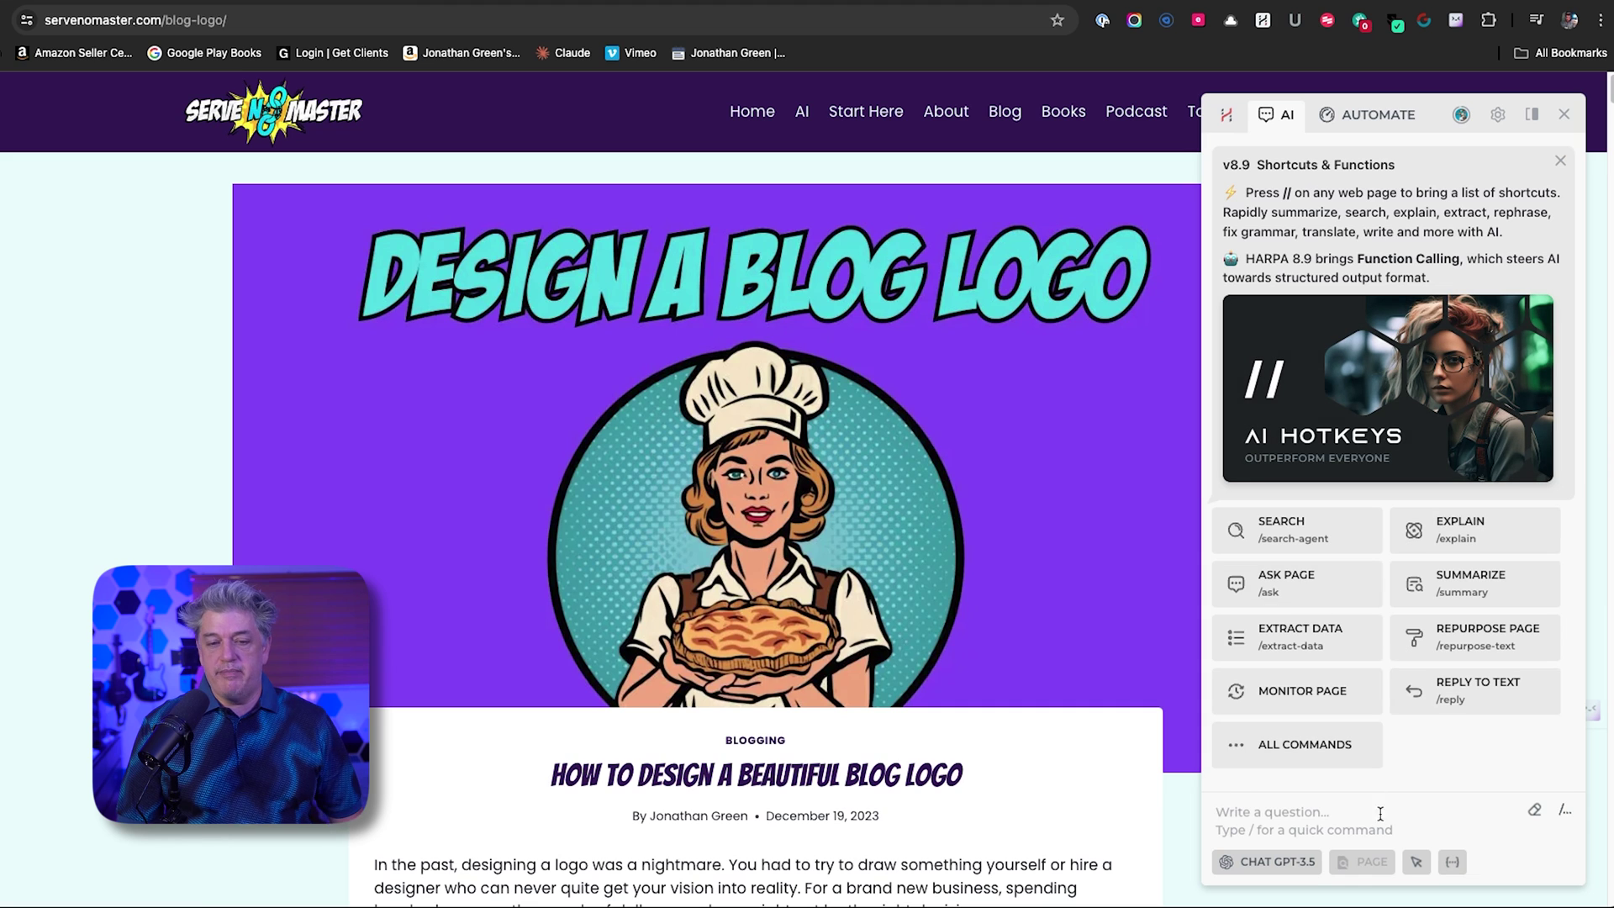
click(1564, 116)
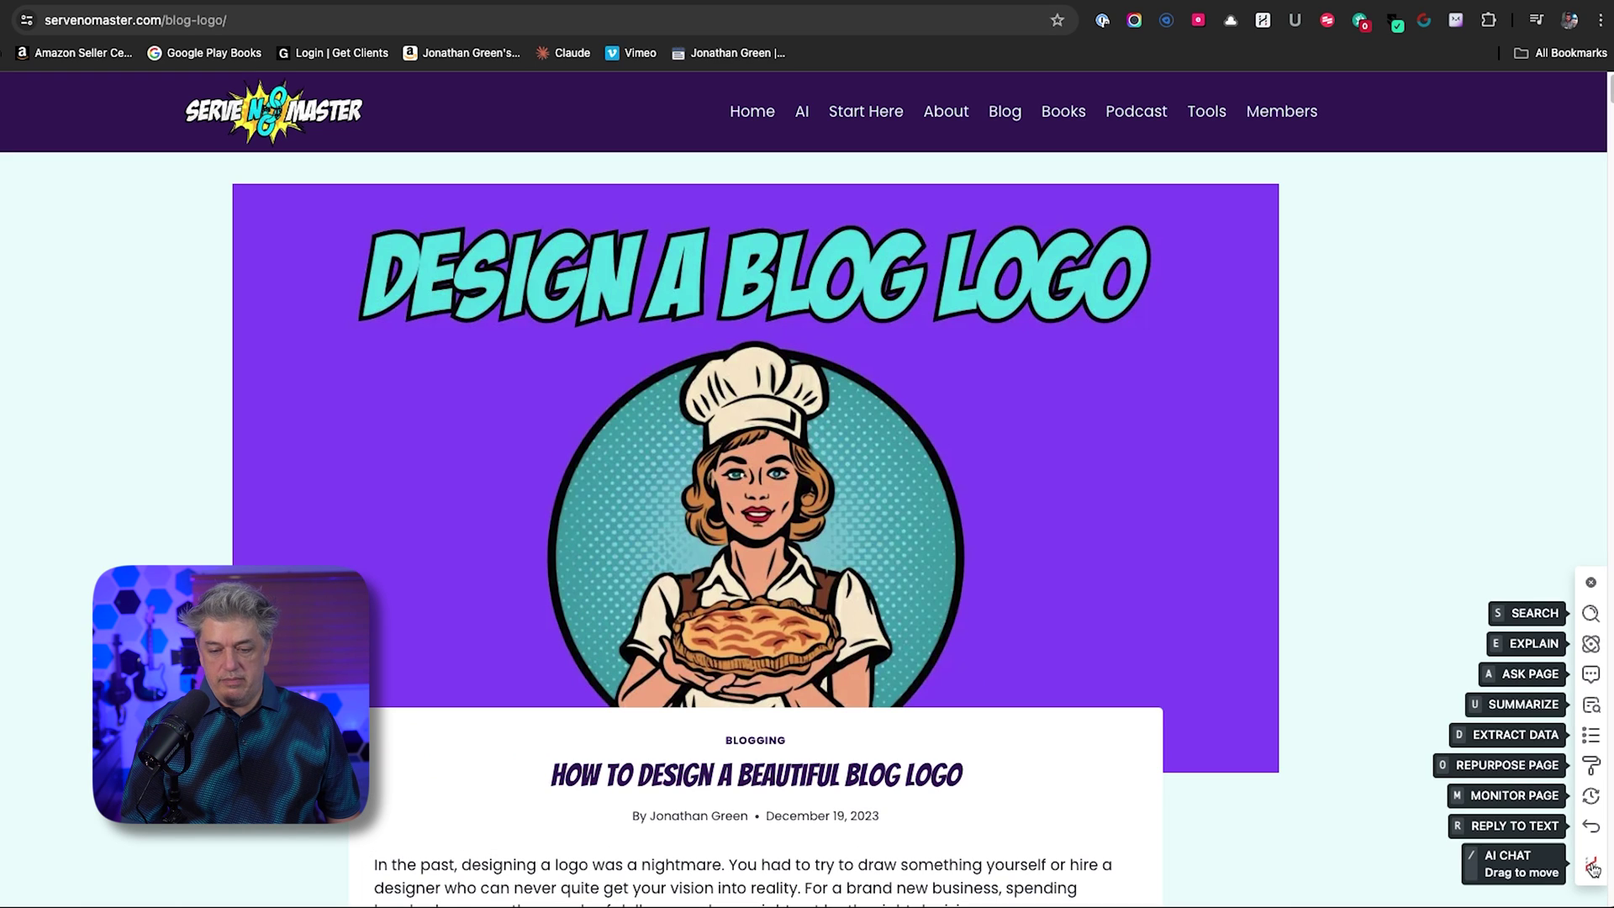
click(1589, 709)
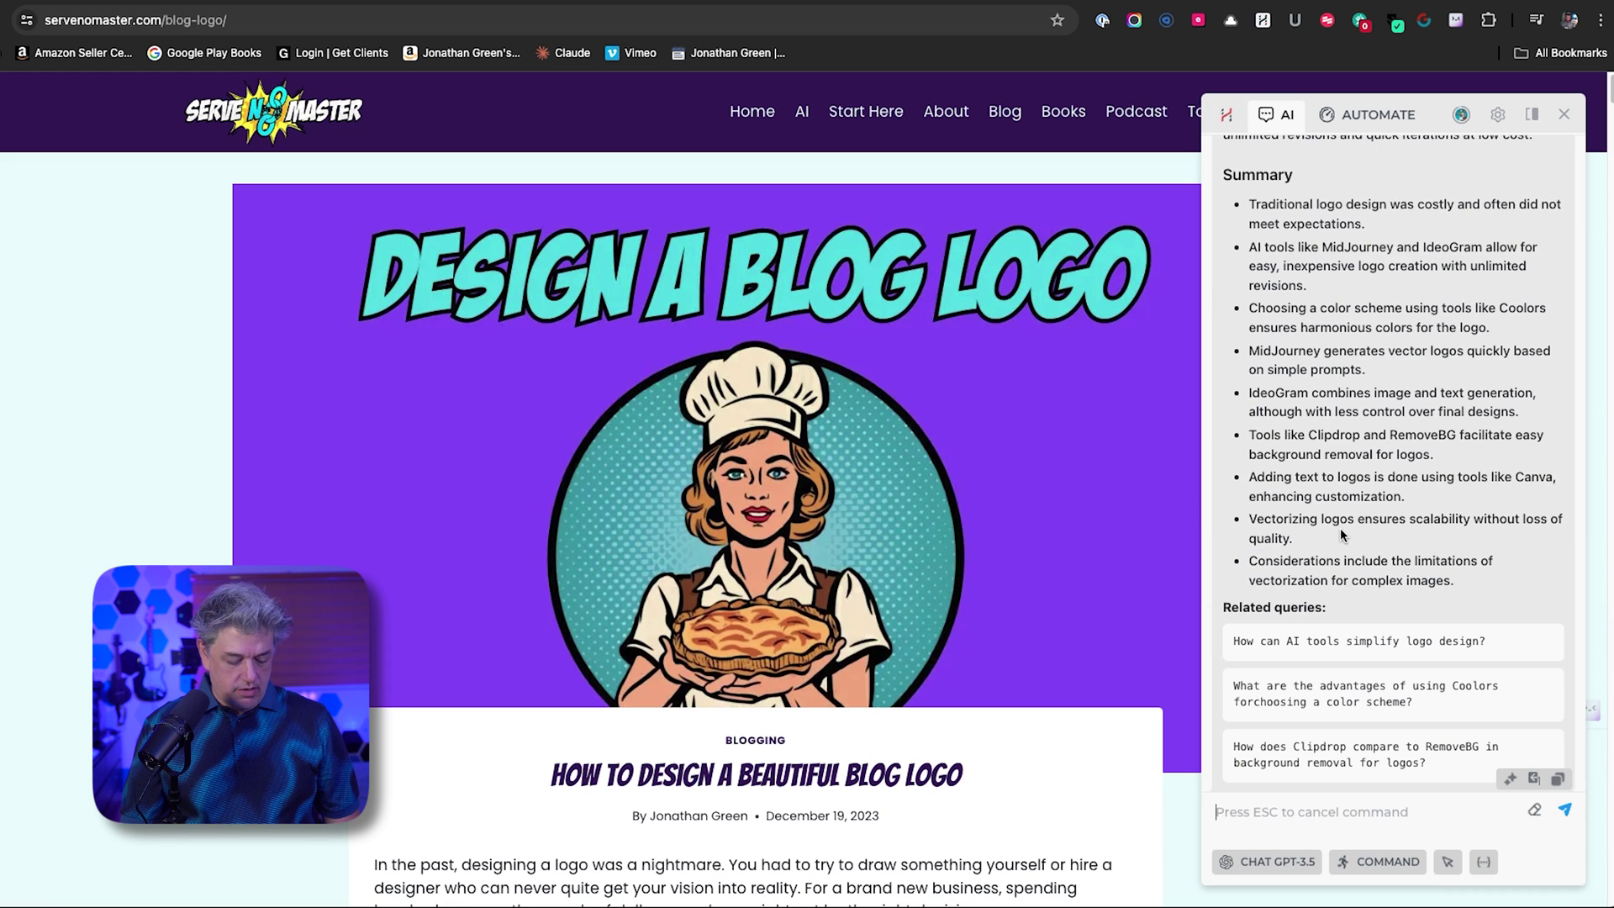
- Start a Merlin chat with the webpage, dismiss the tutorial, and ask for a summary
key(super+m)
click(1291, 415)
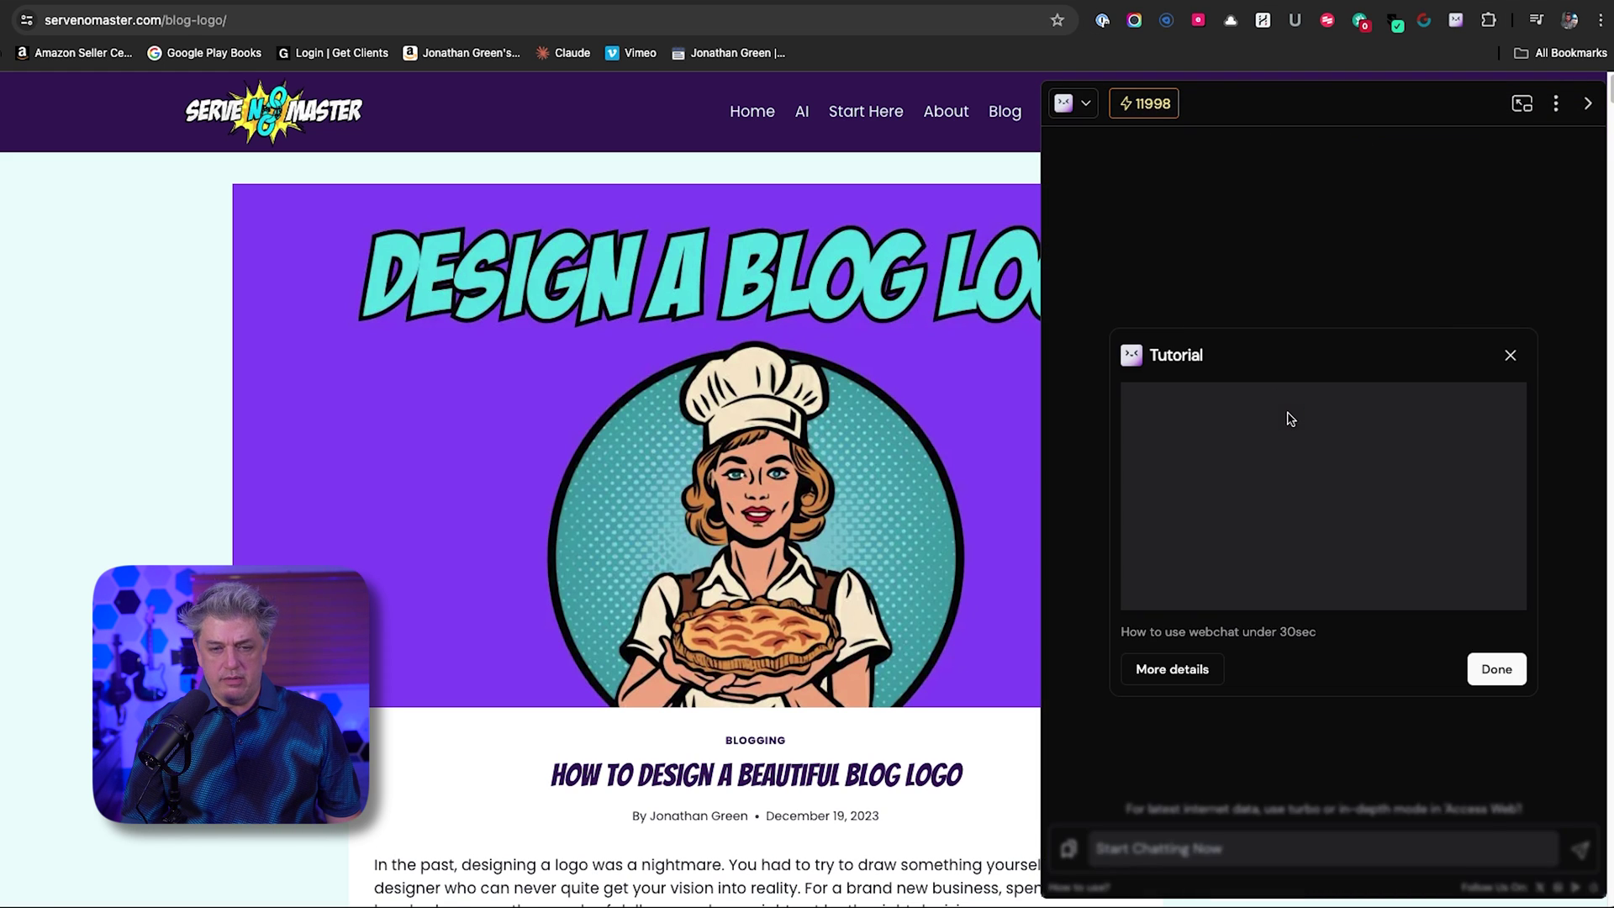
click(1496, 669)
click(1404, 416)
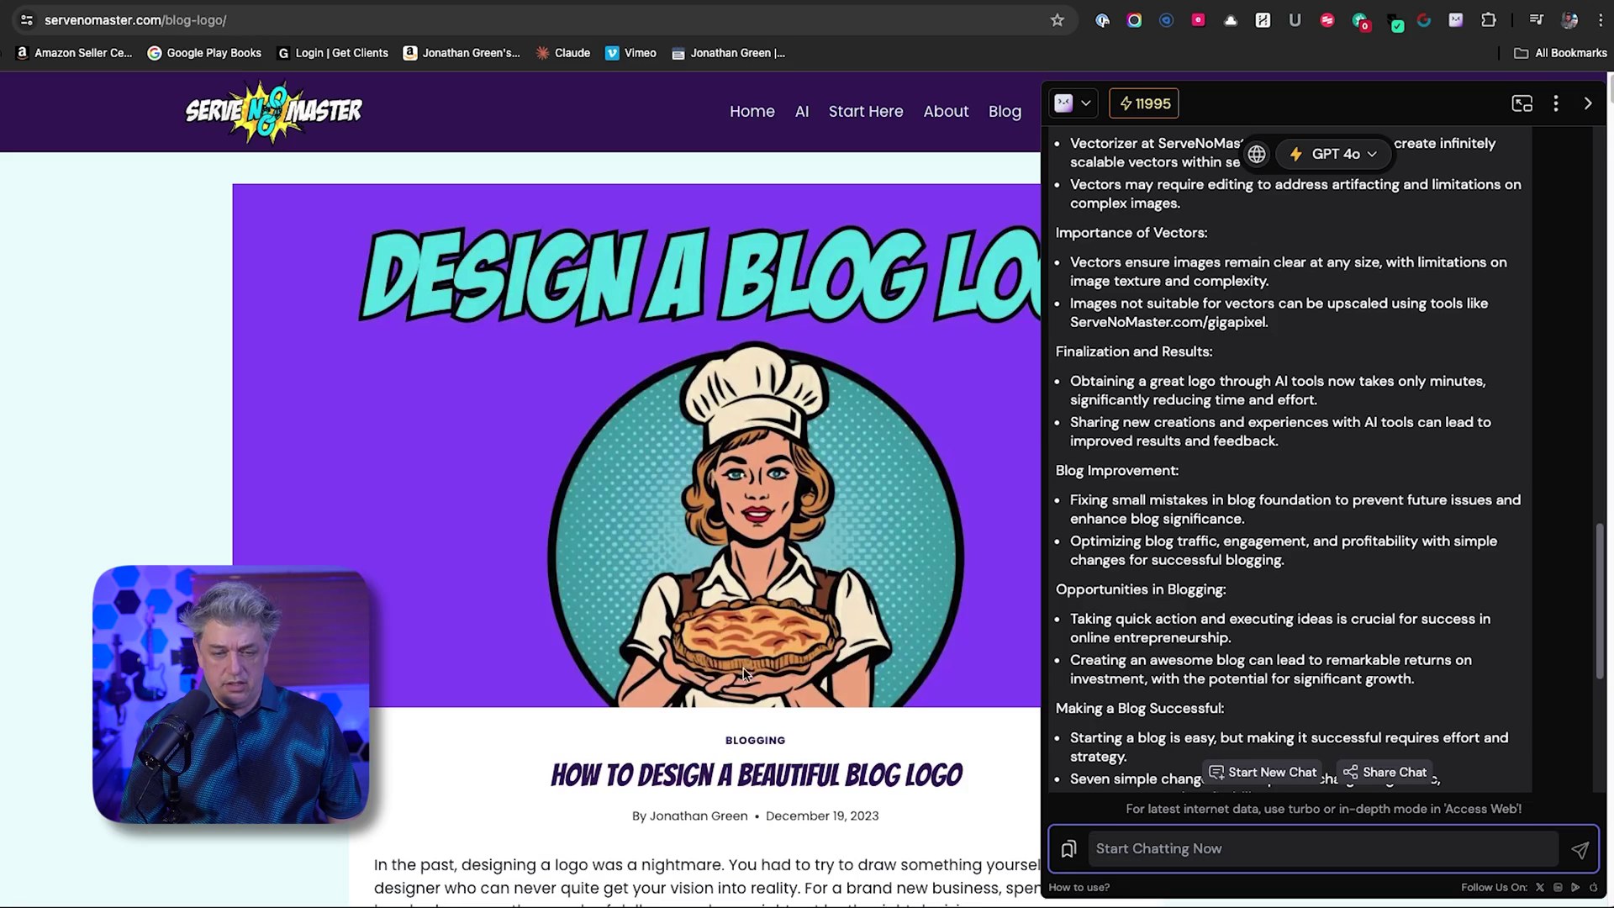
- Read through Merlin's GPT 4o summary of the blog-logo article
scroll(723, 681, down, 10)
scroll(721, 683, down, 15)
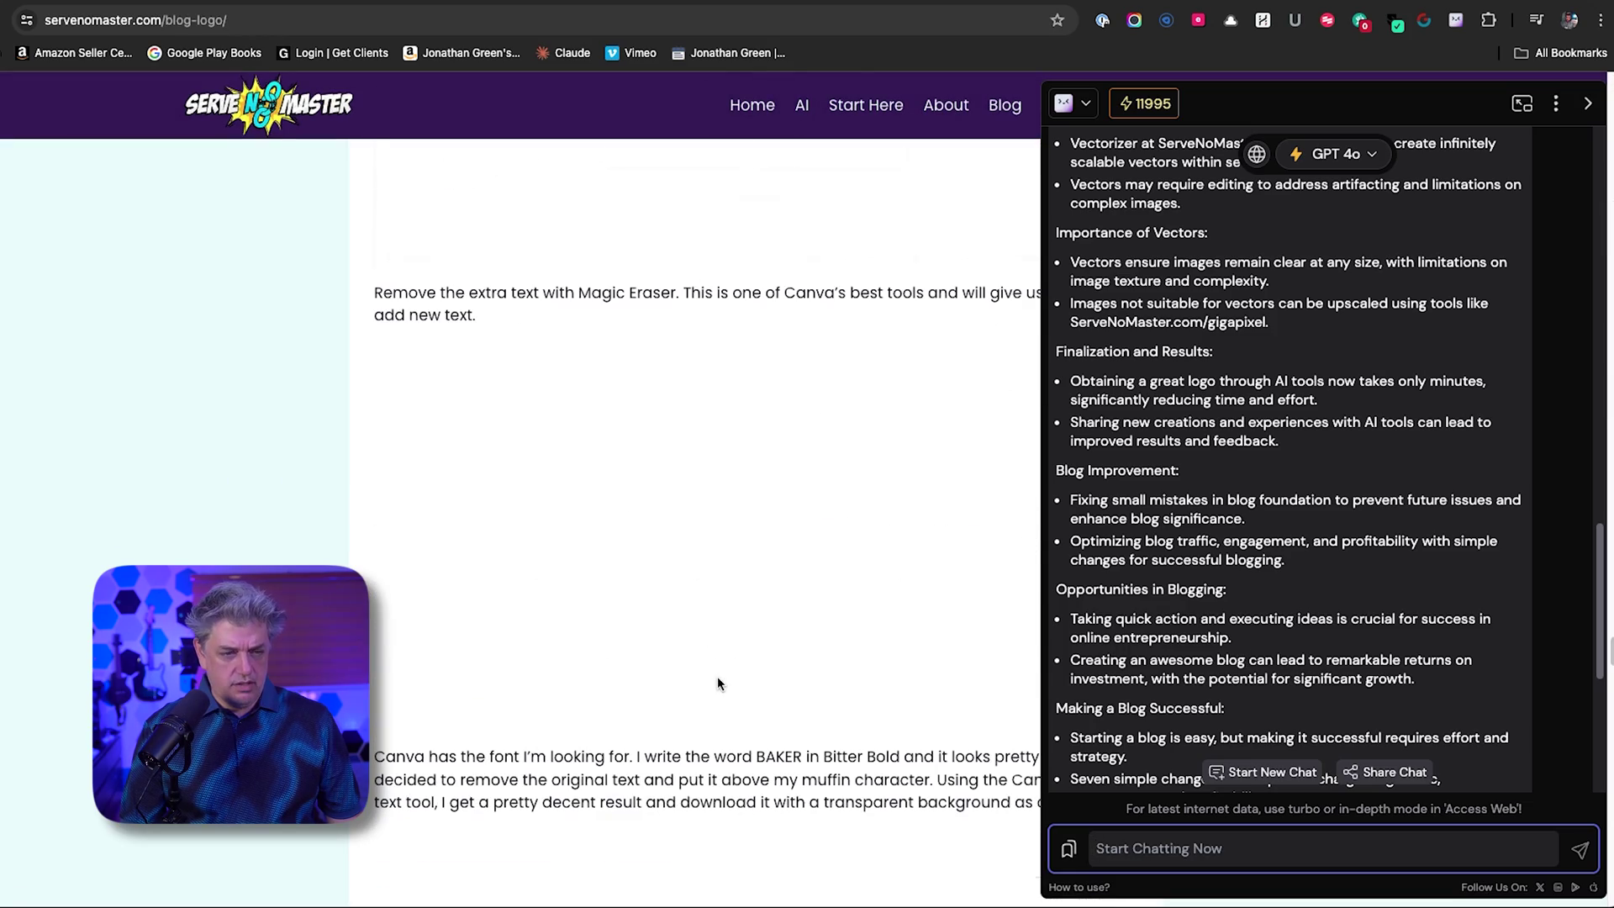
scroll(719, 681, down, 15)
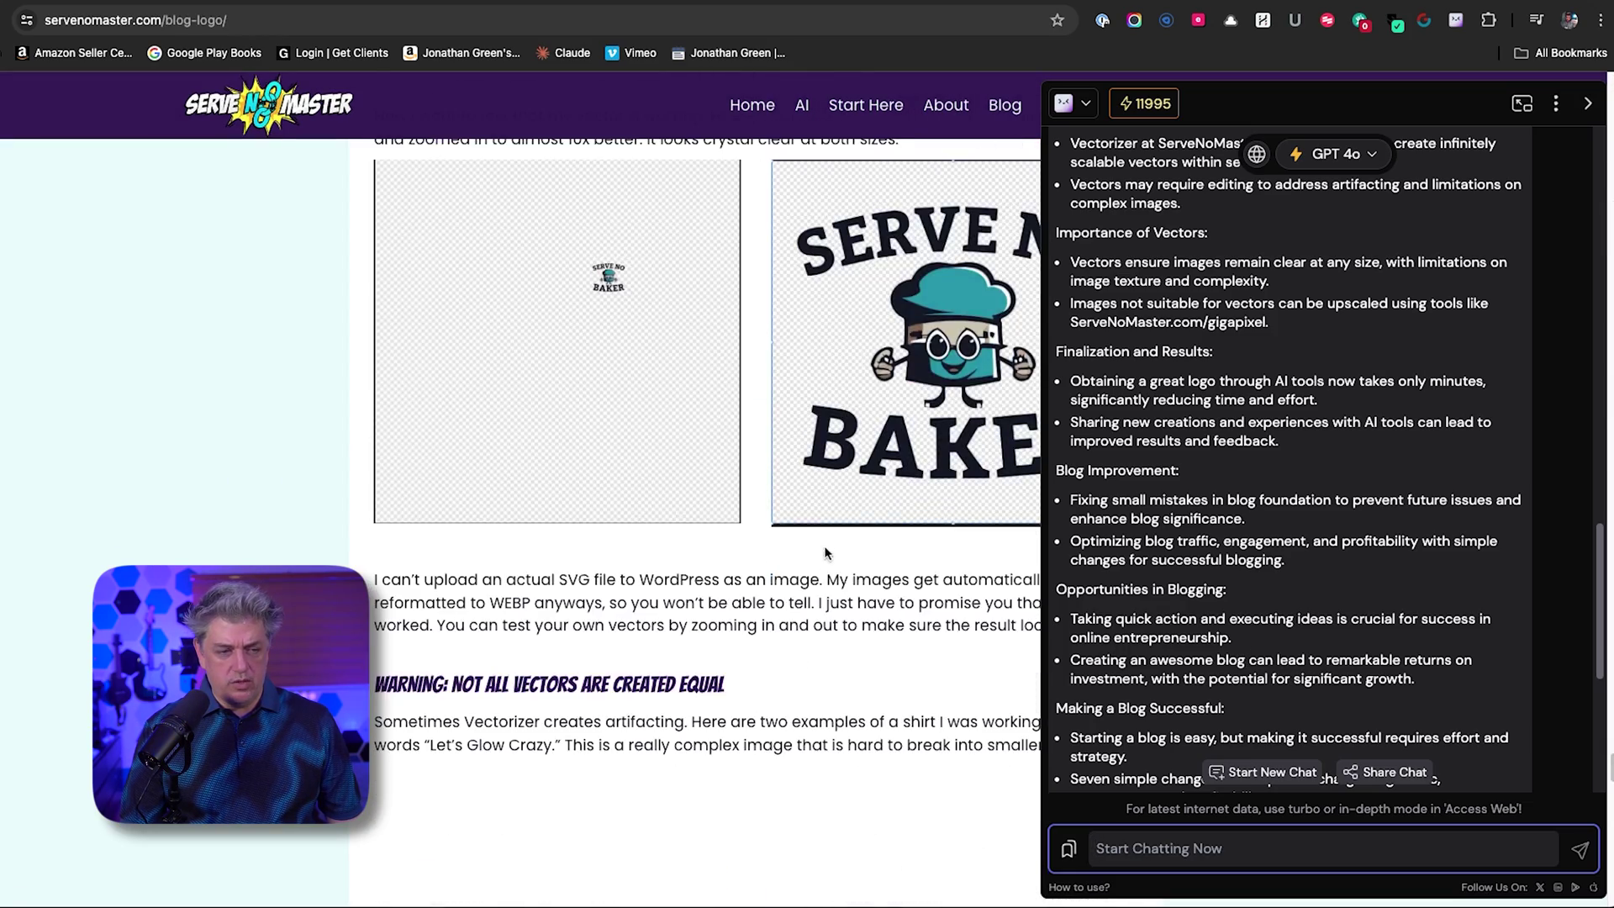
scroll(391, 637, down, 20)
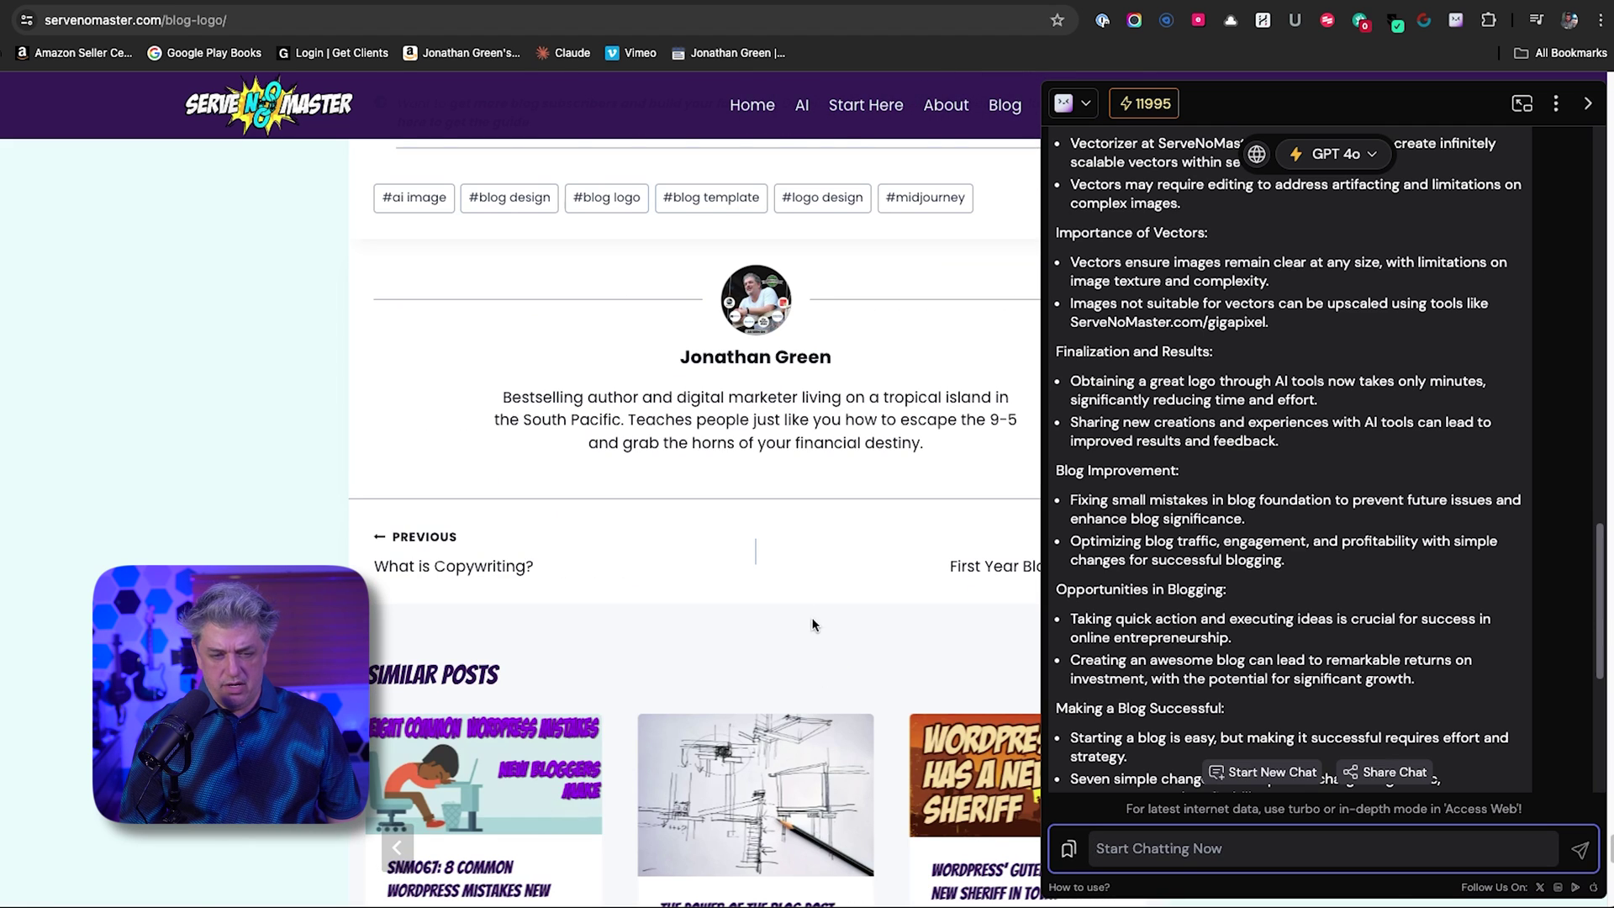
scroll(811, 620, down, 1)
scroll(1063, 651, down, 5)
drag(1063, 652, 1334, 667)
click(1340, 606)
scroll(1340, 606, up, 3)
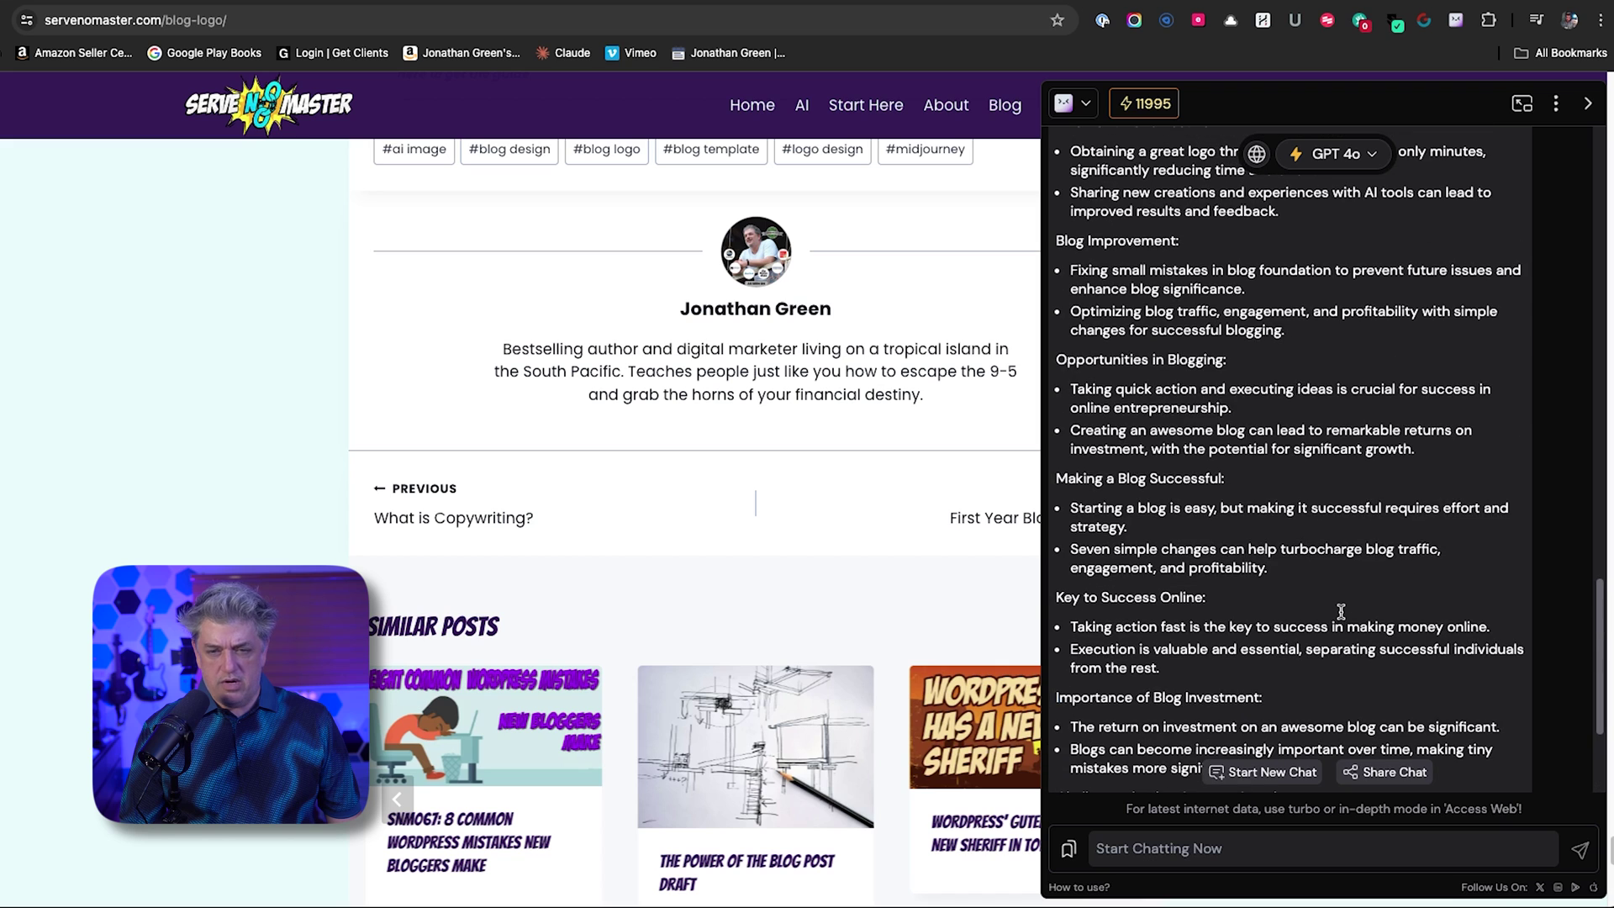
scroll(1316, 592, up, 3)
drag(1290, 408, 1449, 725)
scroll(1391, 683, down, 3)
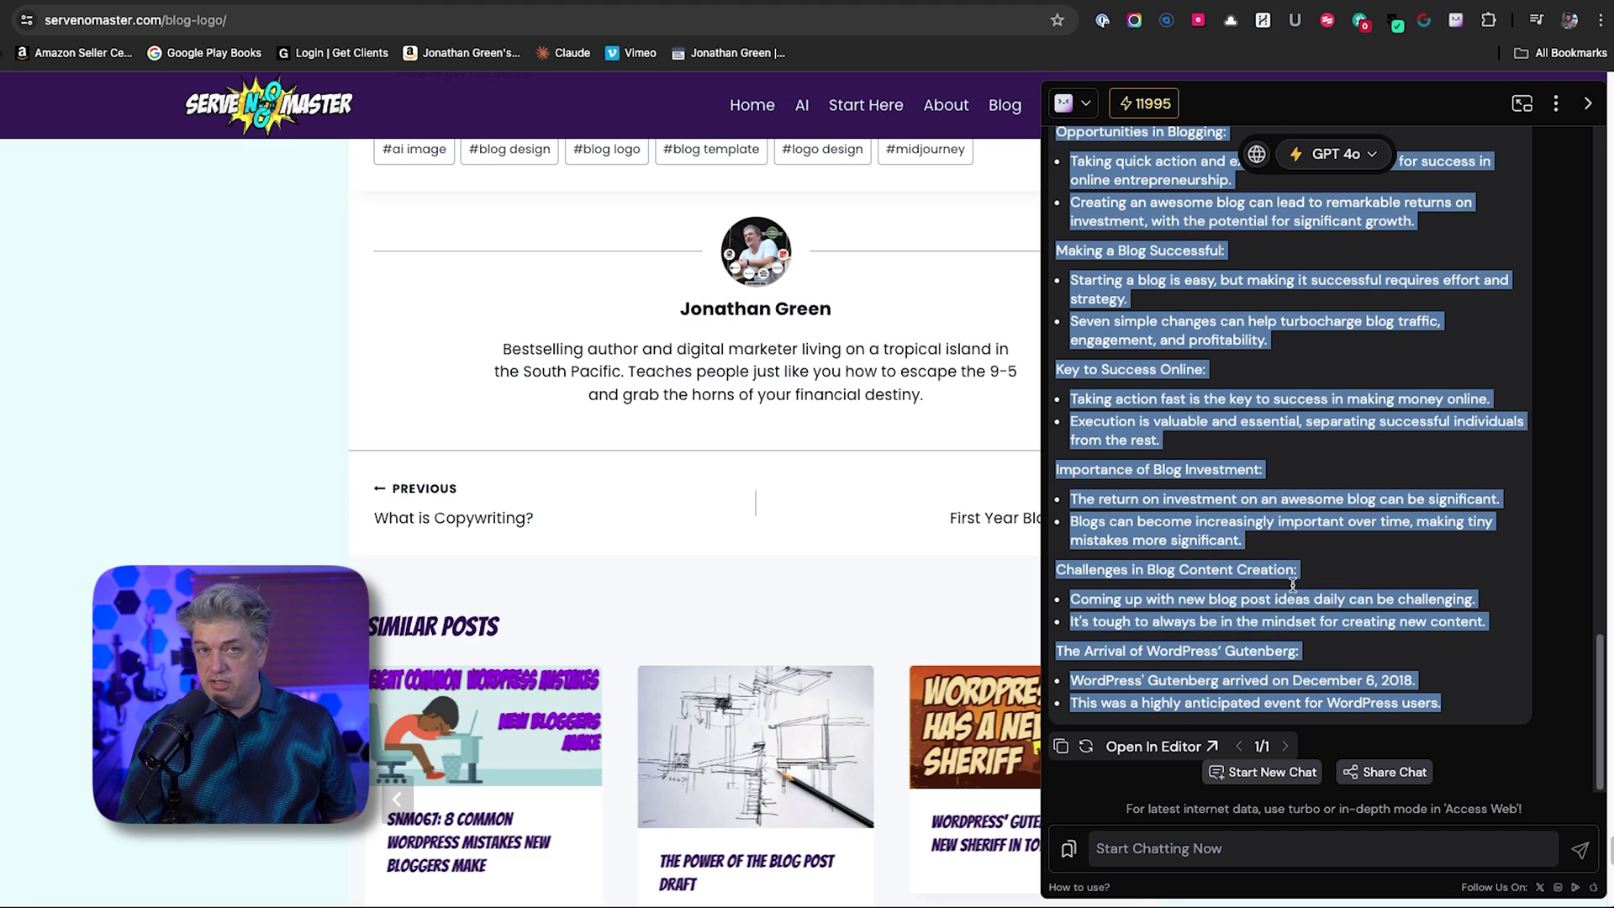
scroll(1317, 504, up, 15)
- Switch the chat model from GPT 4o to Claude 3.5 Sonnet and start a fresh chat
click(1367, 155)
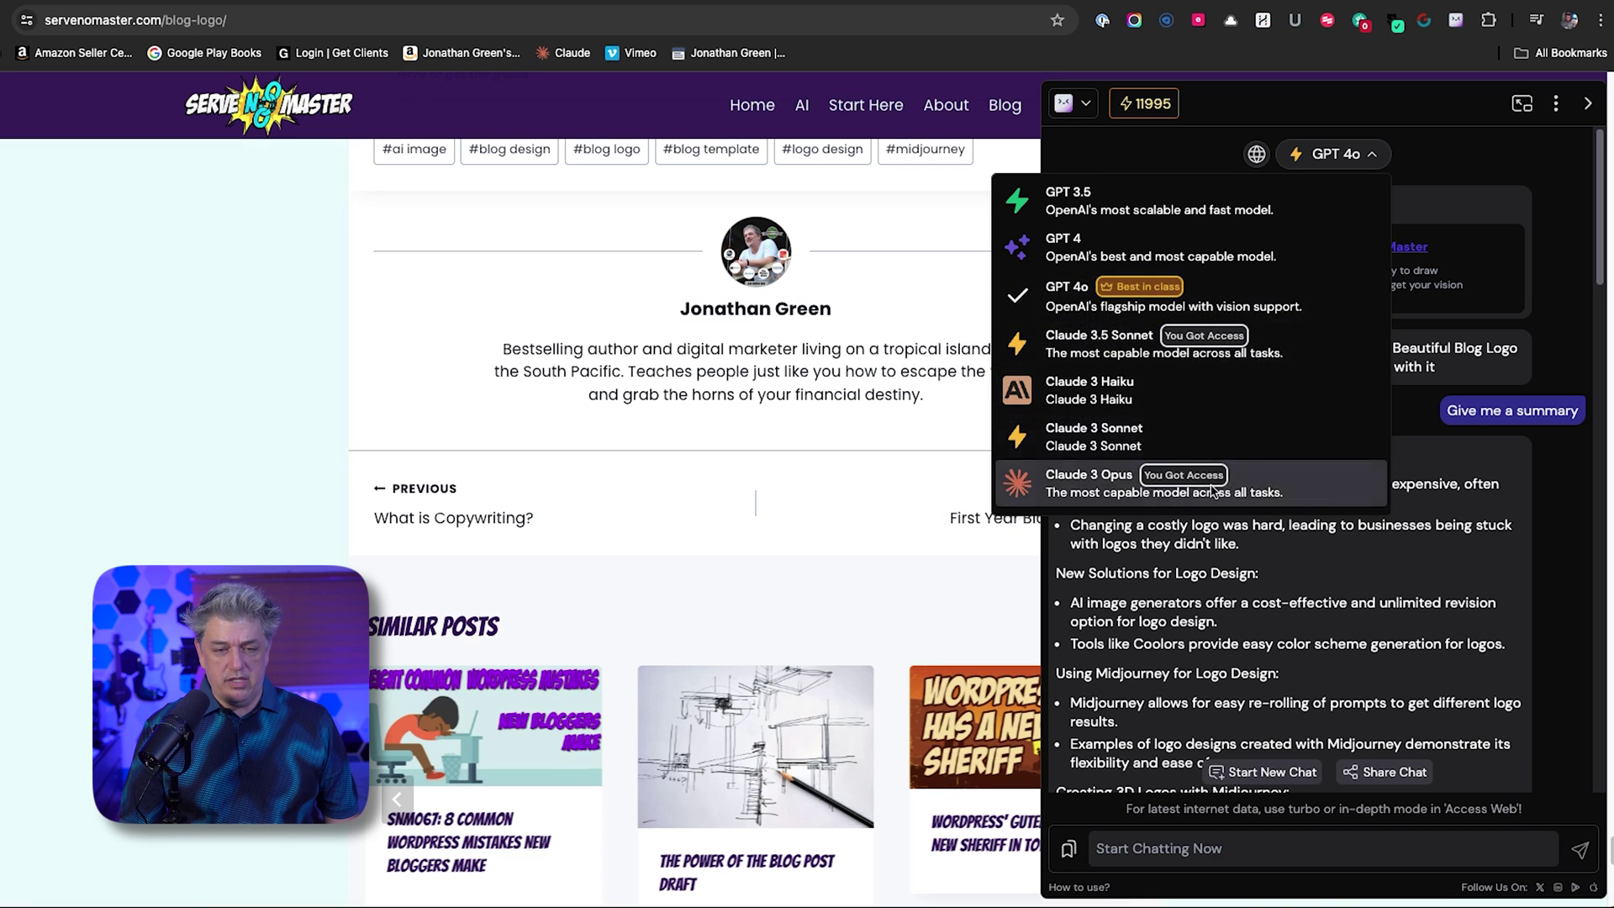
scroll(1089, 480, down, 3)
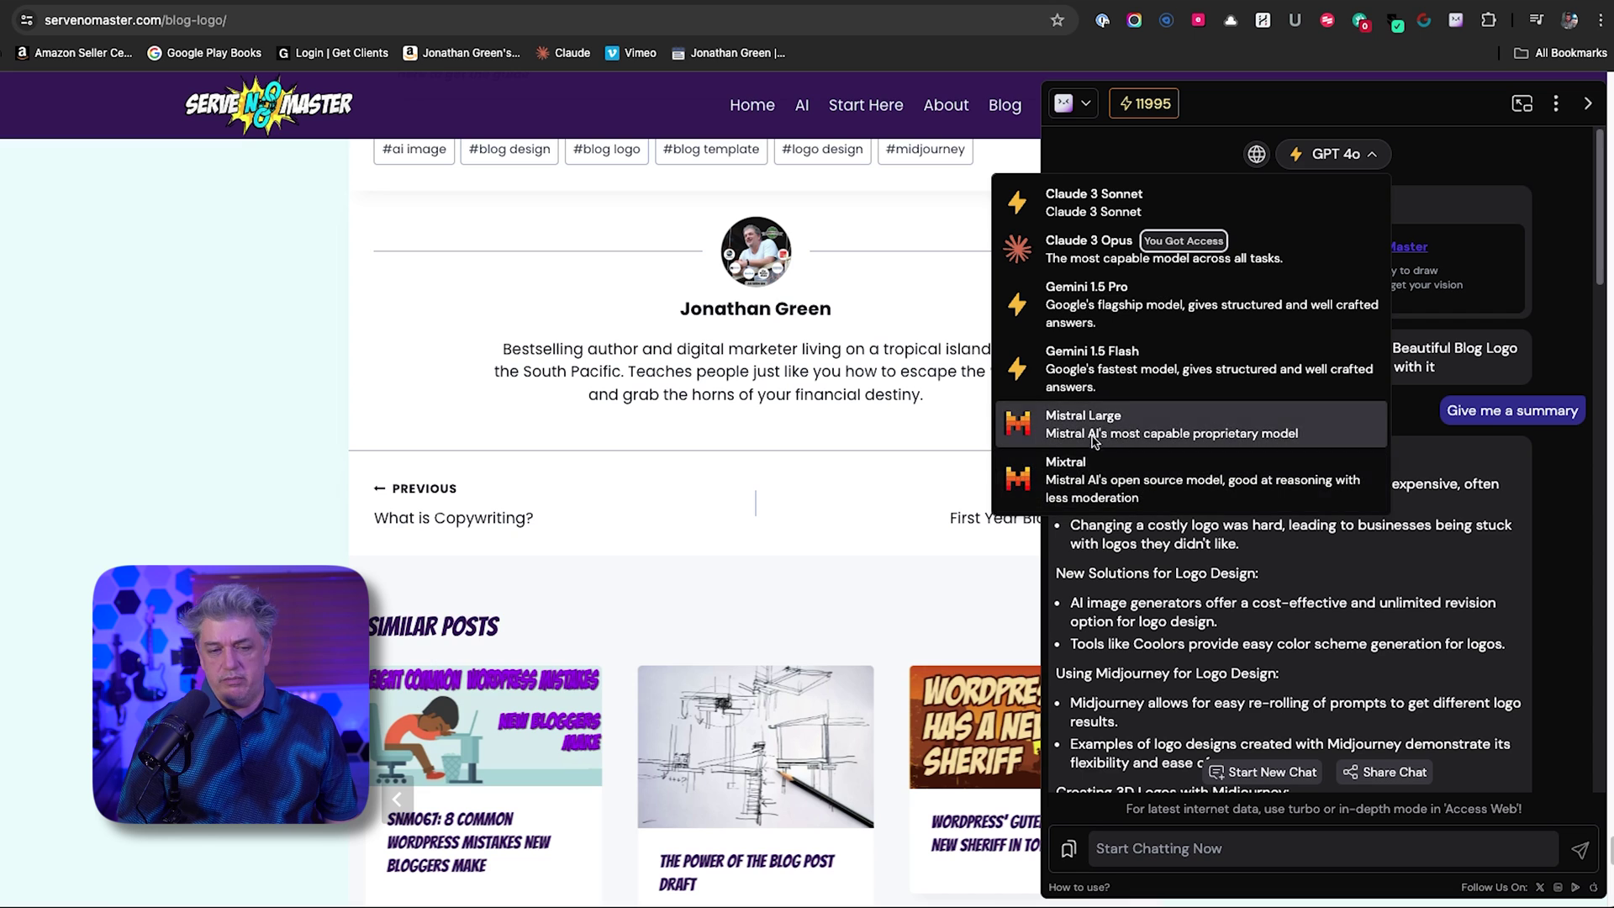
scroll(1080, 433, up, 1)
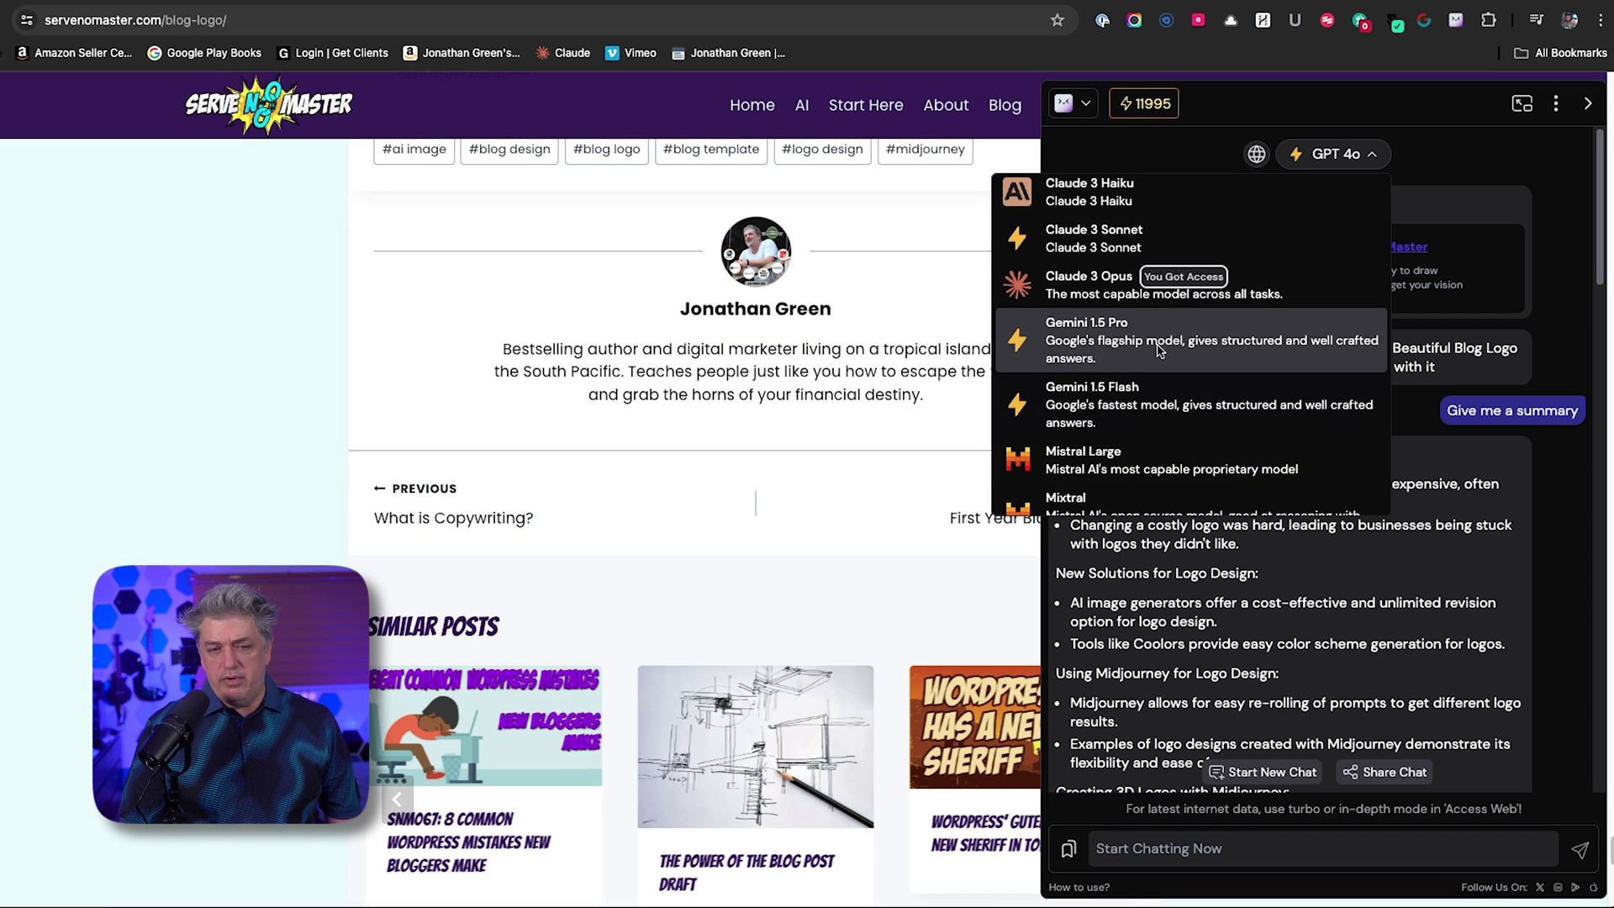
scroll(1127, 369, up, 4)
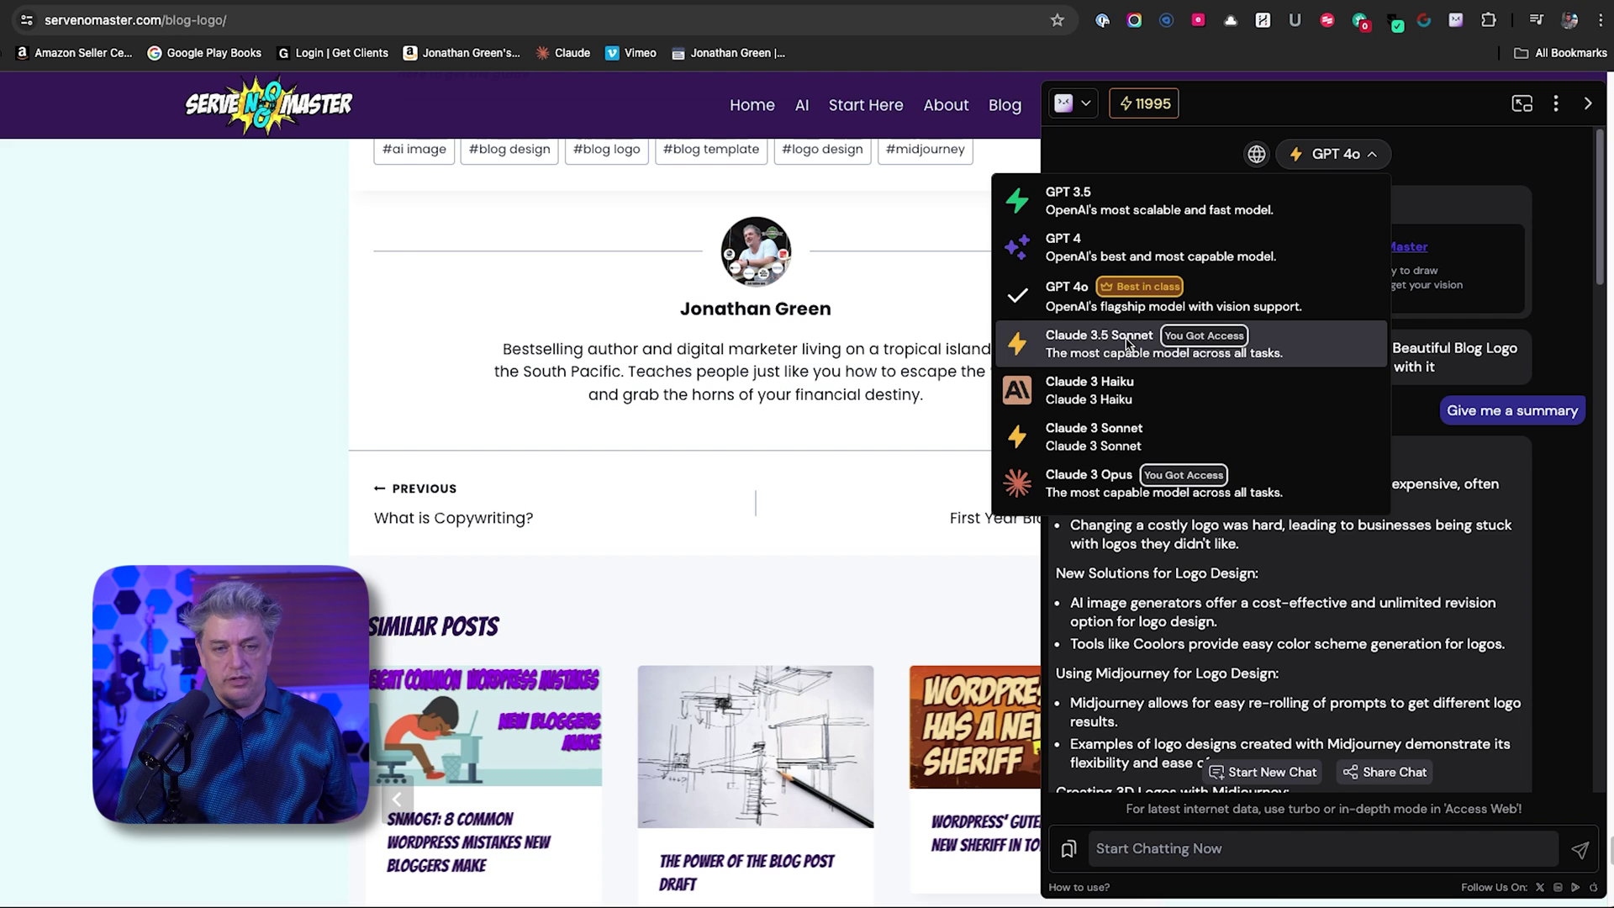
click(1128, 345)
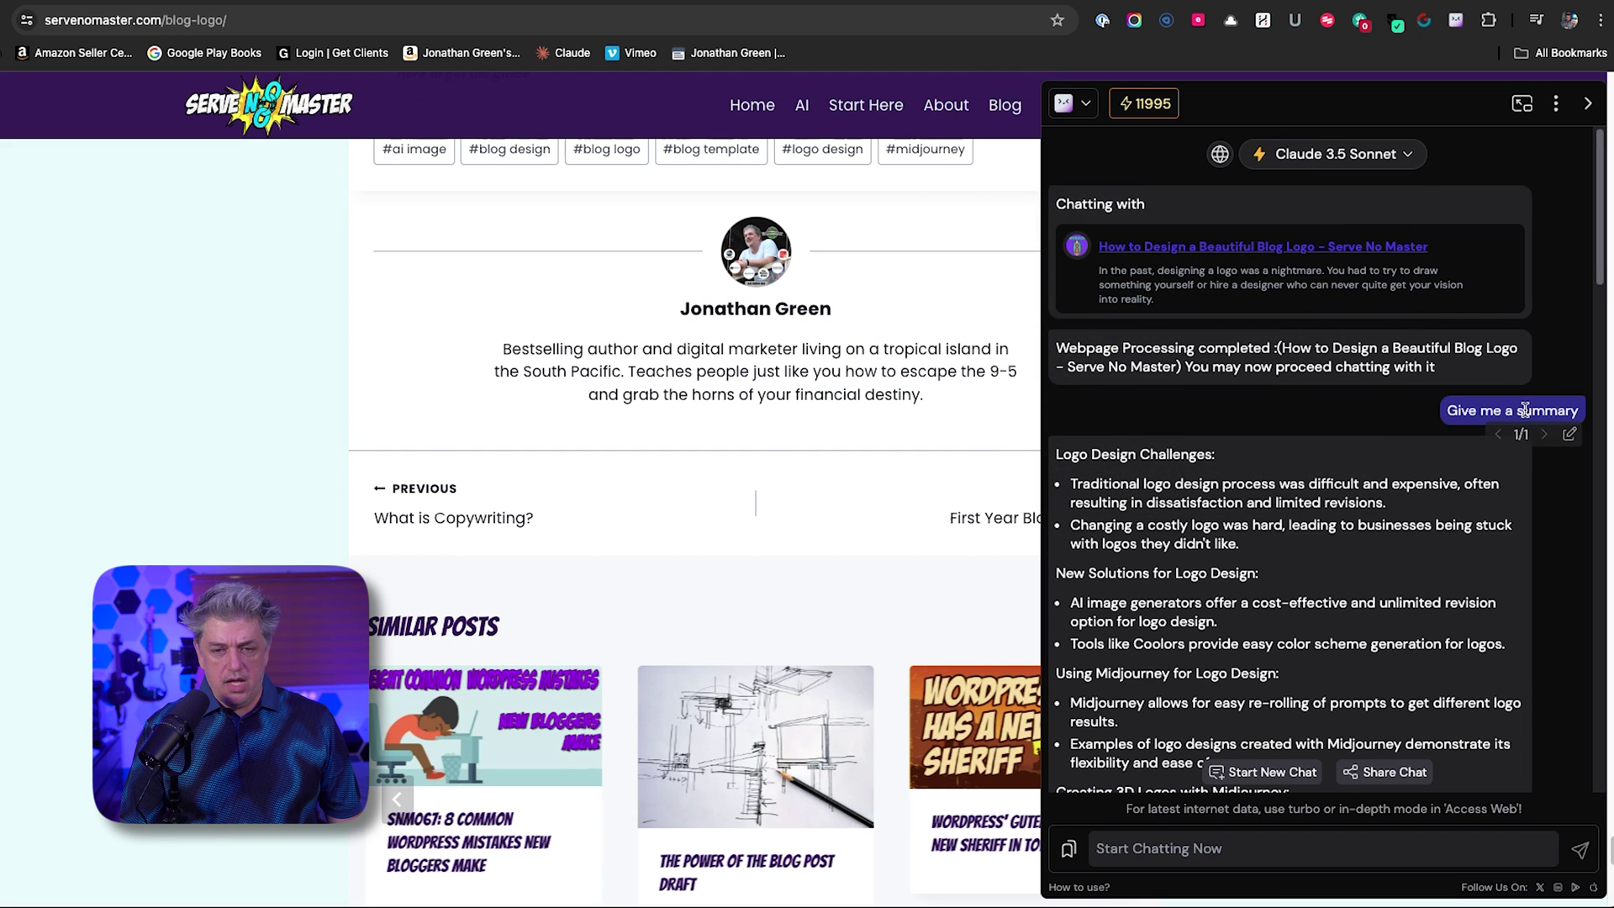
click(1253, 779)
click(1336, 418)
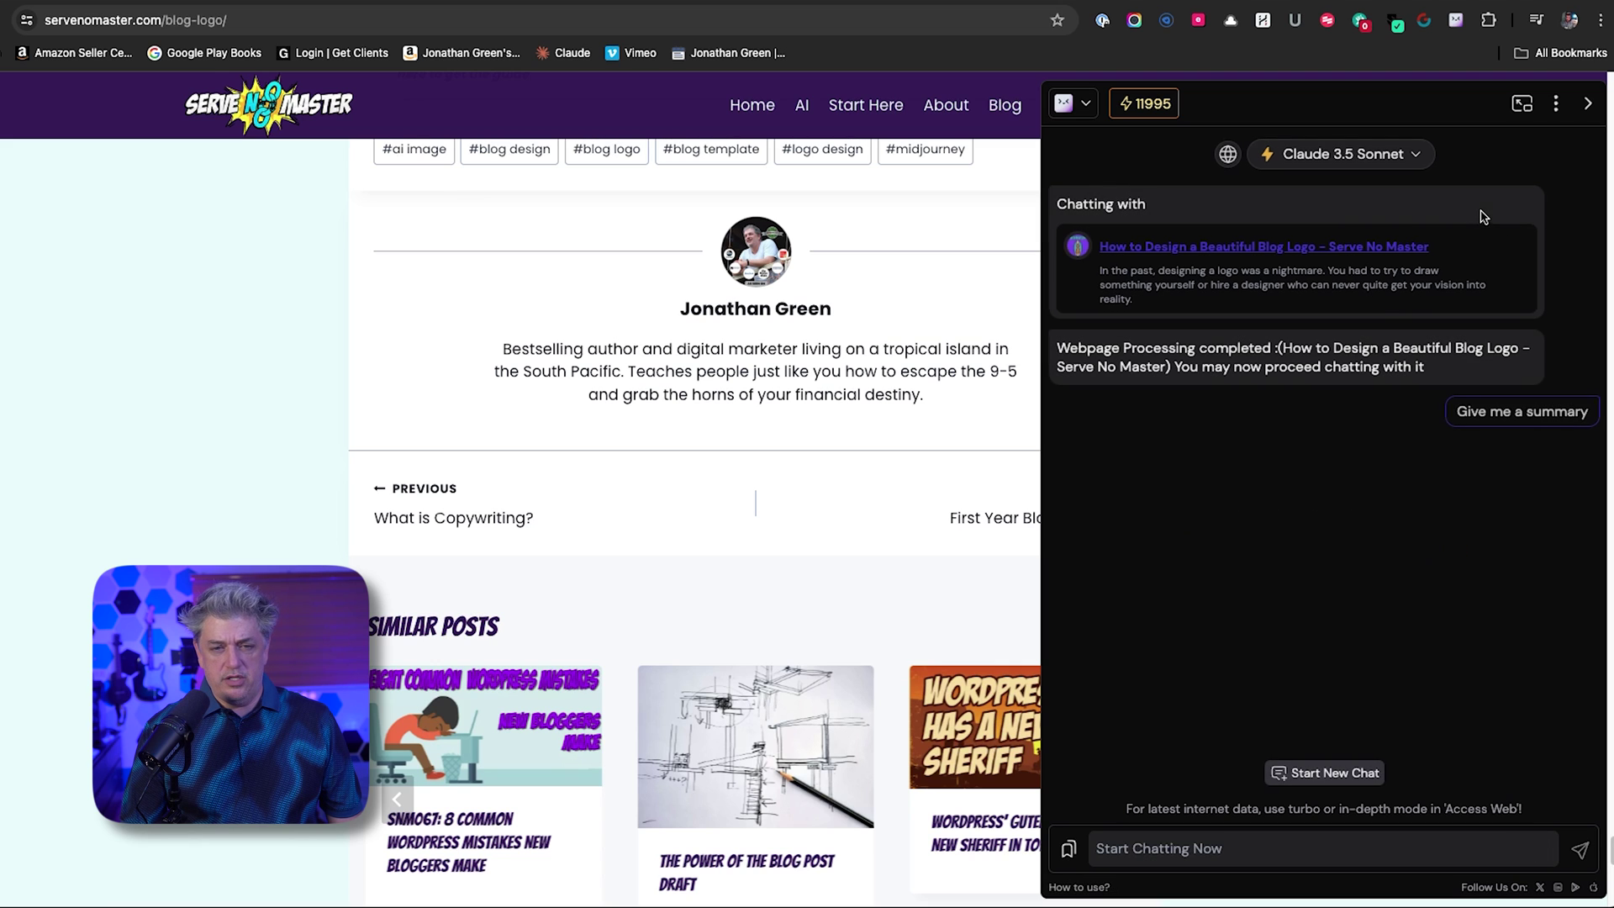
click(1497, 419)
scroll(721, 557, down, 5)
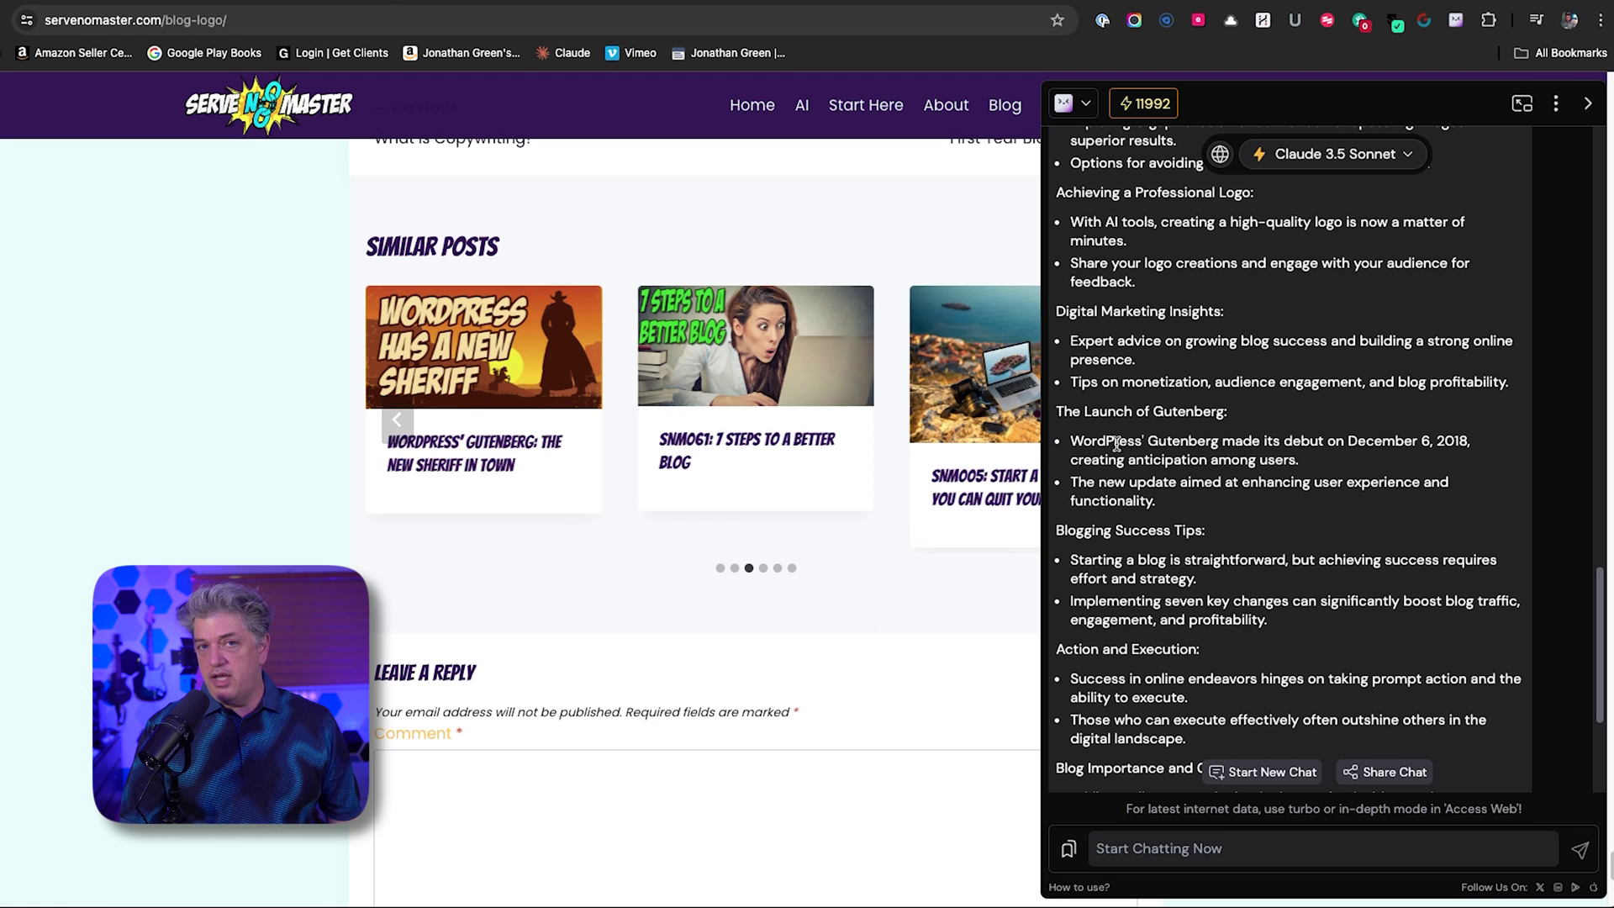
scroll(1152, 570, up, 3)
scroll(703, 575, up, 4)
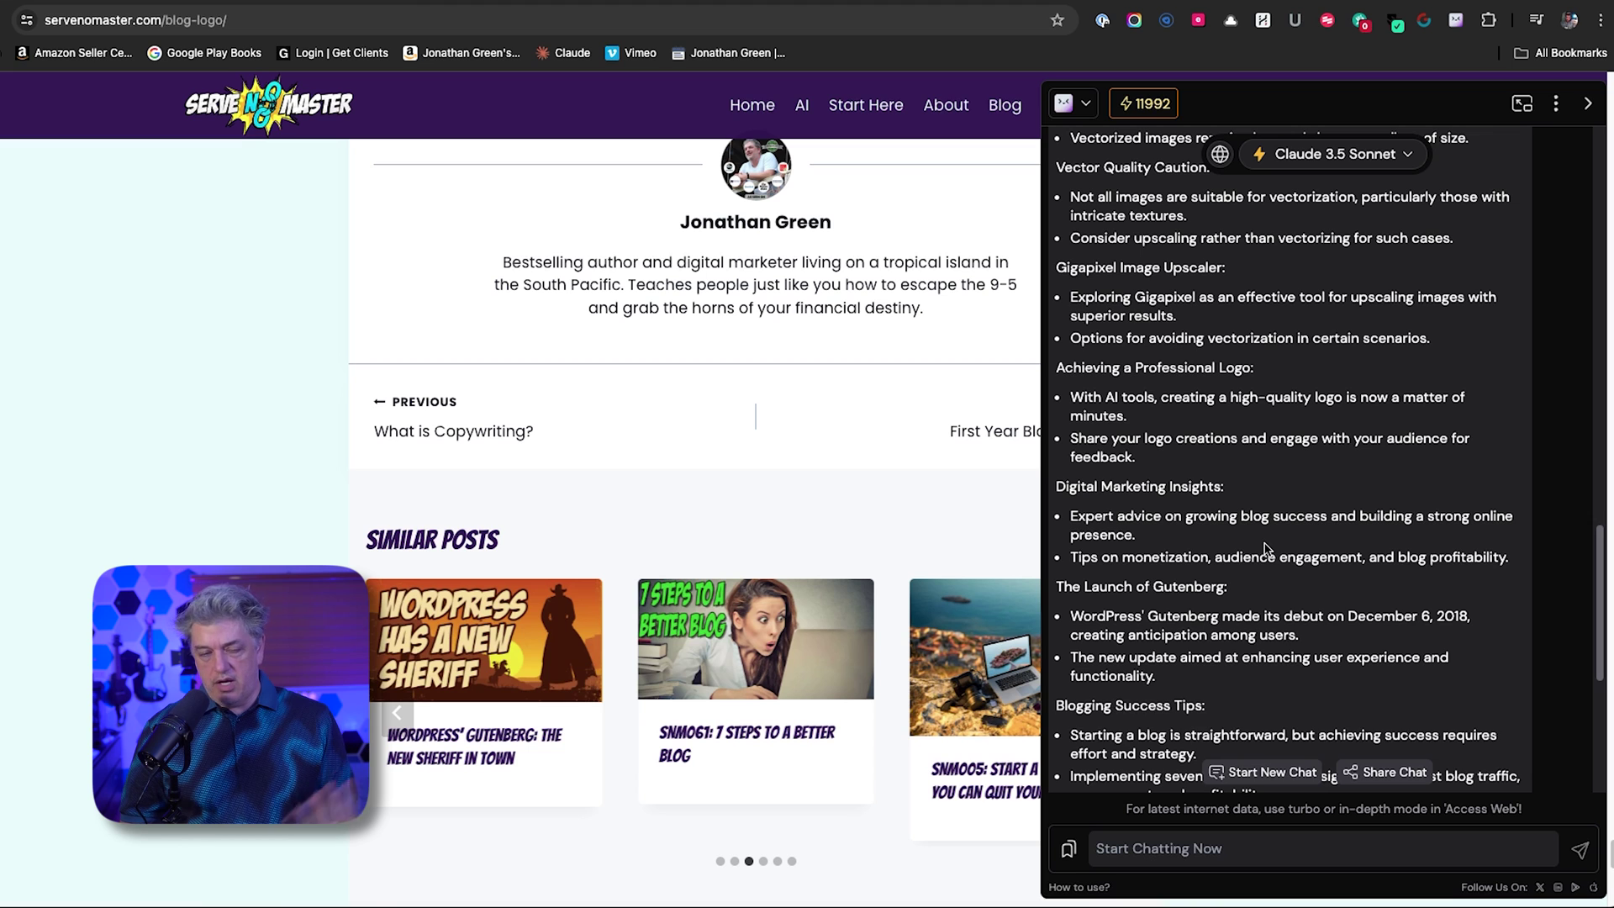
scroll(1265, 547, up, 2)
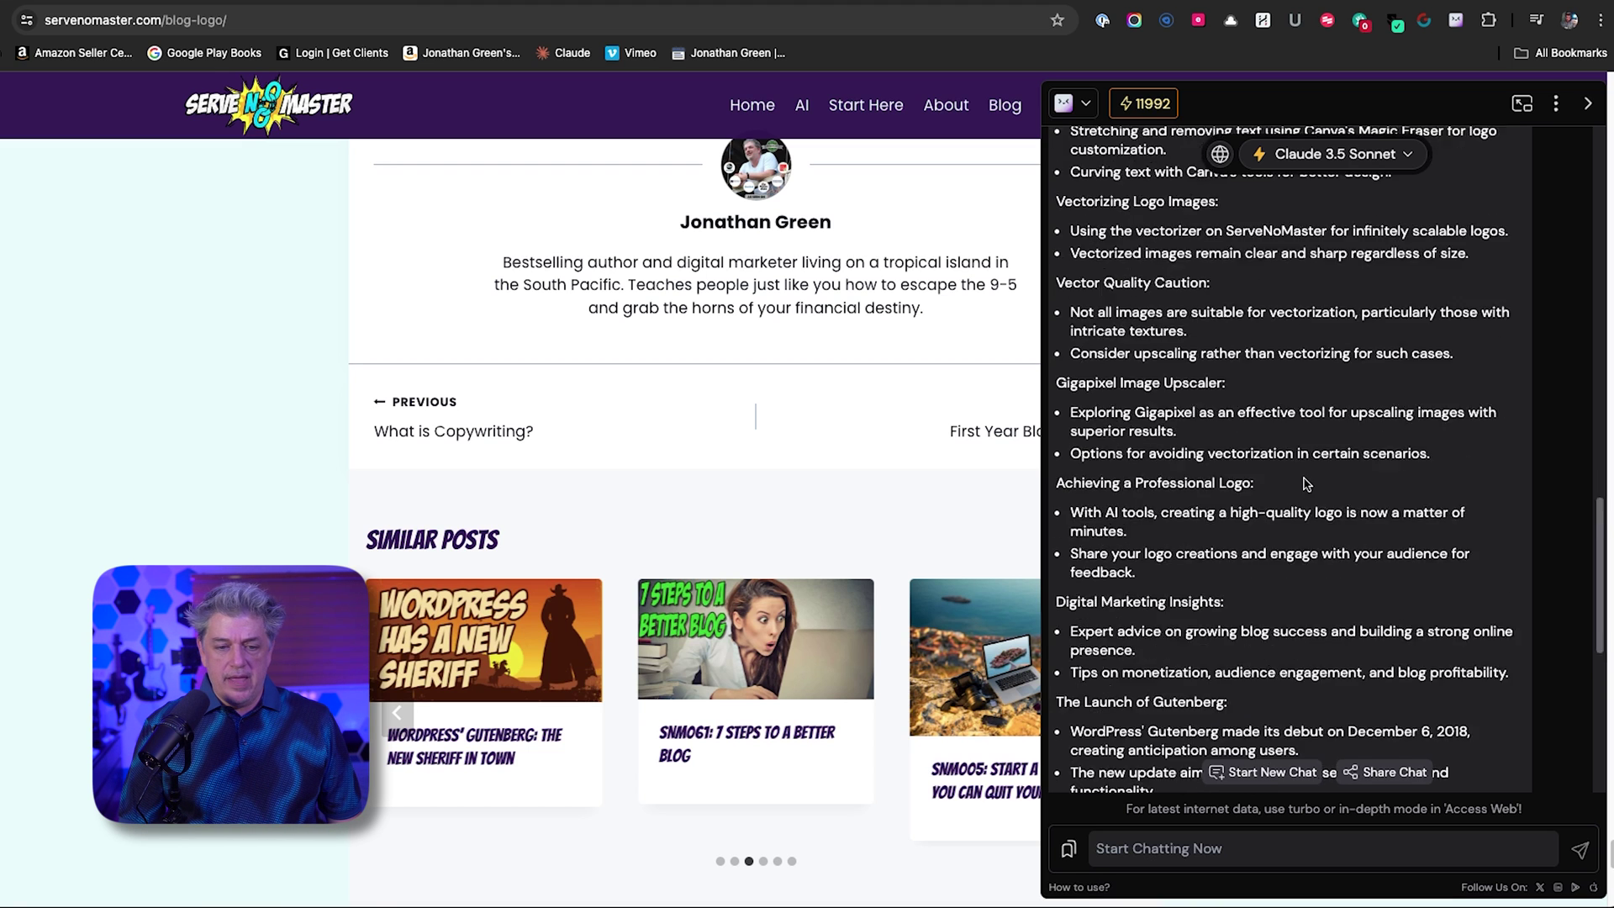
scroll(1312, 542, down, 7)
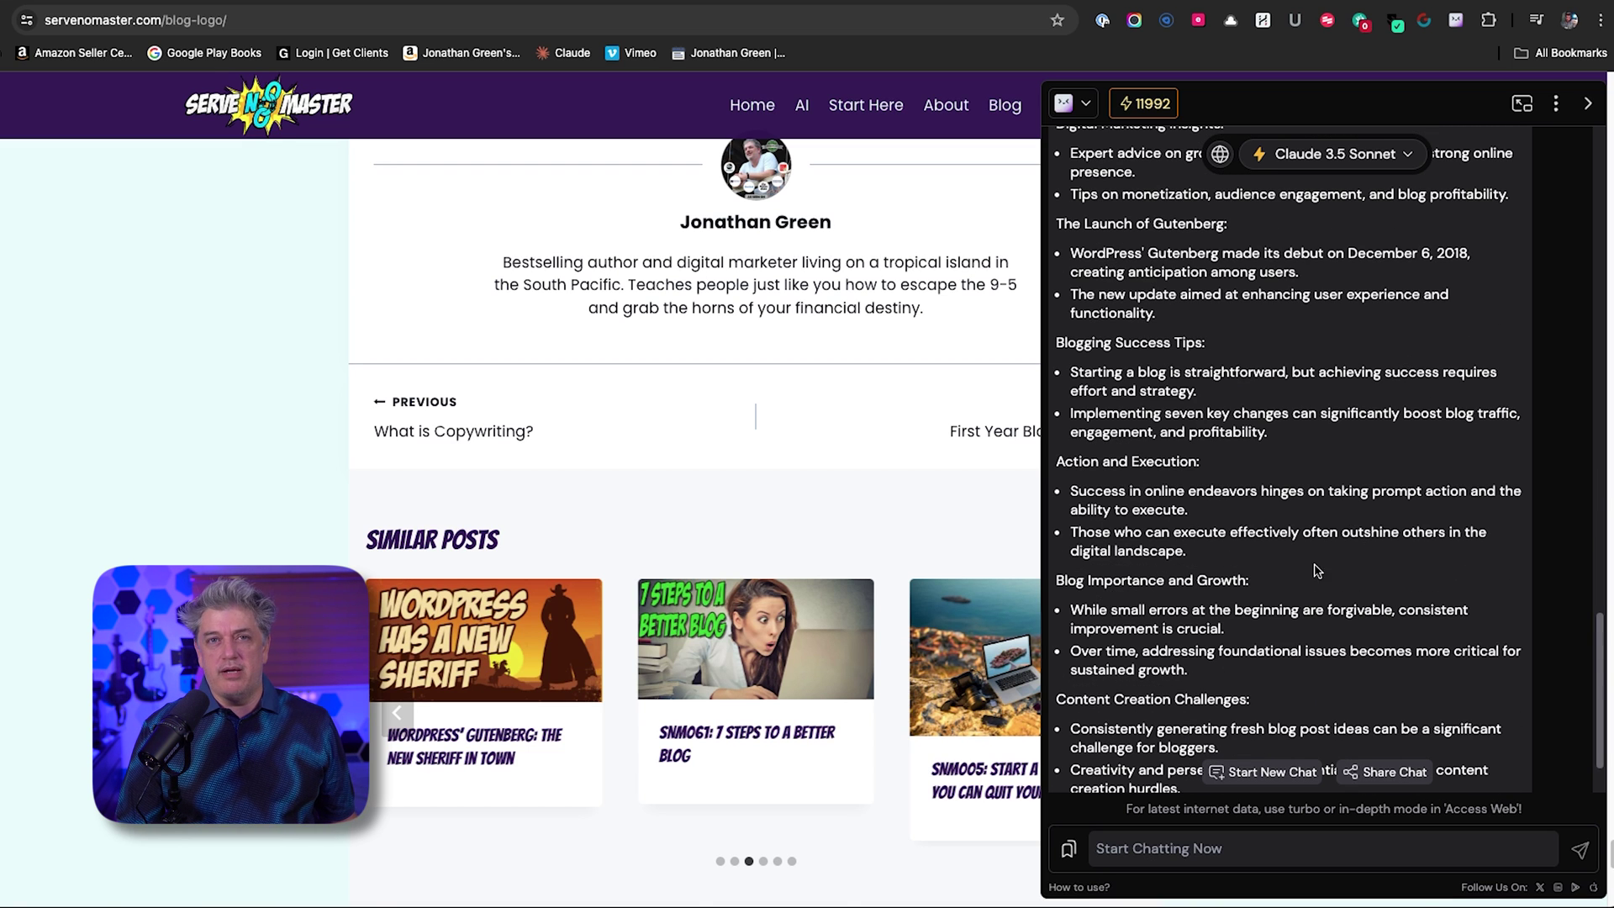
scroll(1287, 591, up, 20)
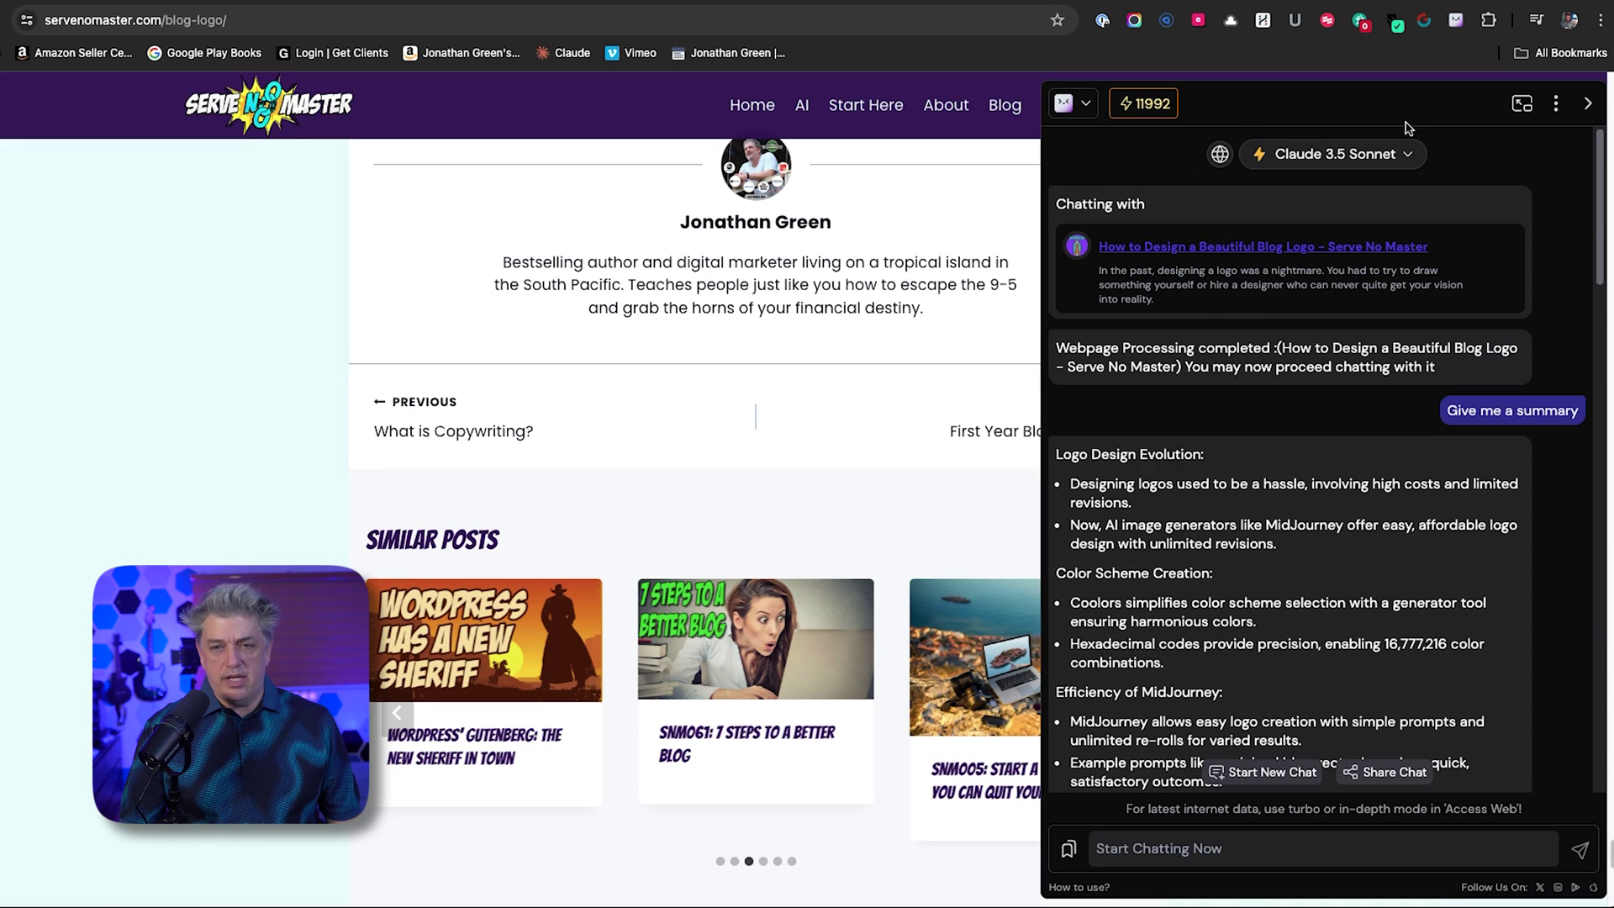
- Leave the summary chat, start a new chat with Merlin, and check its web access options
click(1583, 104)
click(1074, 102)
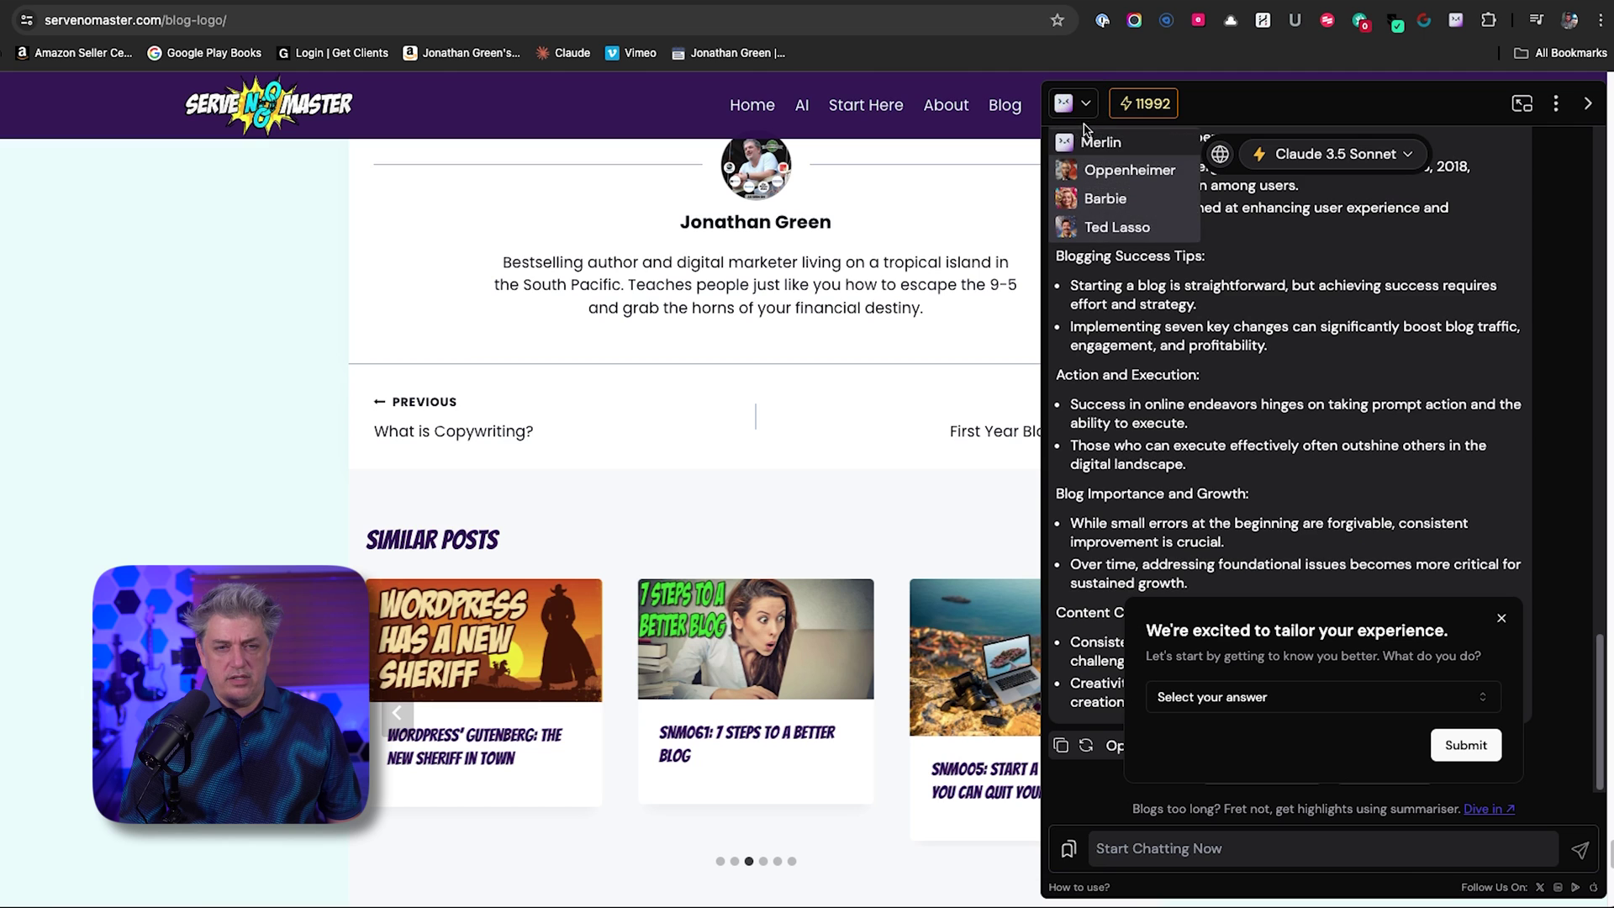
click(1086, 144)
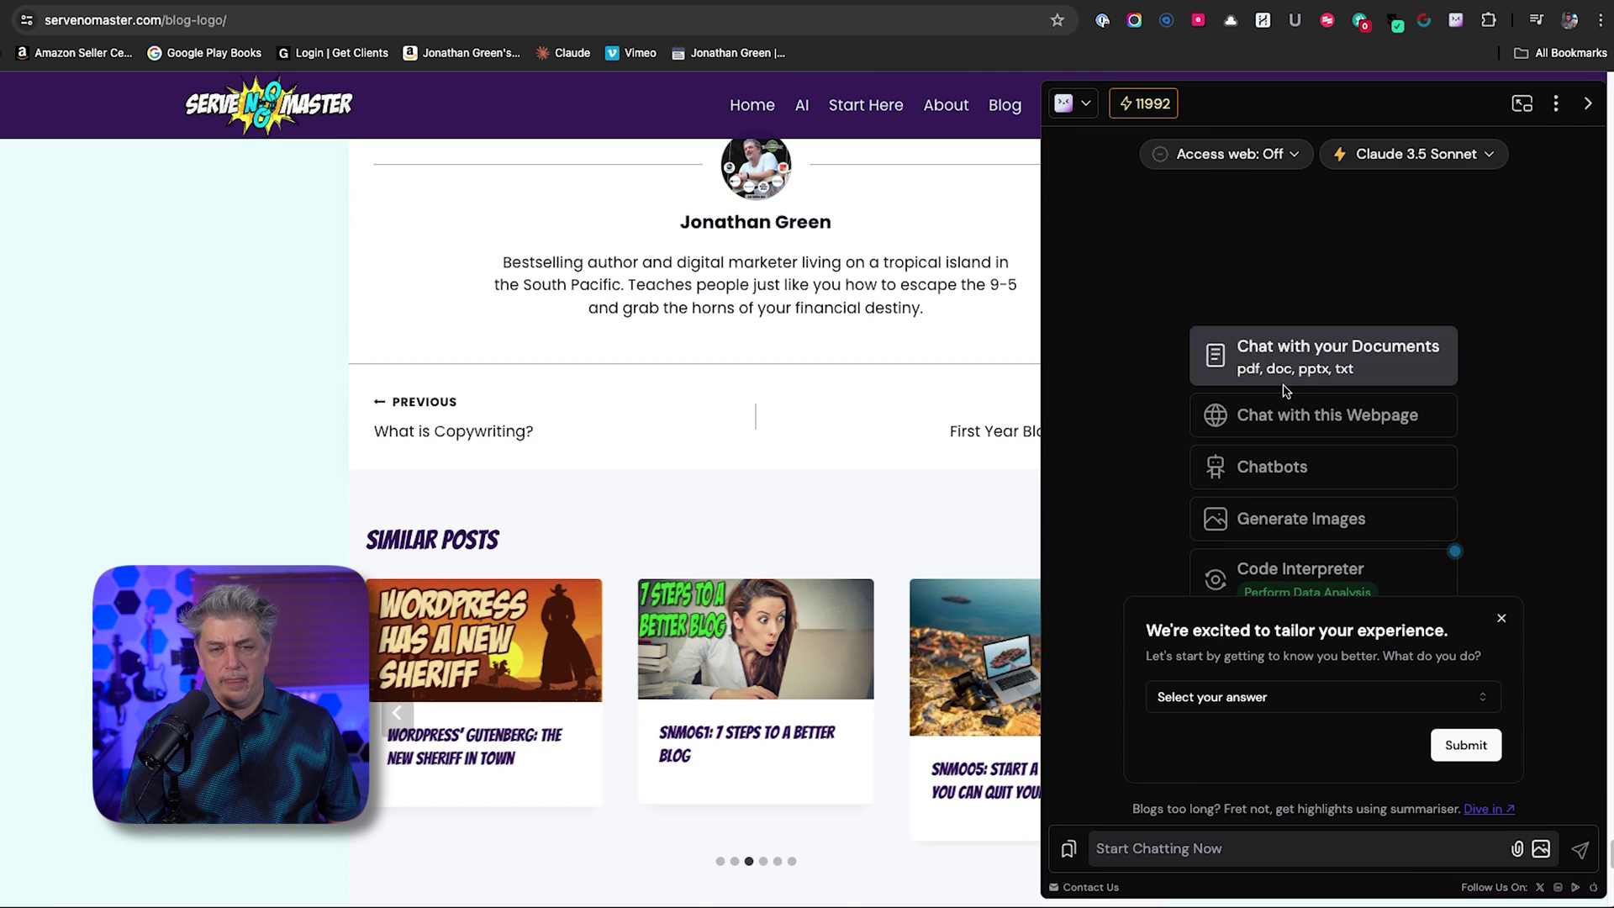
click(1293, 158)
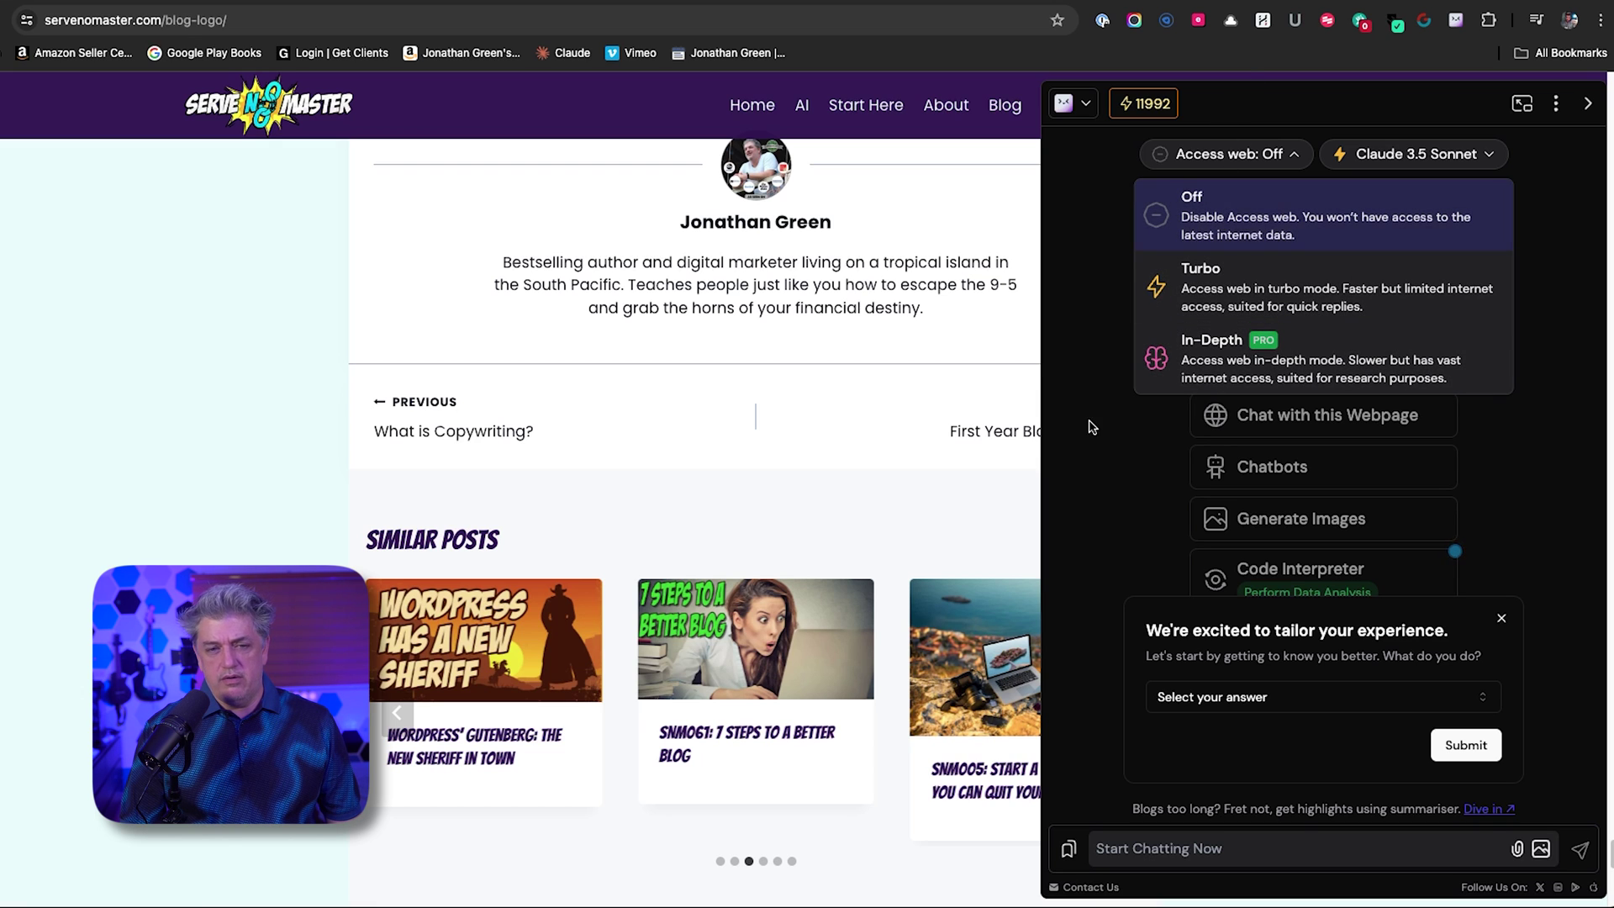
click(1343, 91)
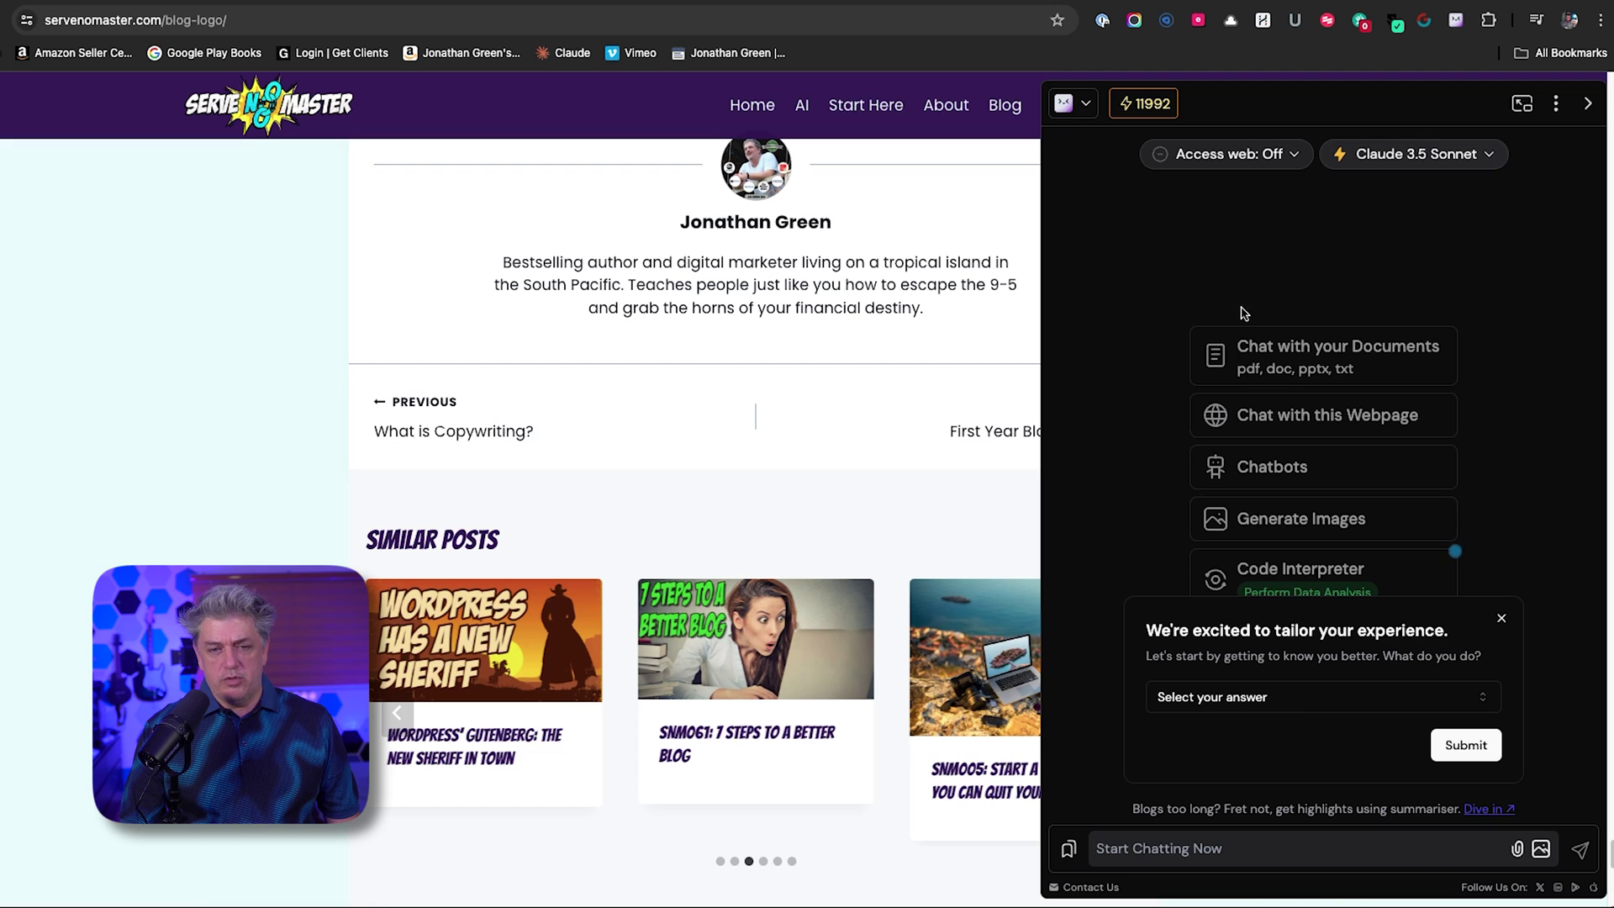
- Open the Chatbots catalogue, dismiss the tutorial video, and browse through the chatbot list
click(1295, 464)
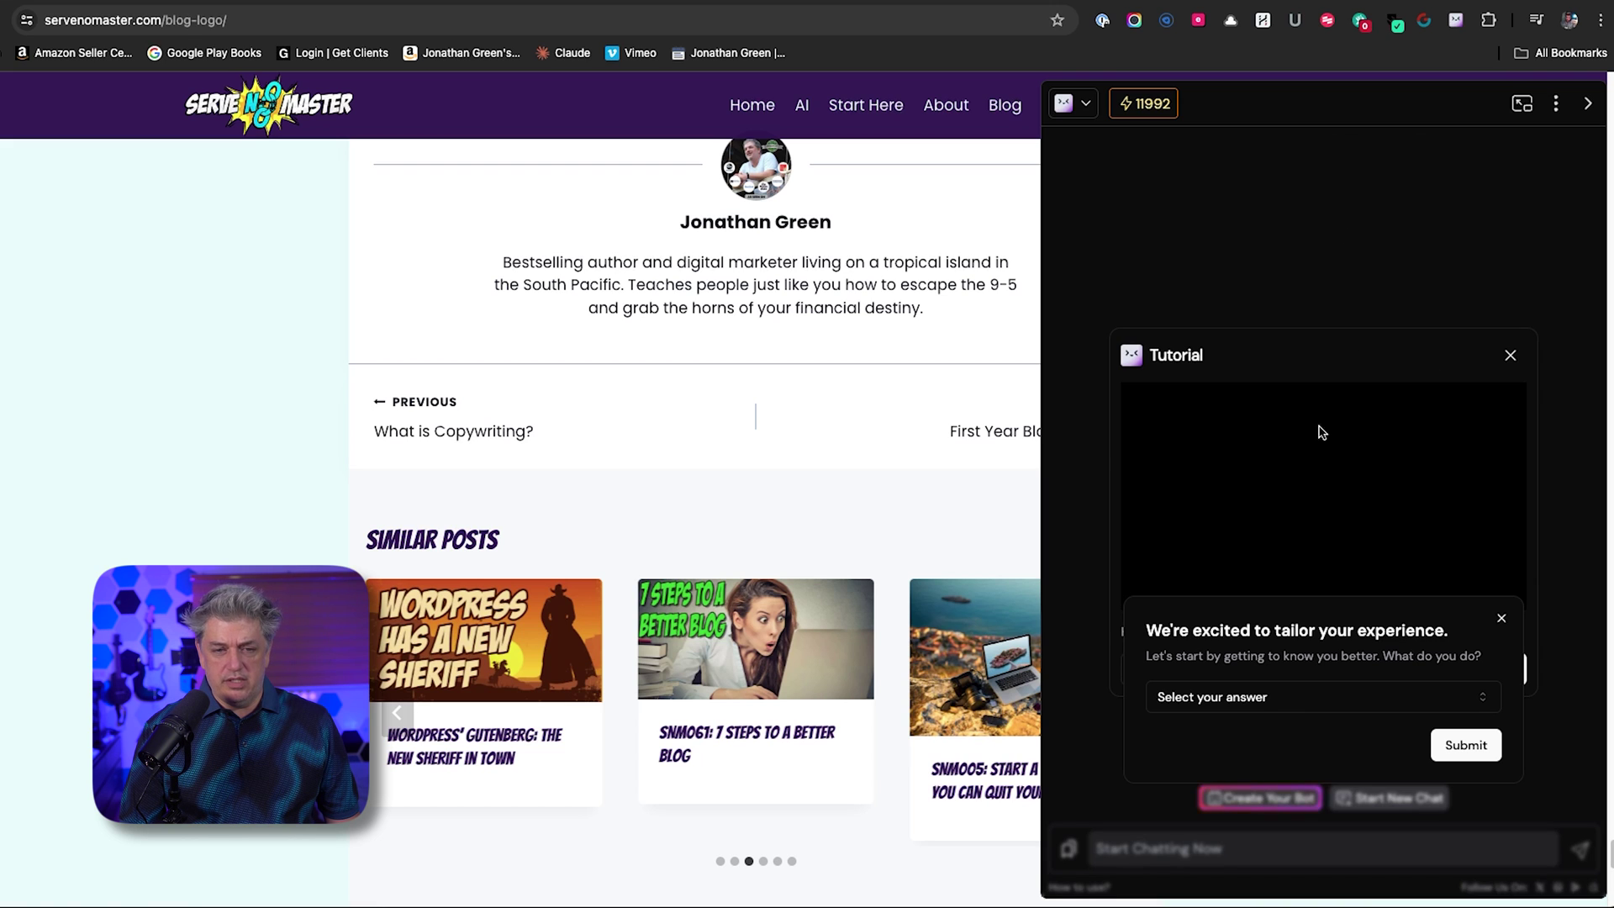
click(1511, 355)
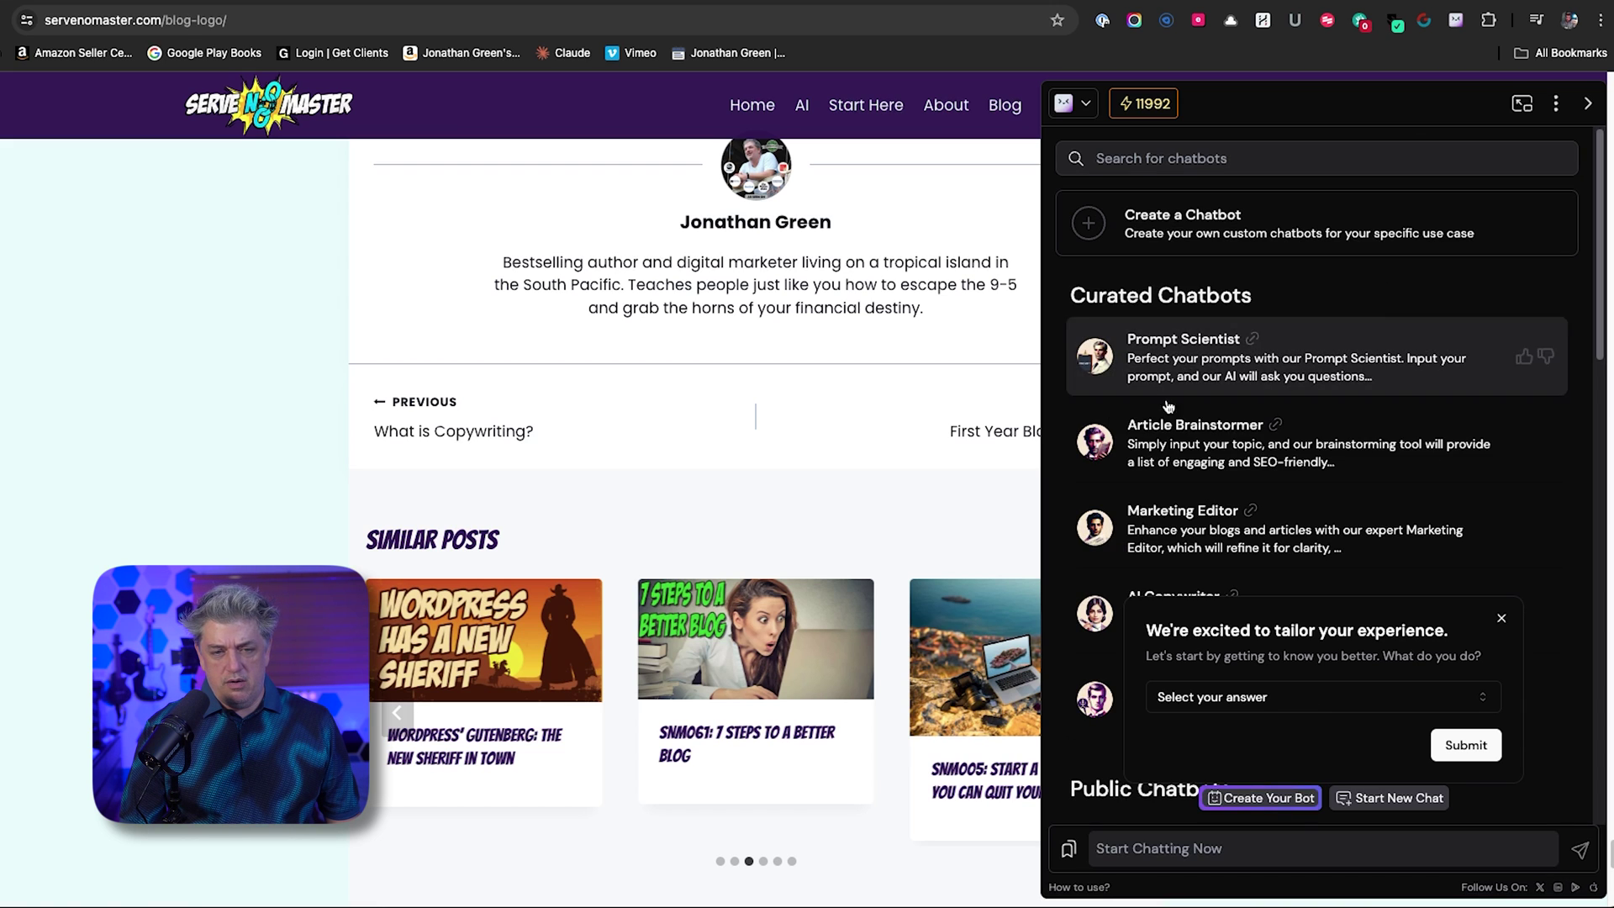
scroll(1311, 454, down, 5)
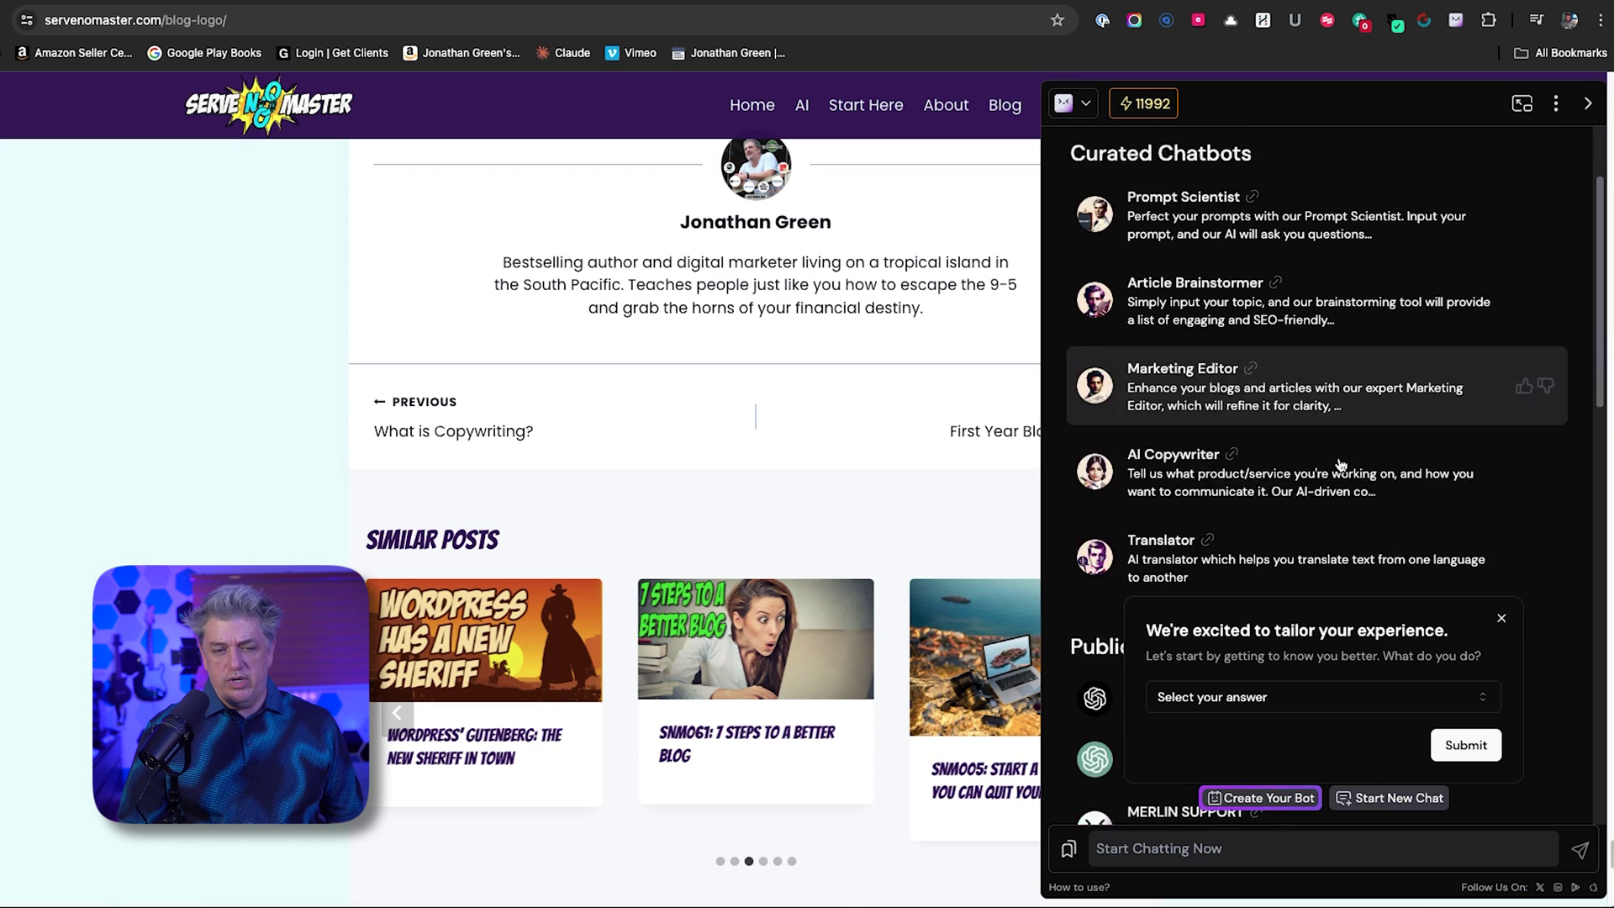
scroll(1340, 468, down, 6)
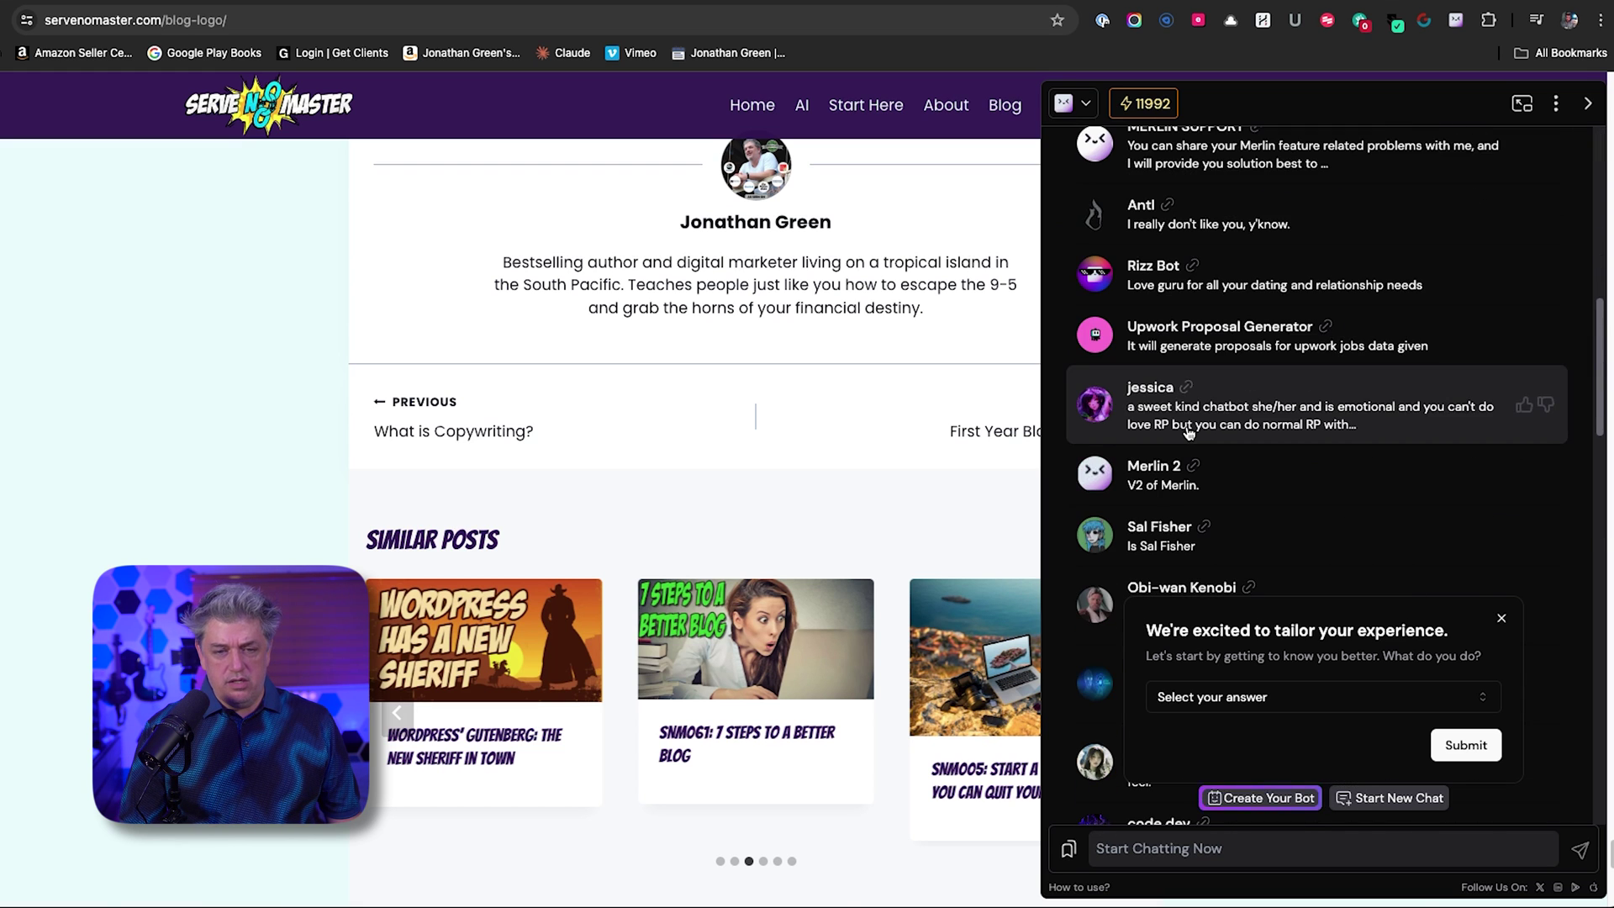
scroll(1188, 433, down, 5)
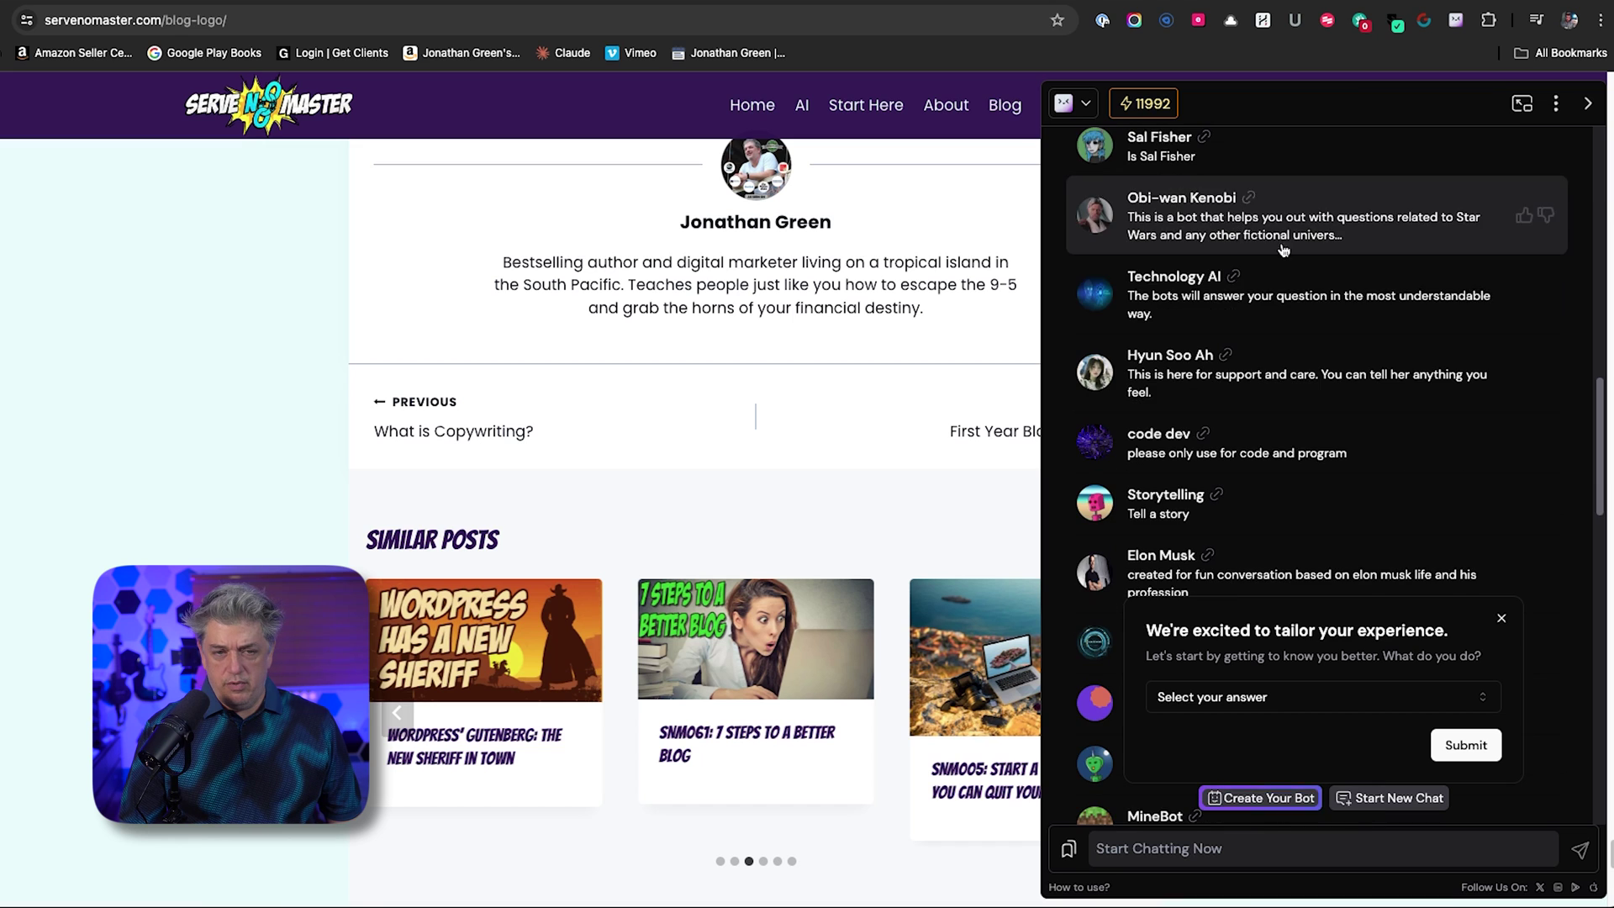
scroll(1345, 311, down, 5)
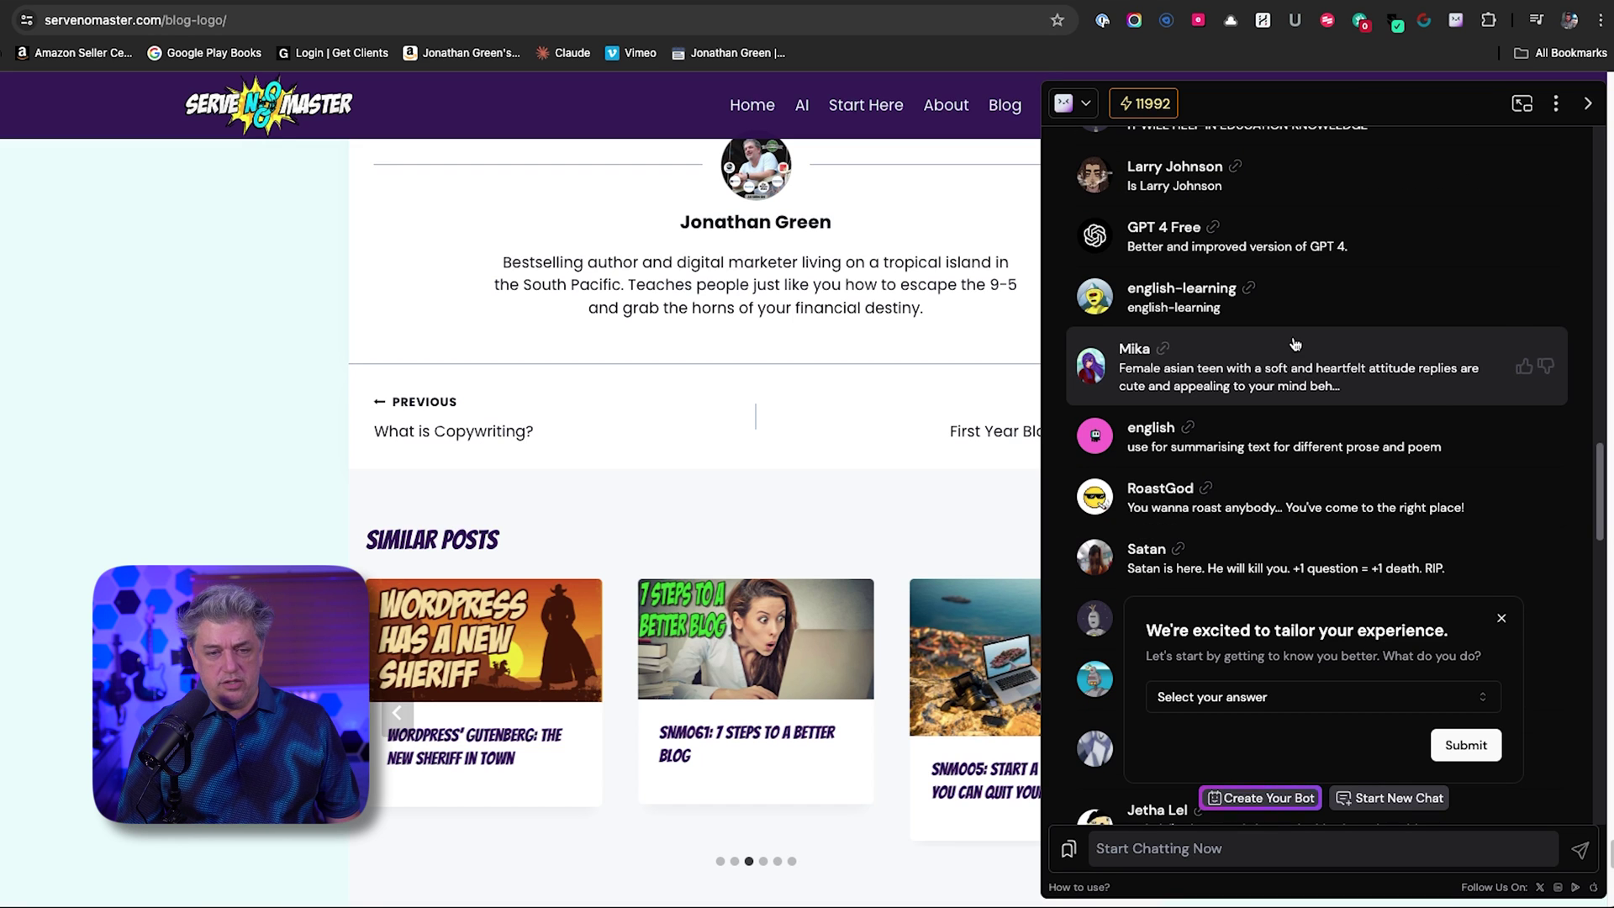
scroll(1329, 385, down, 3)
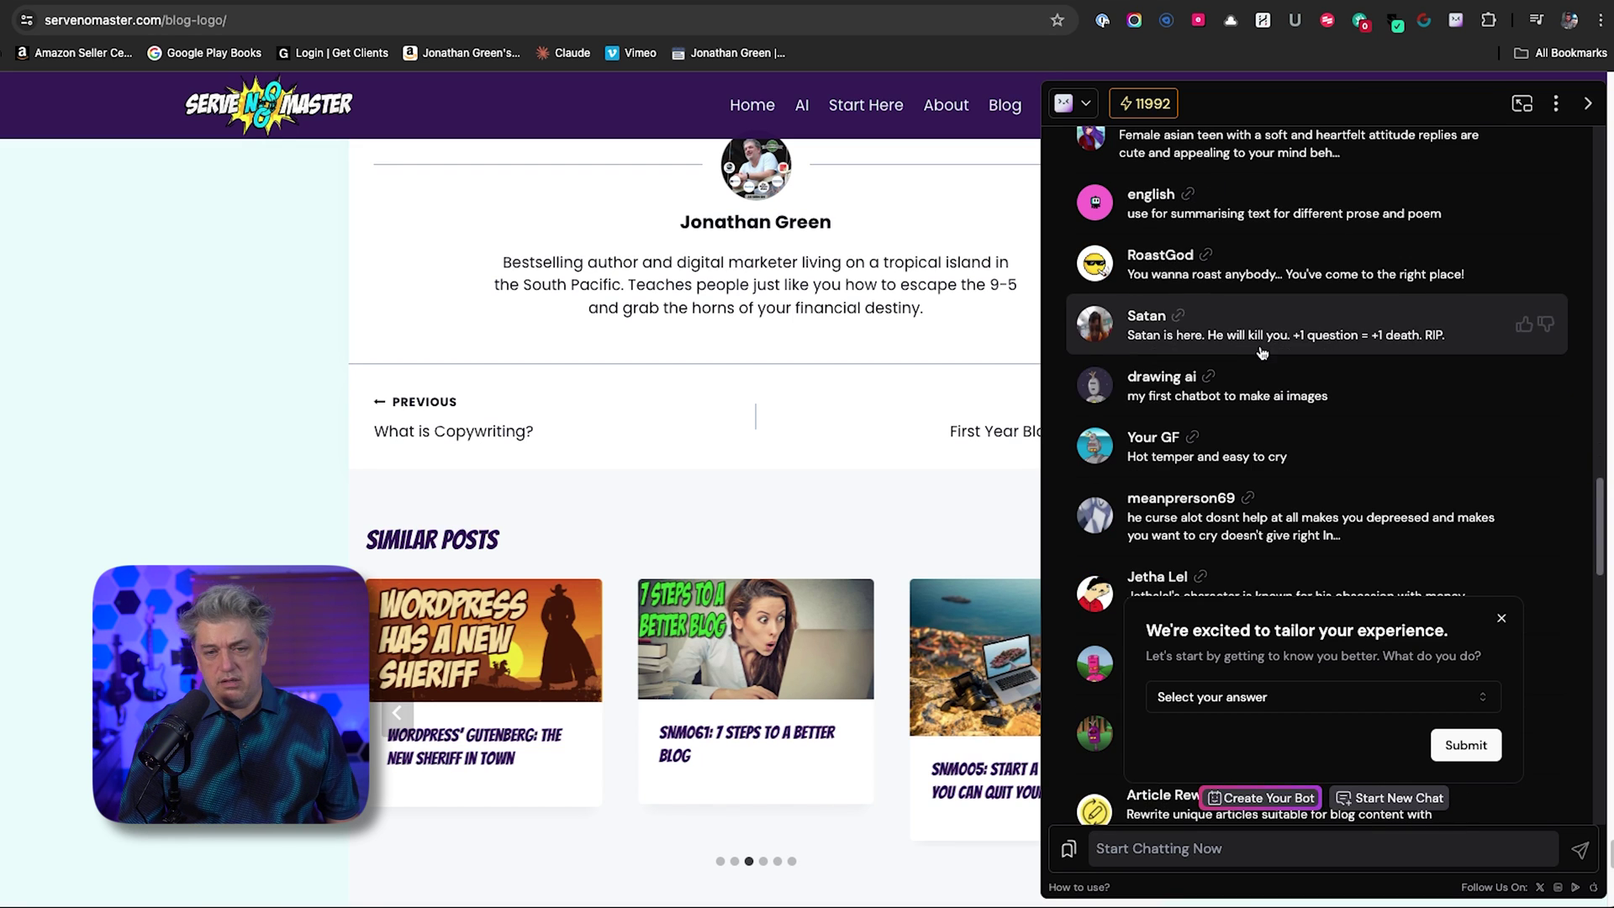
scroll(1140, 395, down, 1)
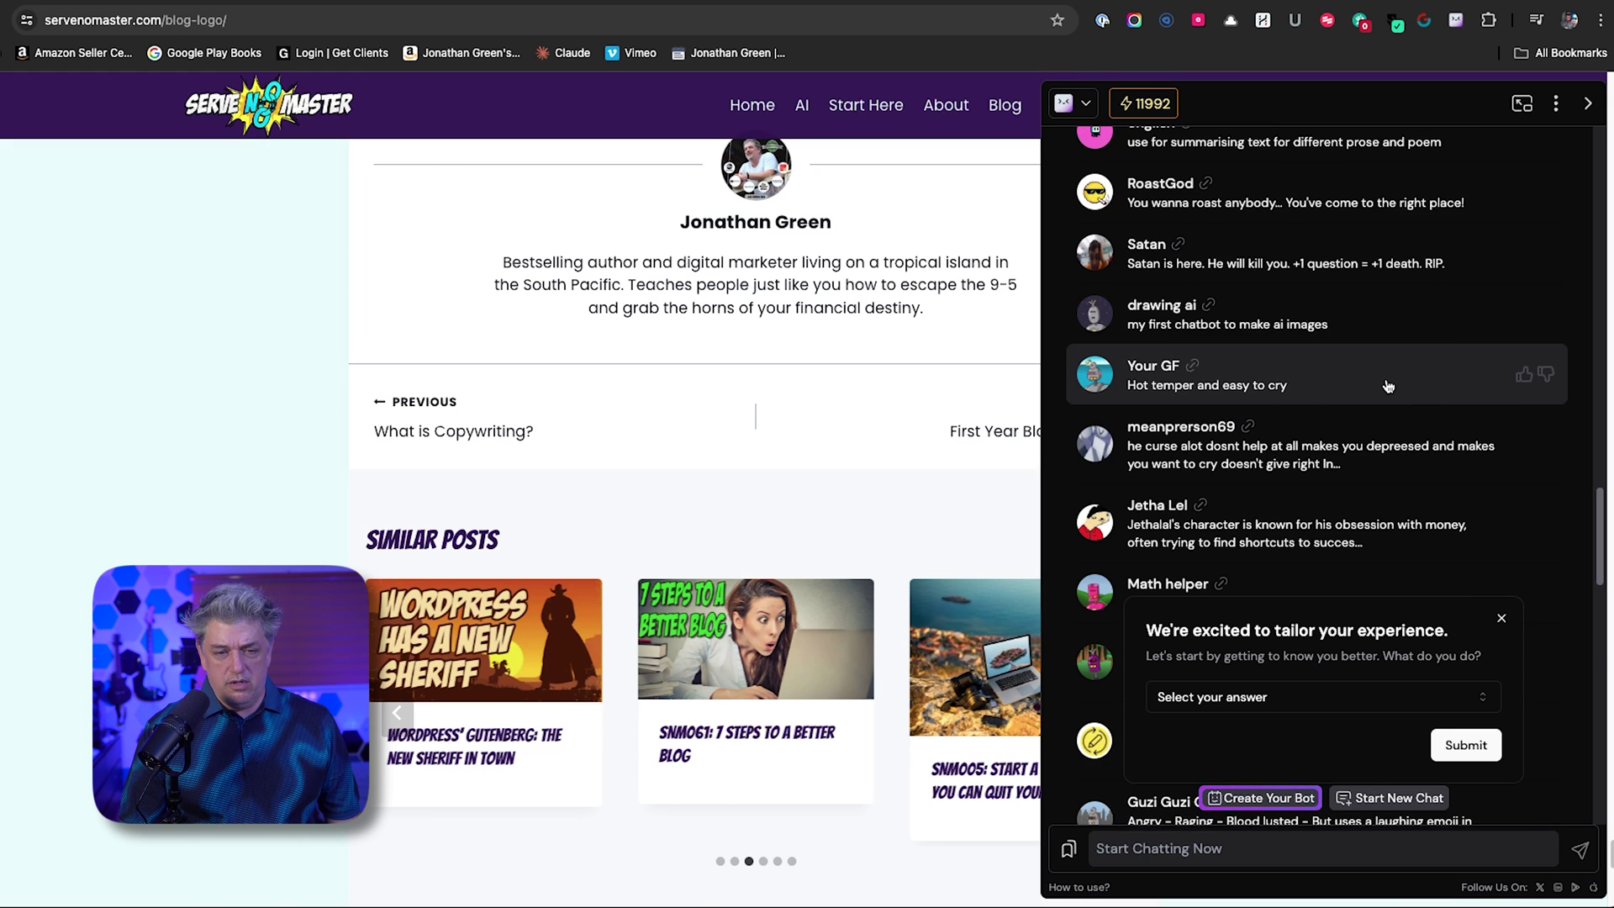
scroll(1388, 386, down, 10)
scroll(1387, 382, up, 15)
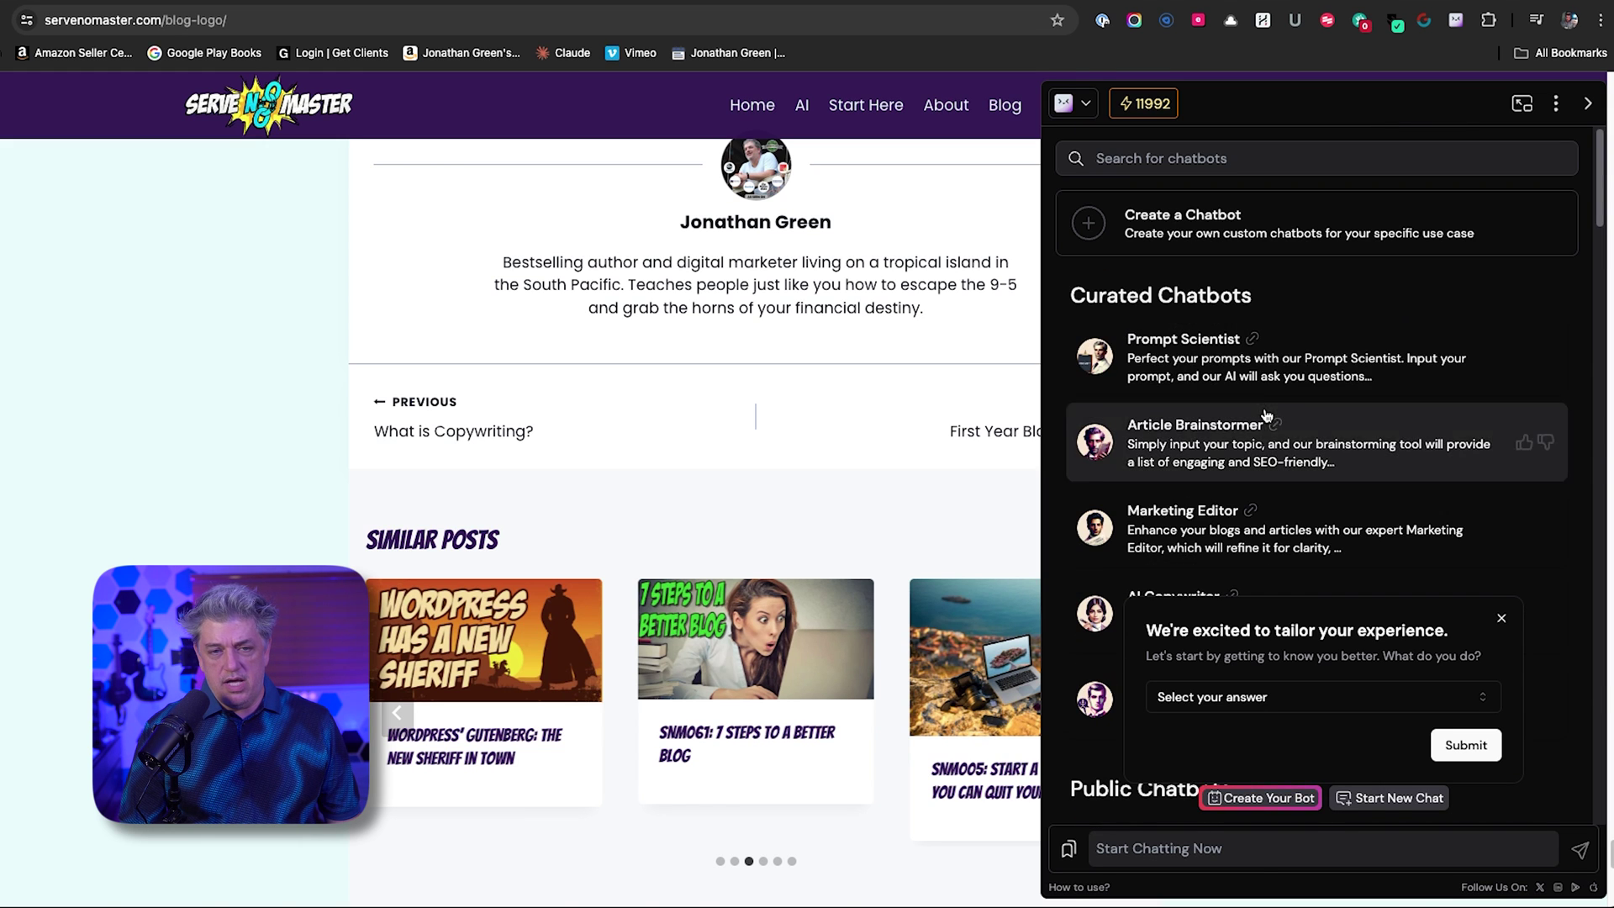
scroll(1201, 327, down, 1)
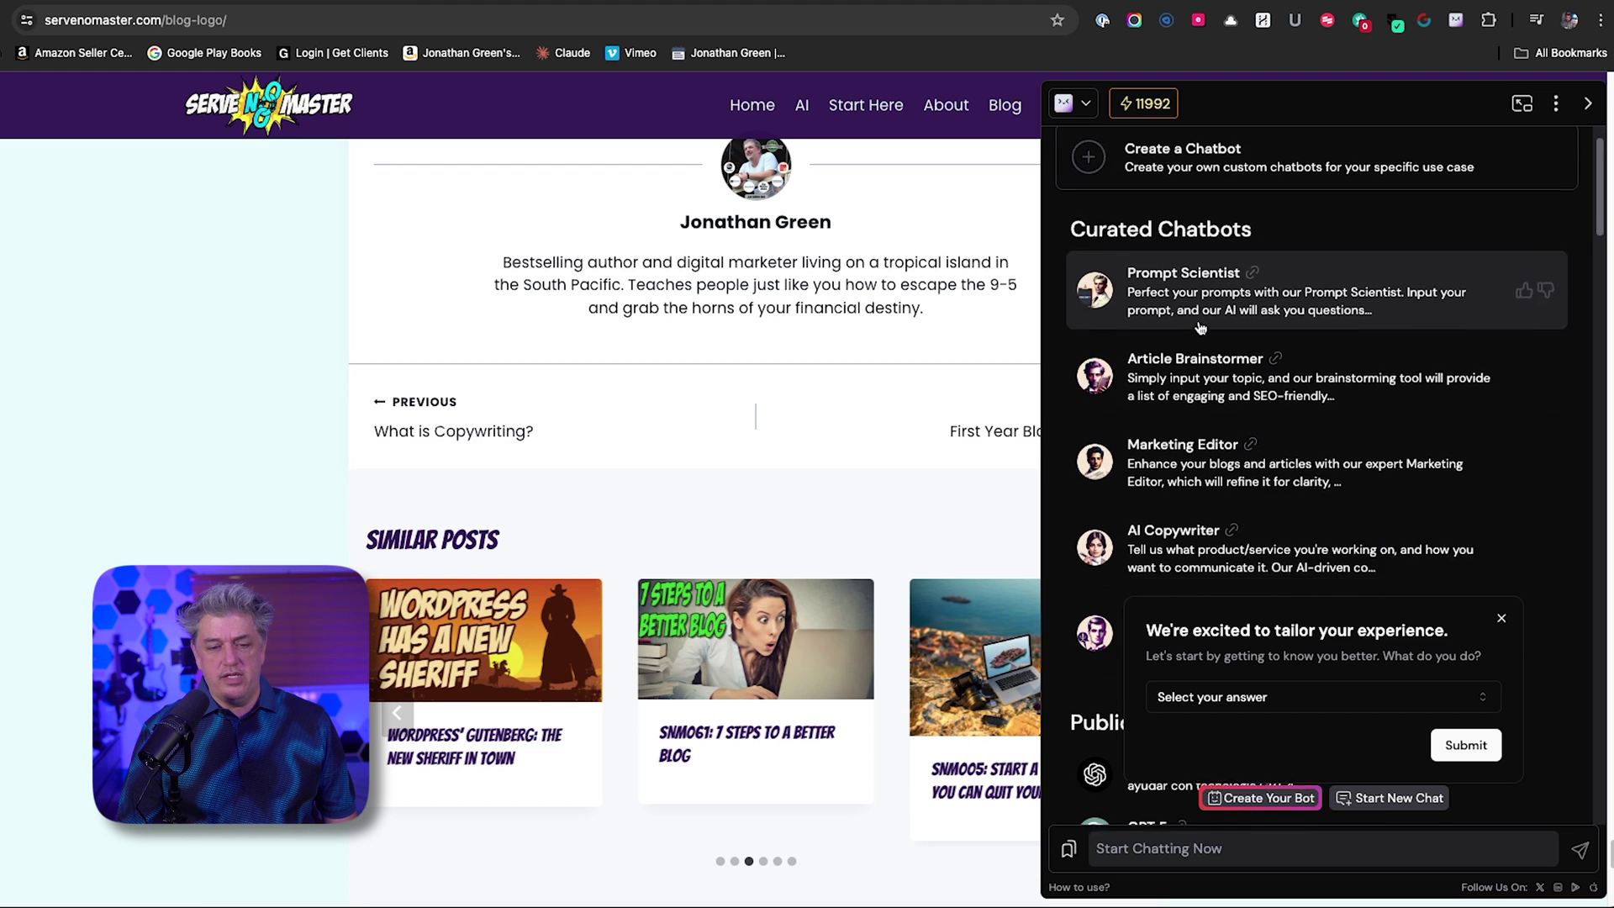
scroll(1194, 328, down, 1)
scroll(1084, 581, down, 2)
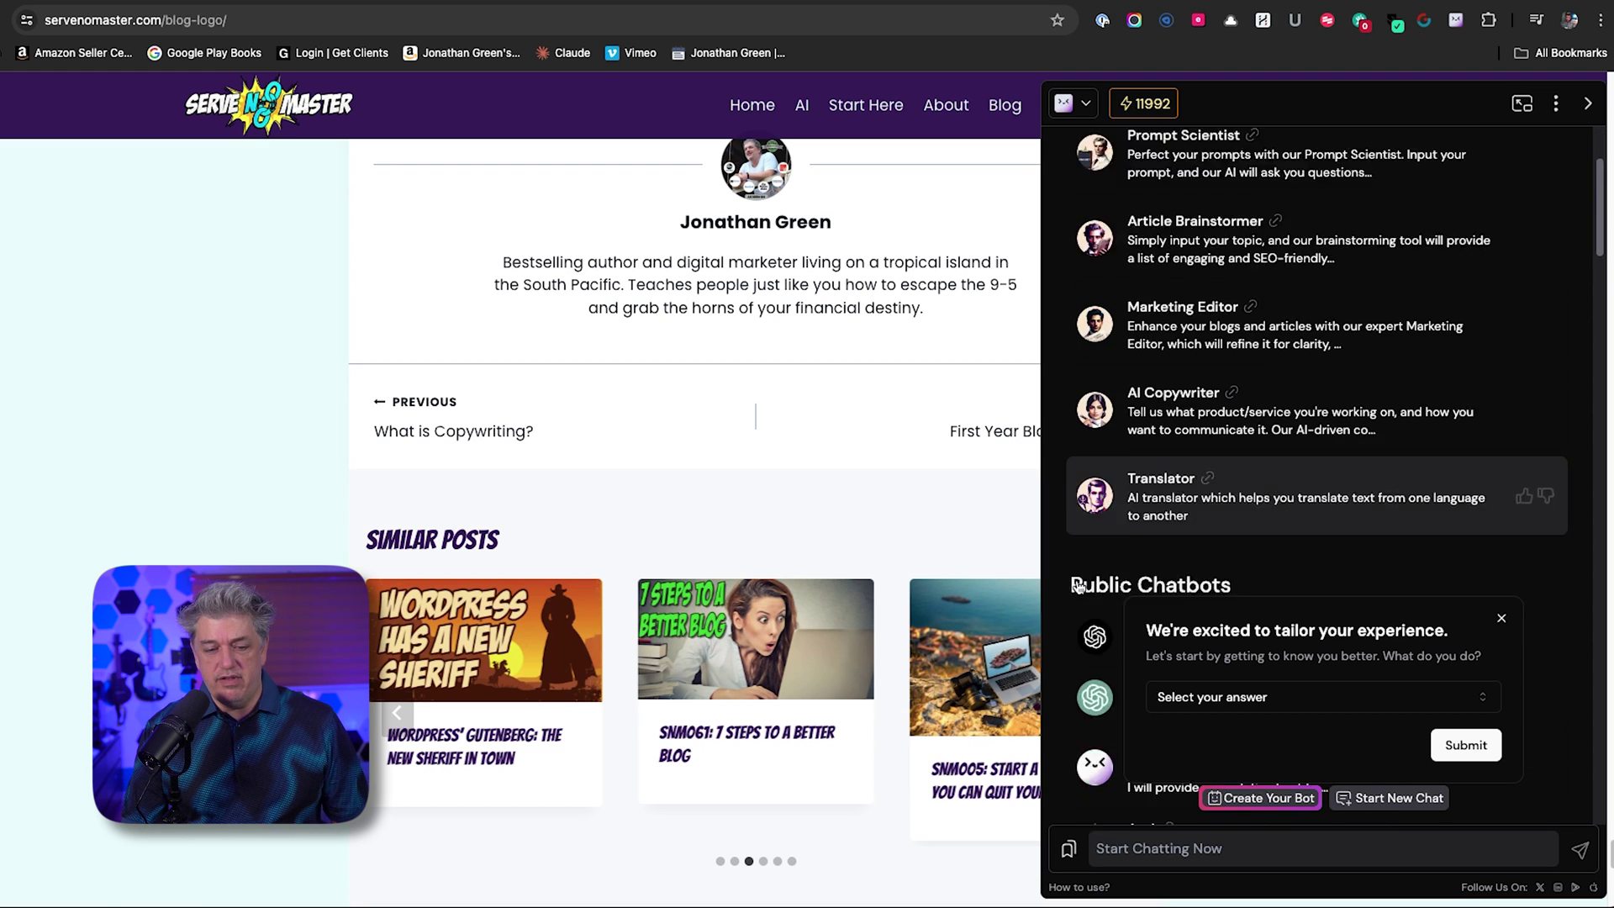
scroll(1079, 586, down, 15)
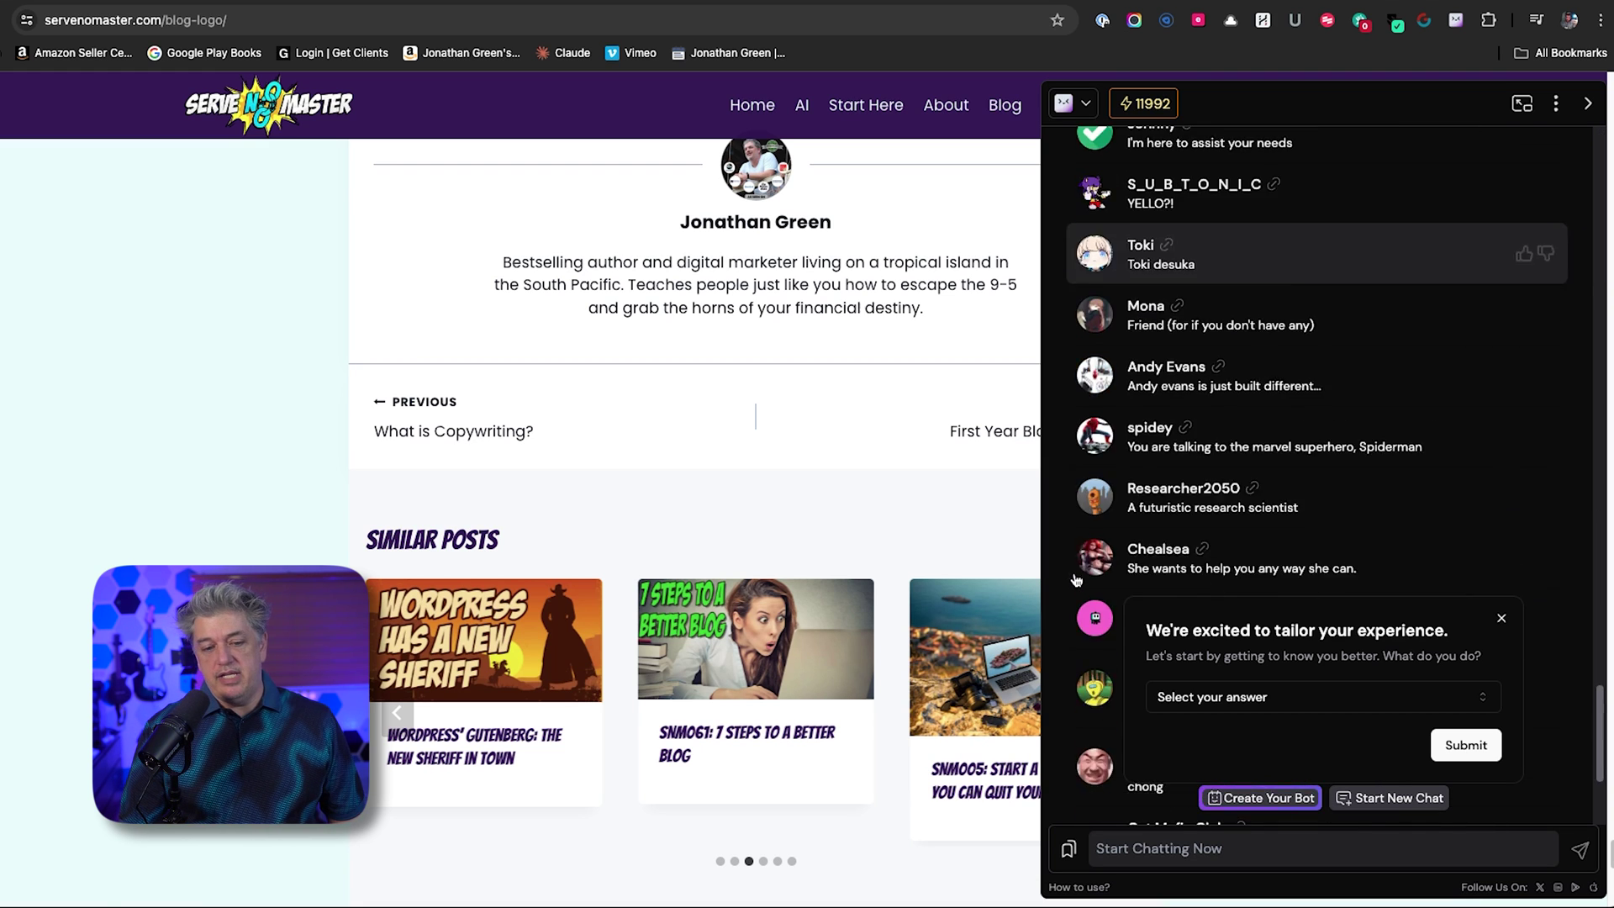
scroll(1076, 581, down, 10)
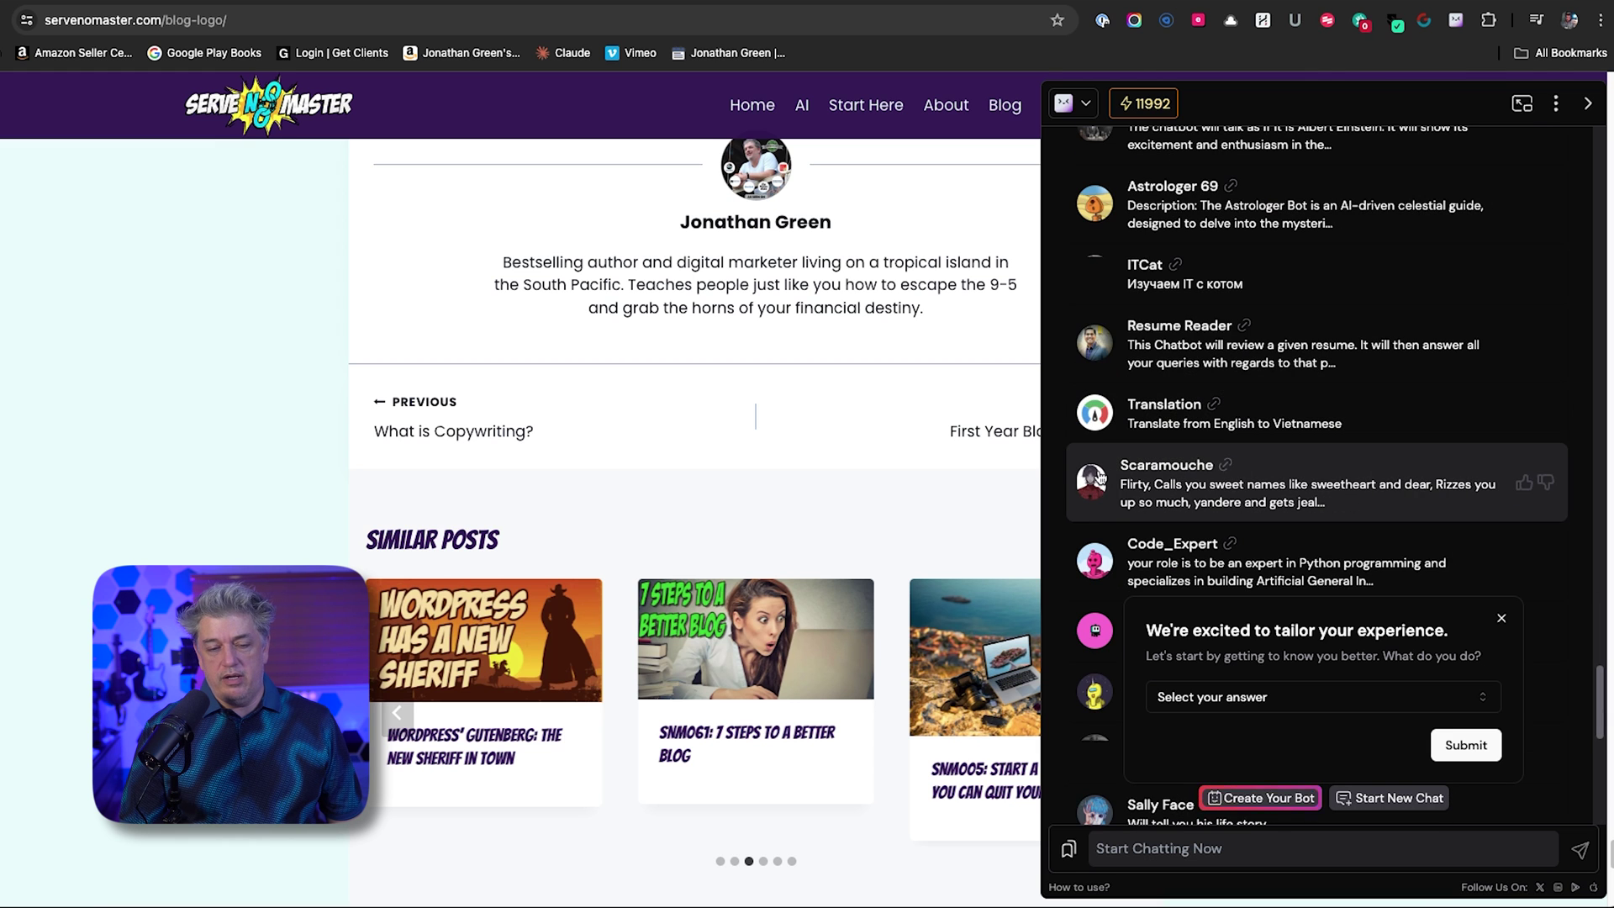
scroll(1197, 380, up, 12)
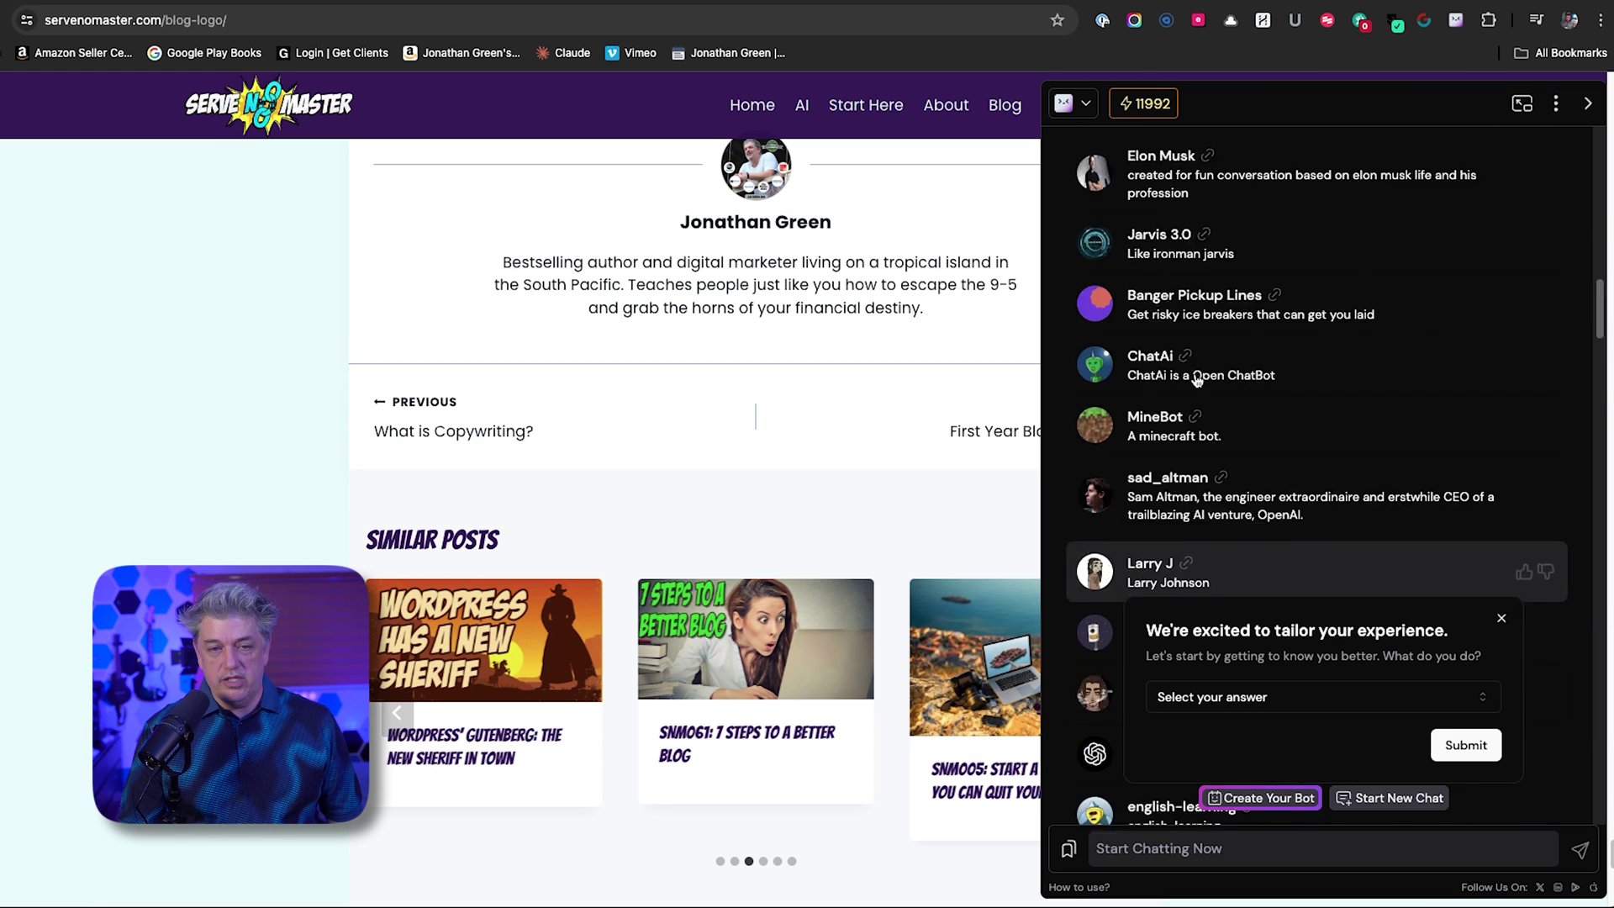
scroll(1197, 380, up, 5)
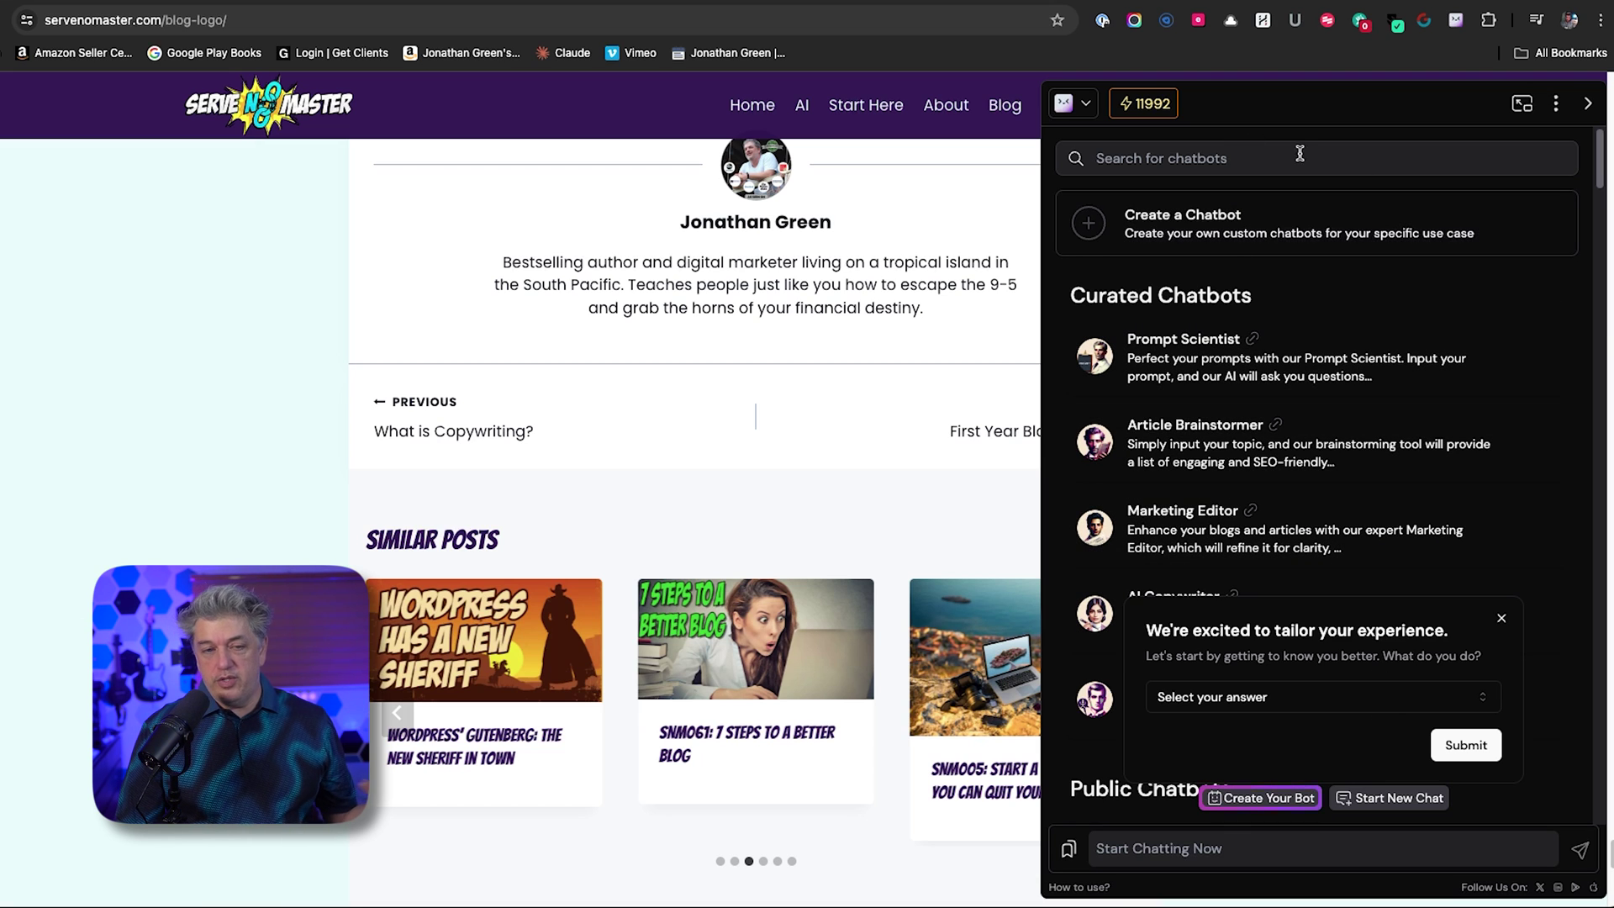
- Review the assistant persona list and the extension's three-dot options menu
click(1085, 107)
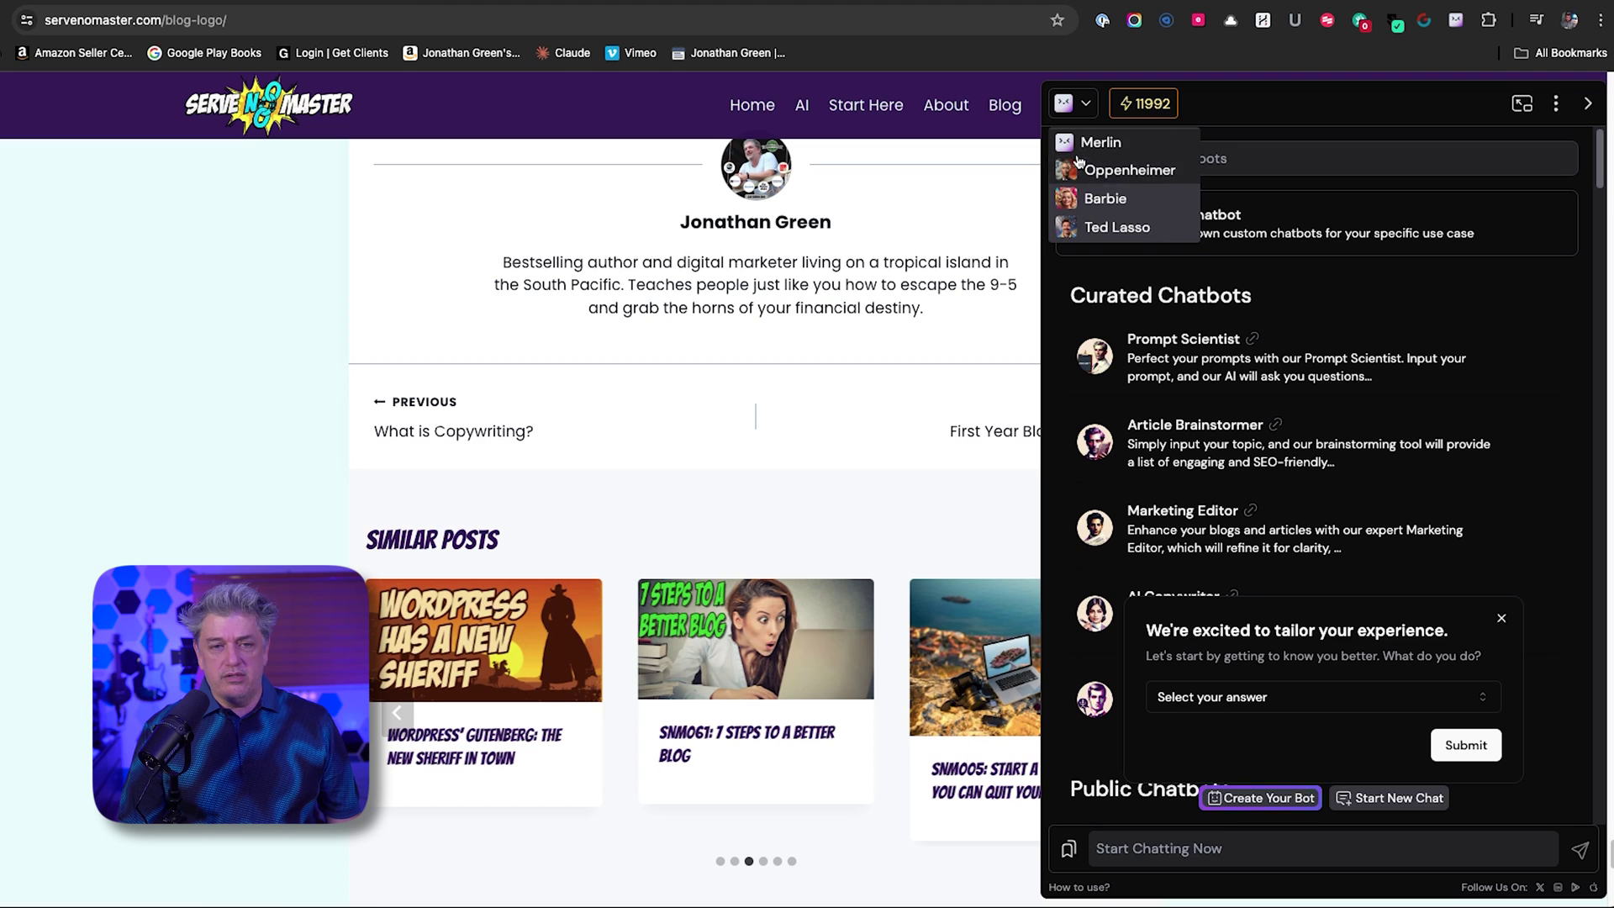
click(1556, 102)
mouse_move(1472, 276)
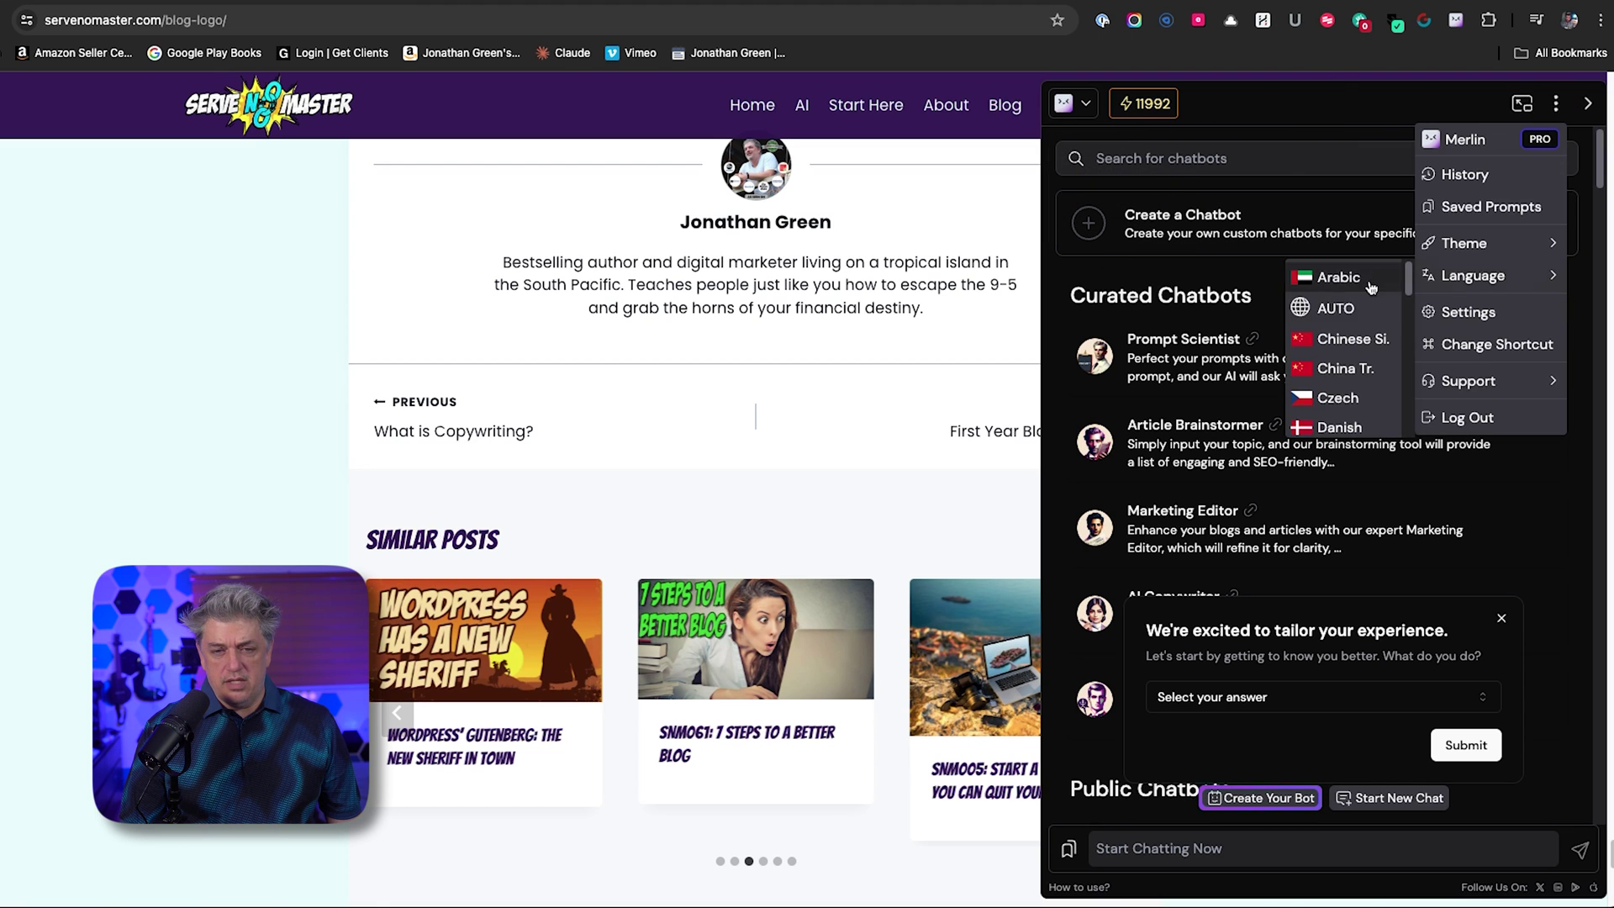
scroll(1345, 328, down, 5)
scroll(1371, 328, down, 5)
scroll(1371, 328, up, 10)
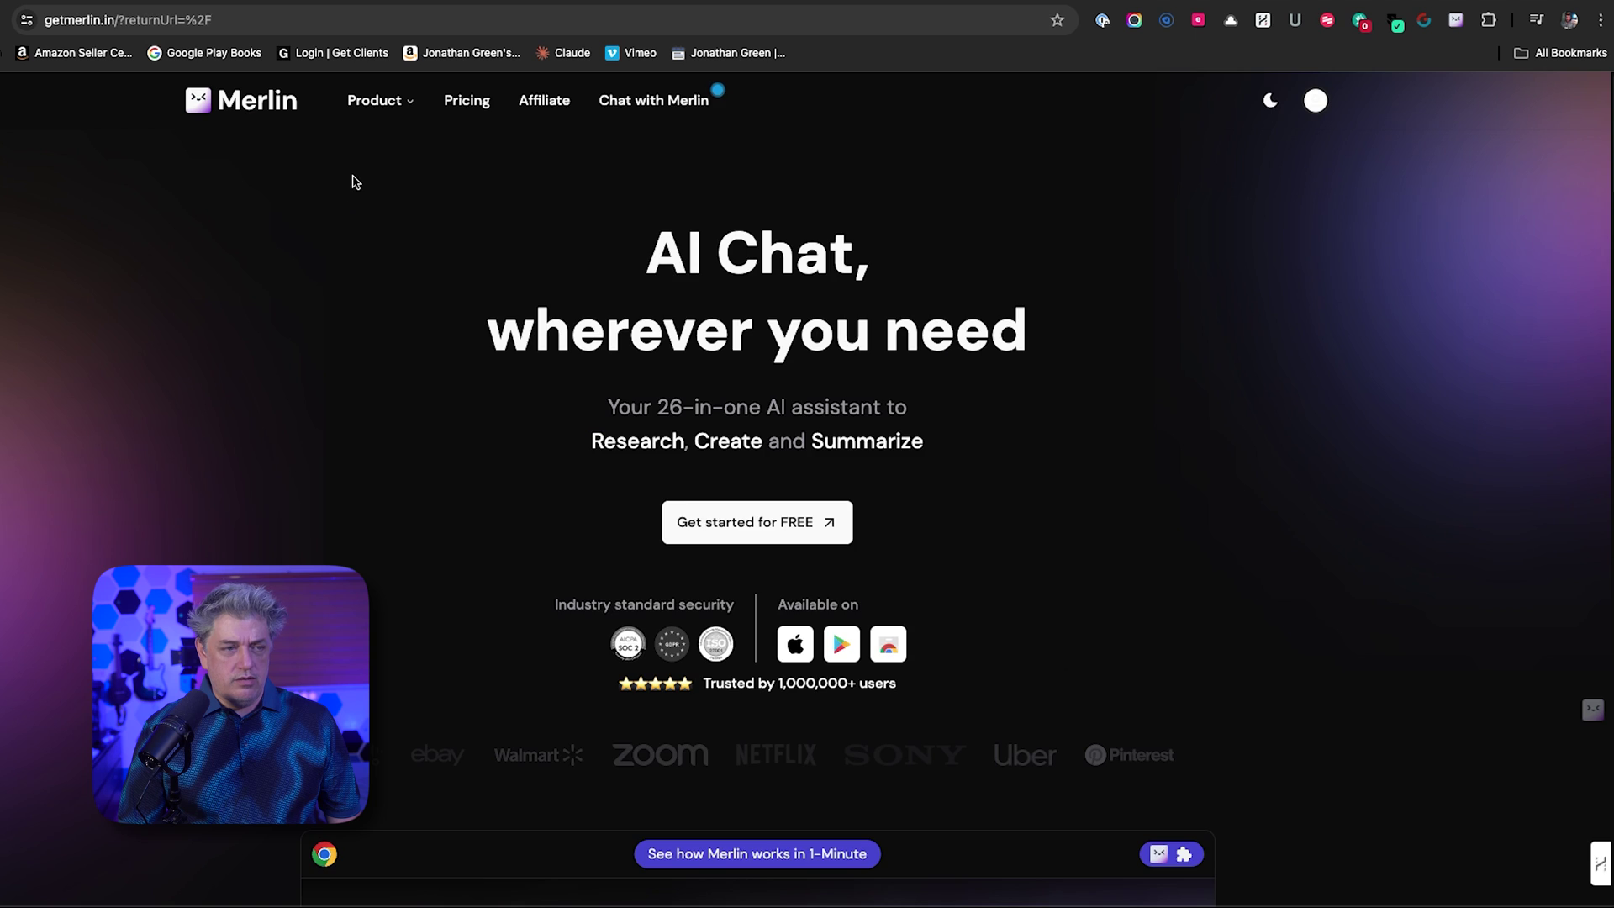
scroll(184, 364, down, 15)
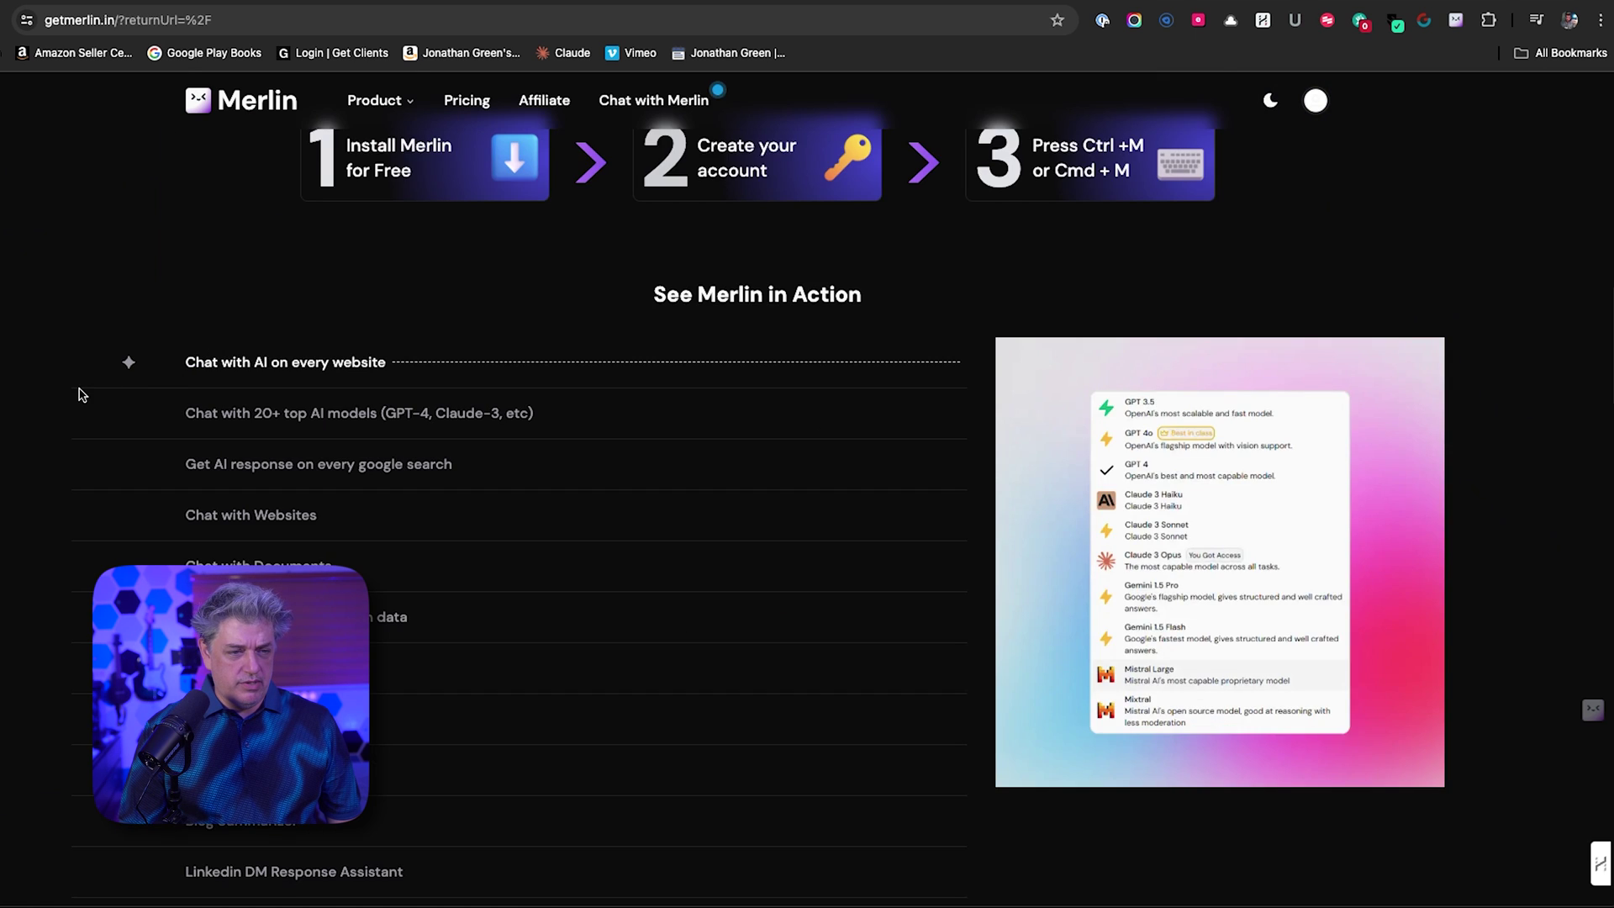
- Generate an SDXL0.9 image from the prompt 'a robot dog jumping over a lion'
scroll(79, 396, up, 6)
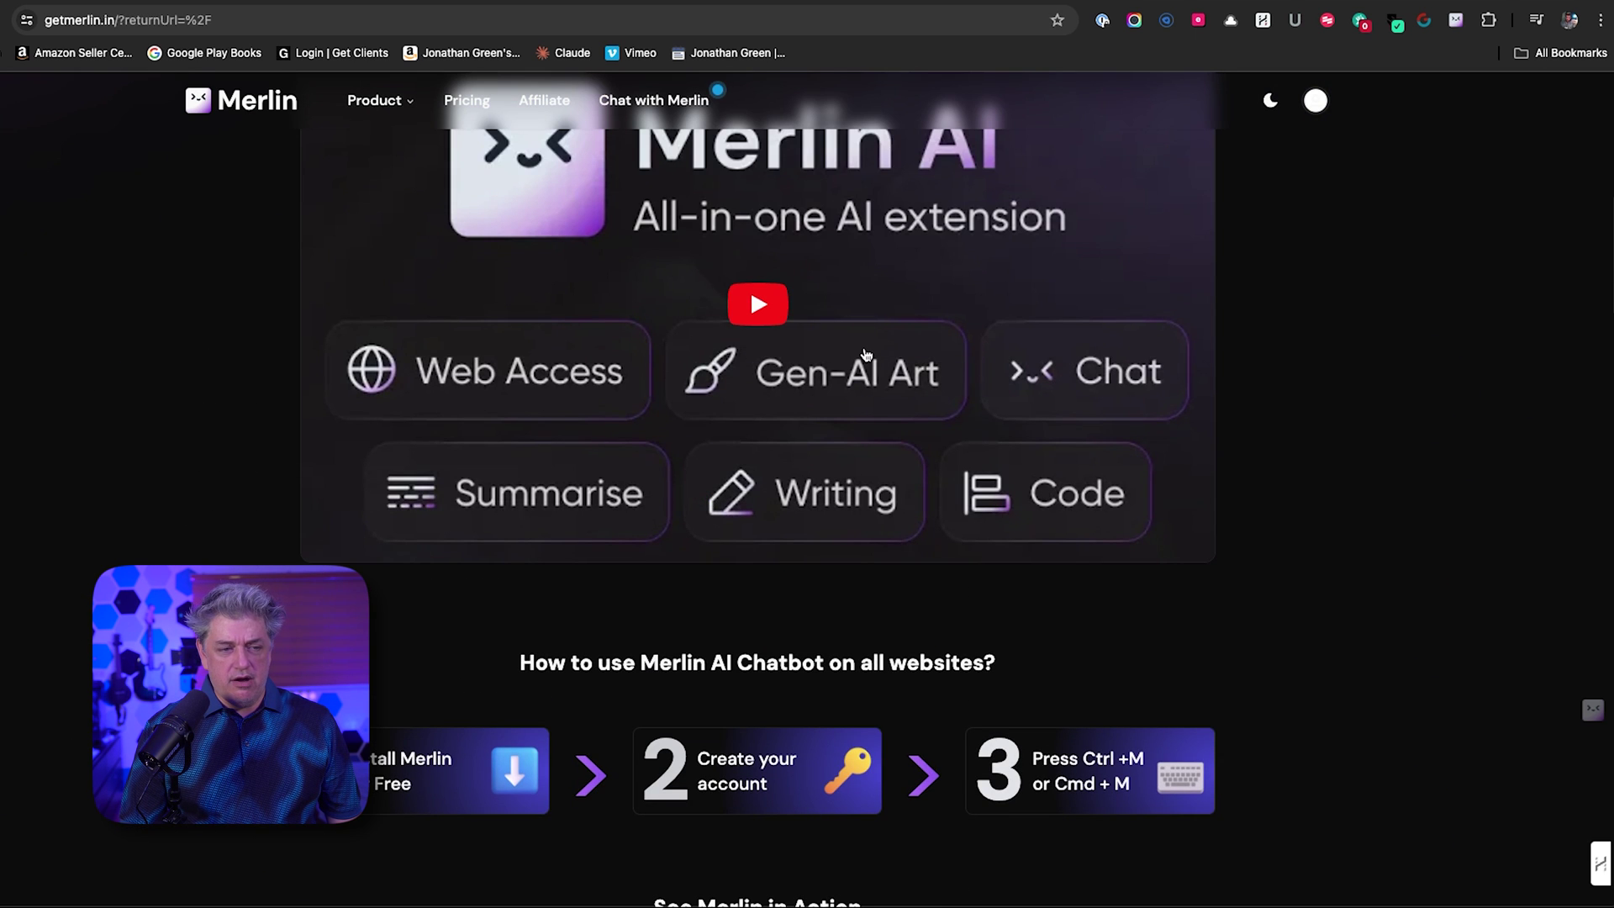
key(super+m)
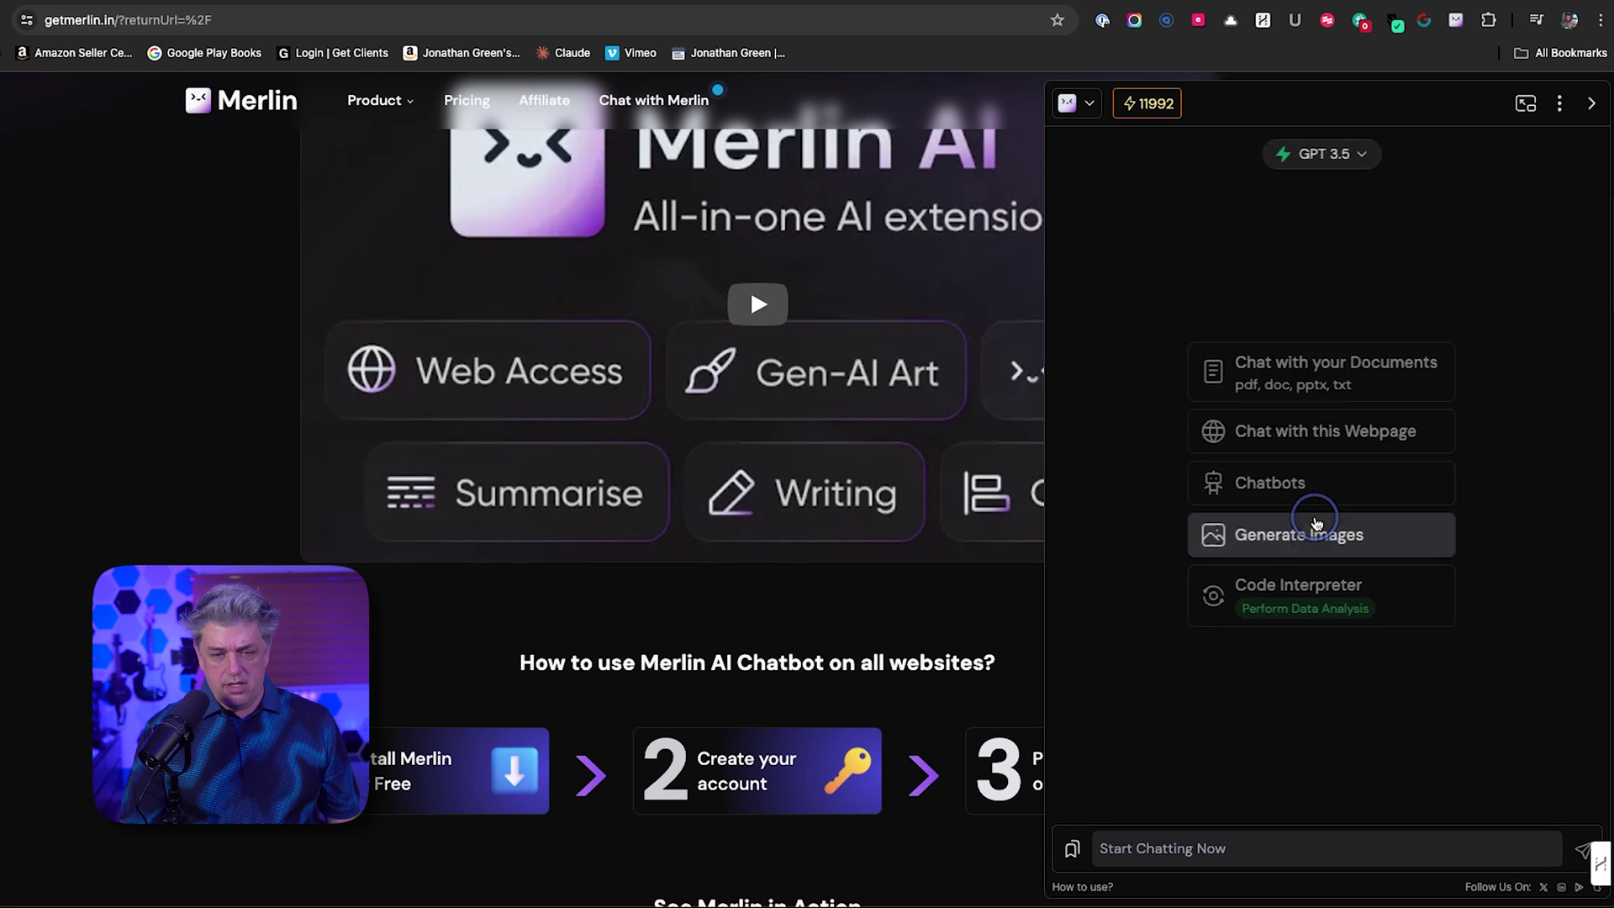
click(1317, 521)
text(a robot dog jumping over a lion)
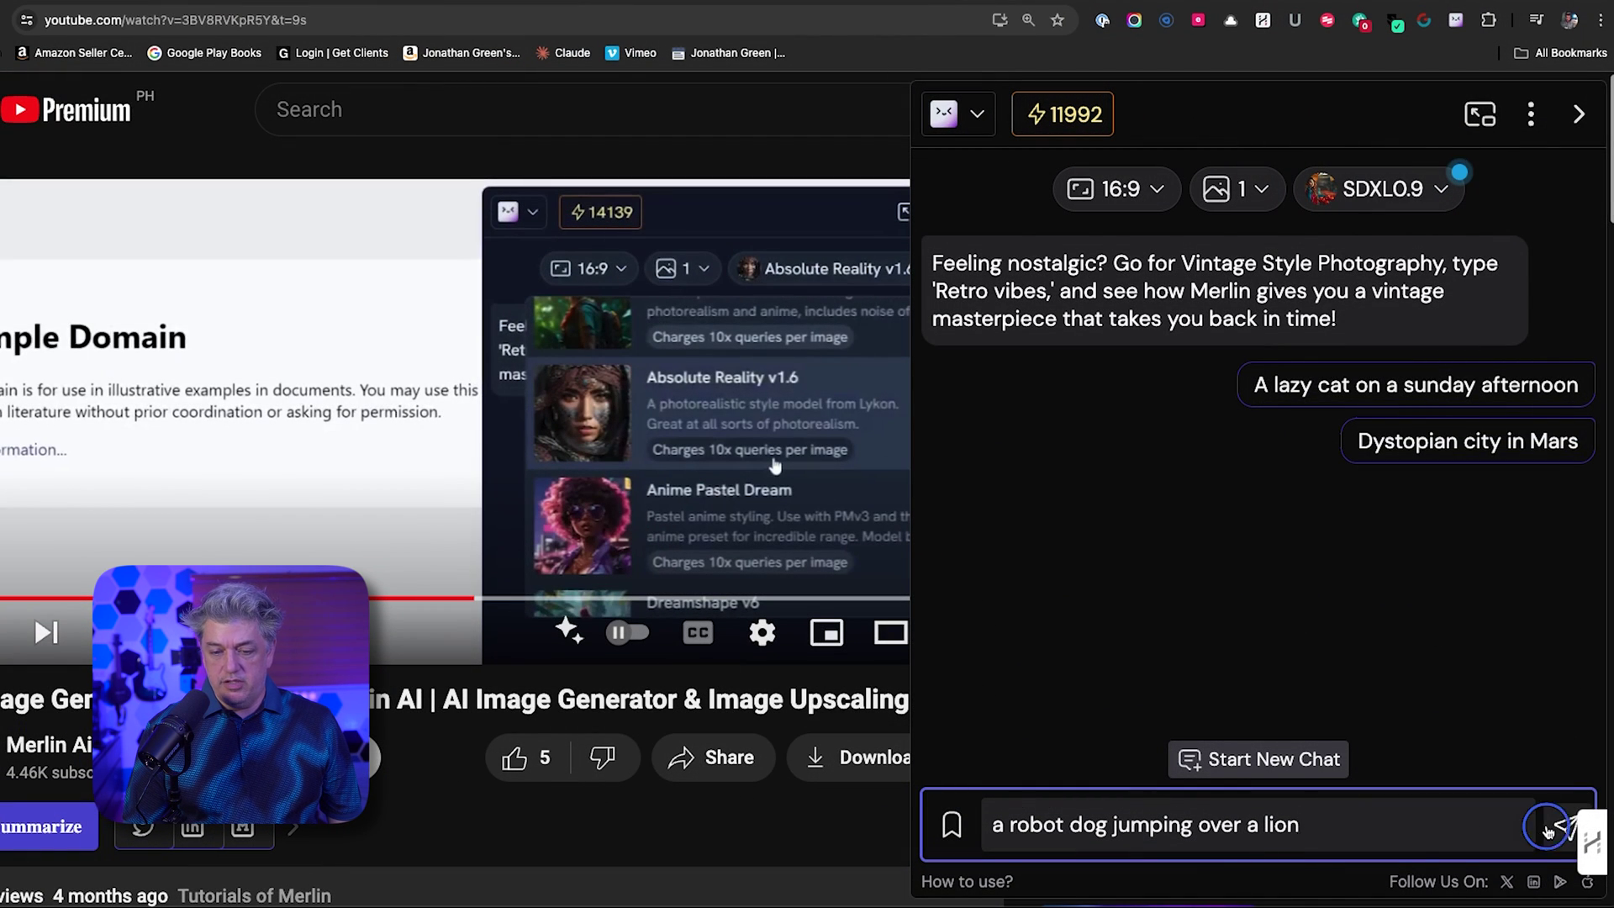
click(1564, 828)
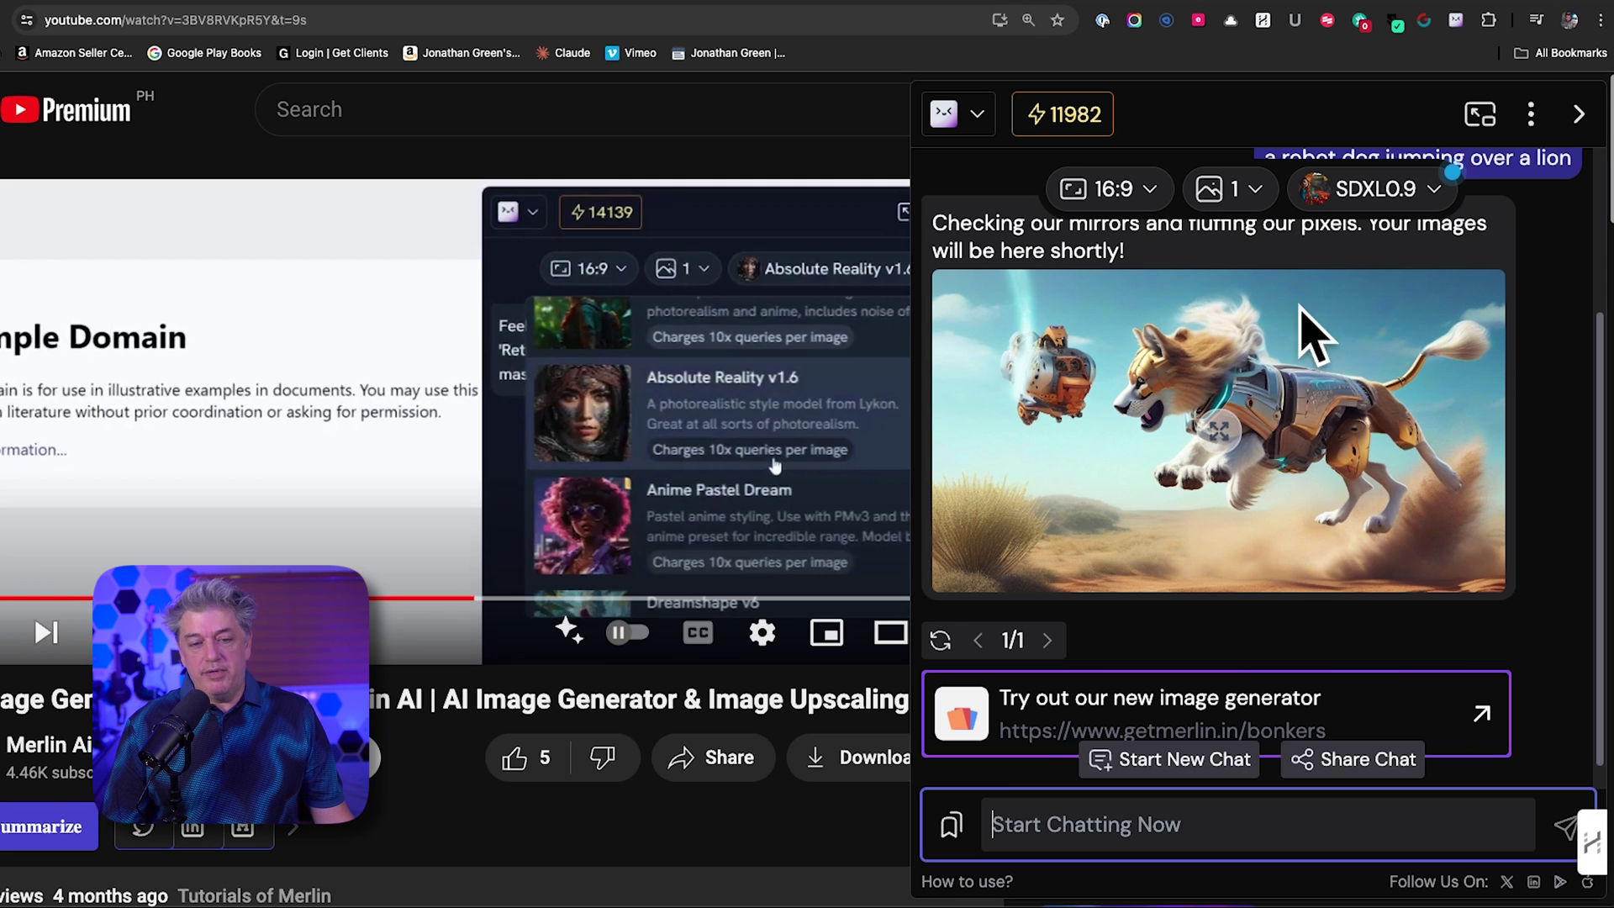
click(1427, 196)
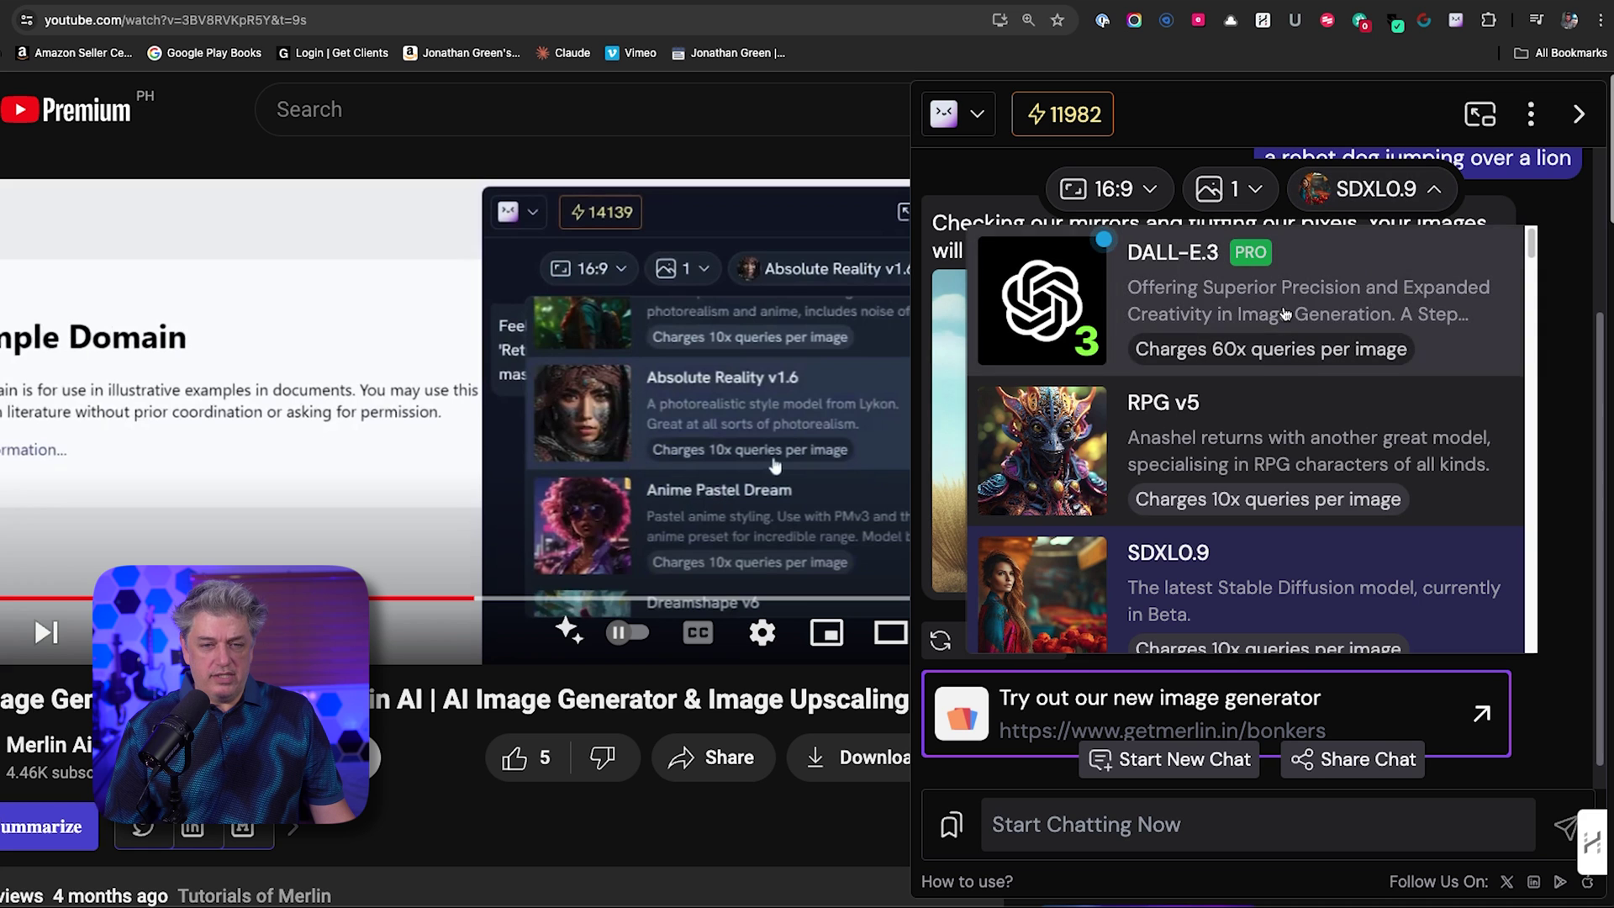
- Pick Dreamshape v7 from the image model list, ready for a new prompt
scroll(1406, 503, down, 4)
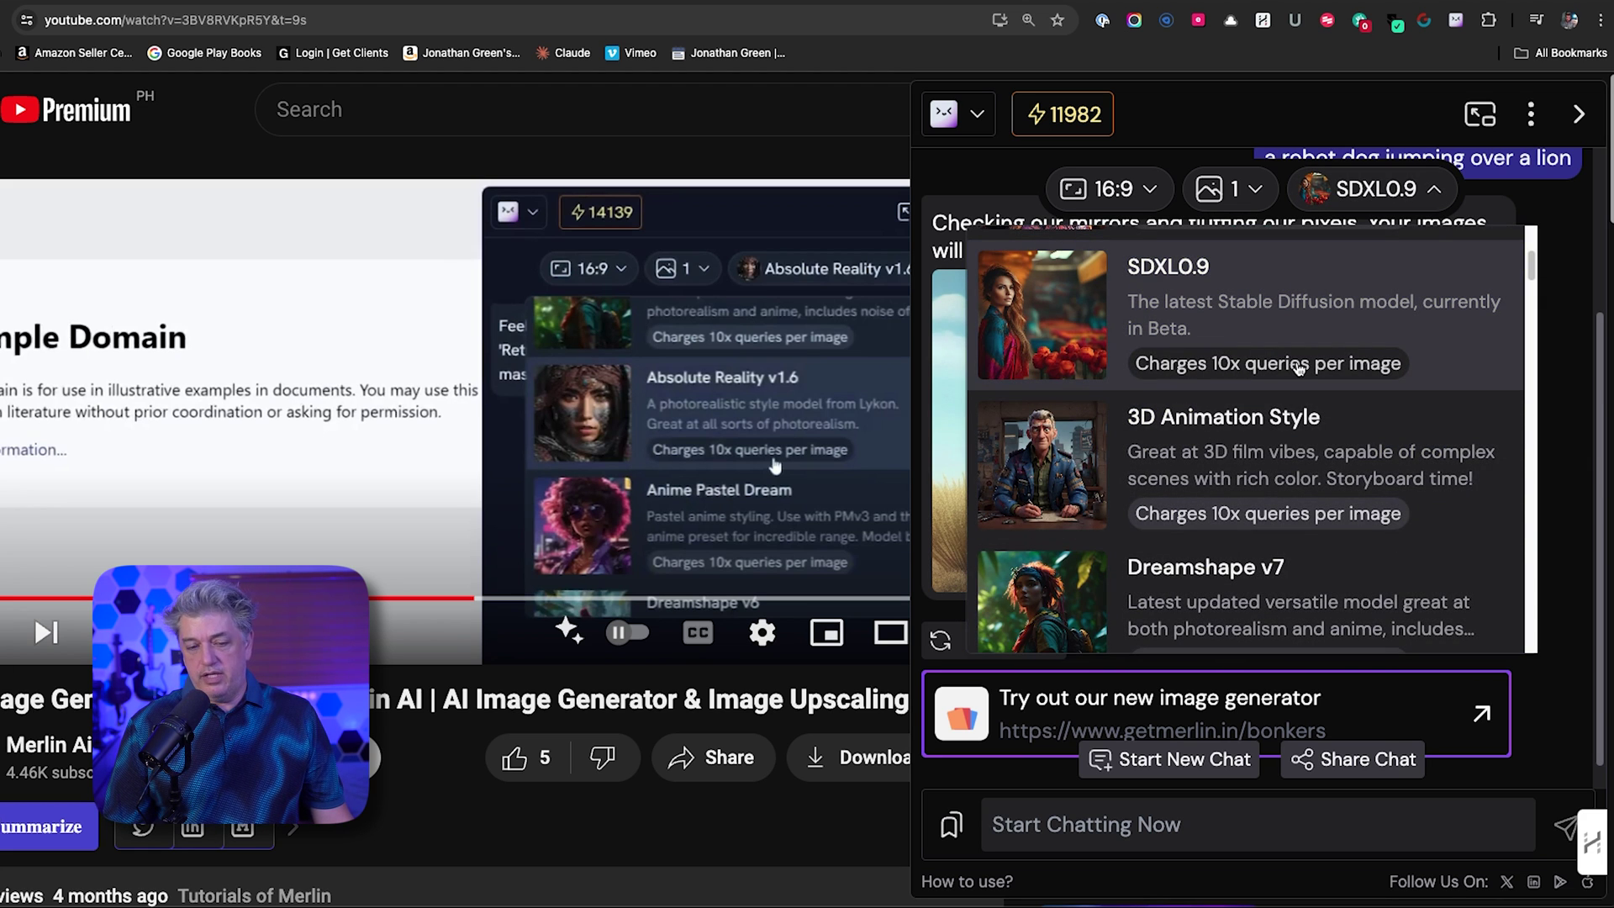
scroll(1308, 421, down, 3)
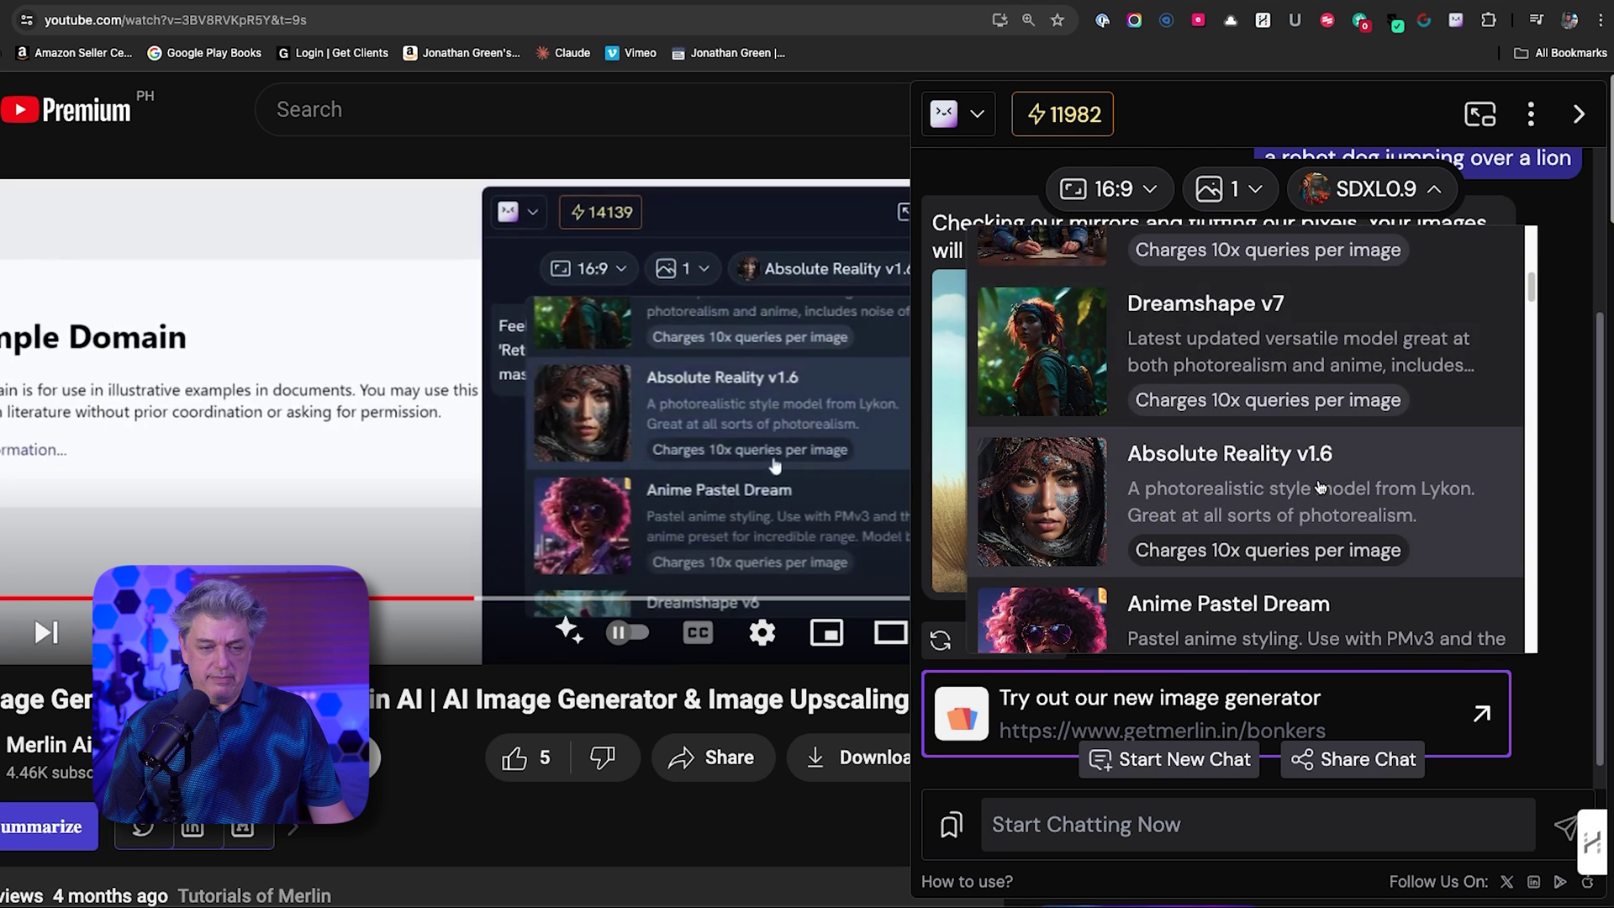
scroll(1400, 340, down, 4)
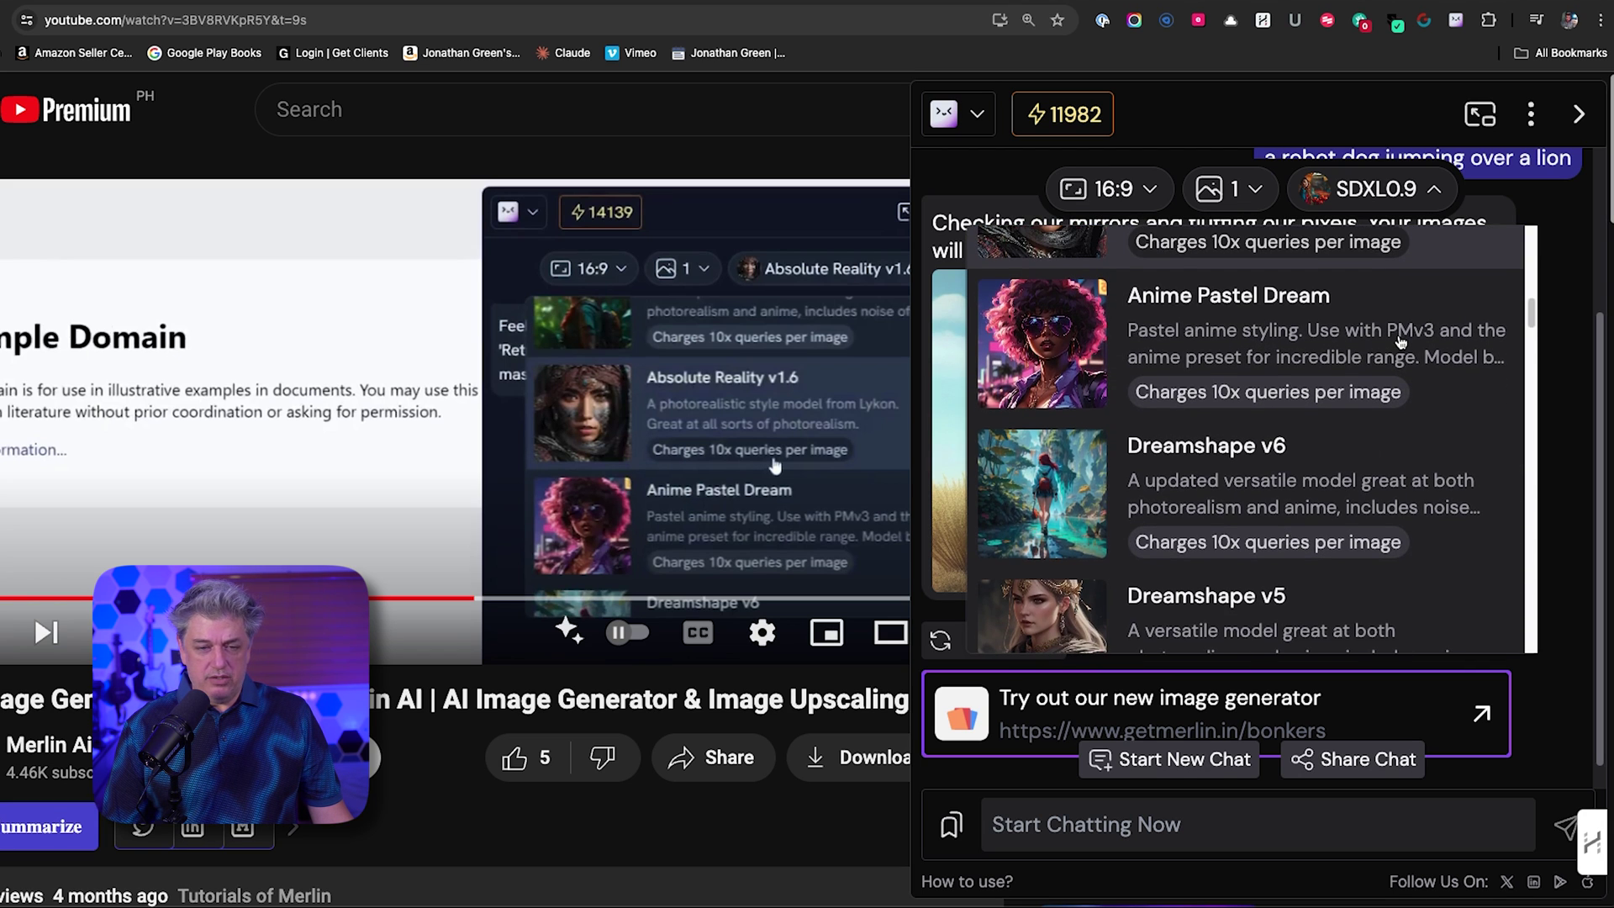
scroll(1400, 341, down, 5)
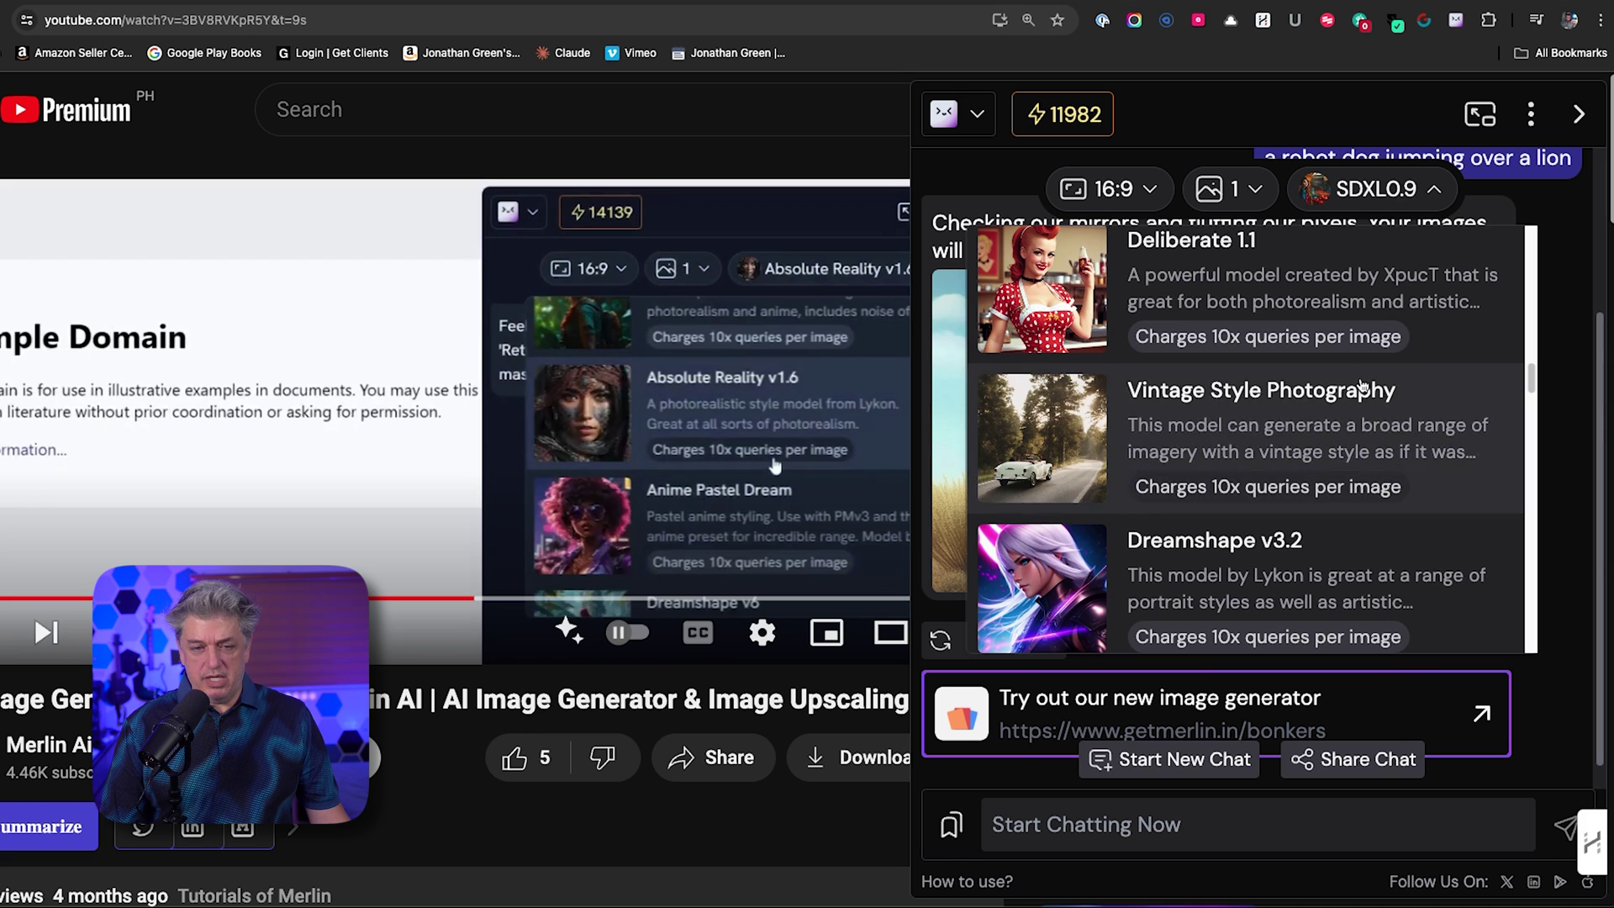
scroll(1362, 395, down, 3)
scroll(1345, 420, up, 15)
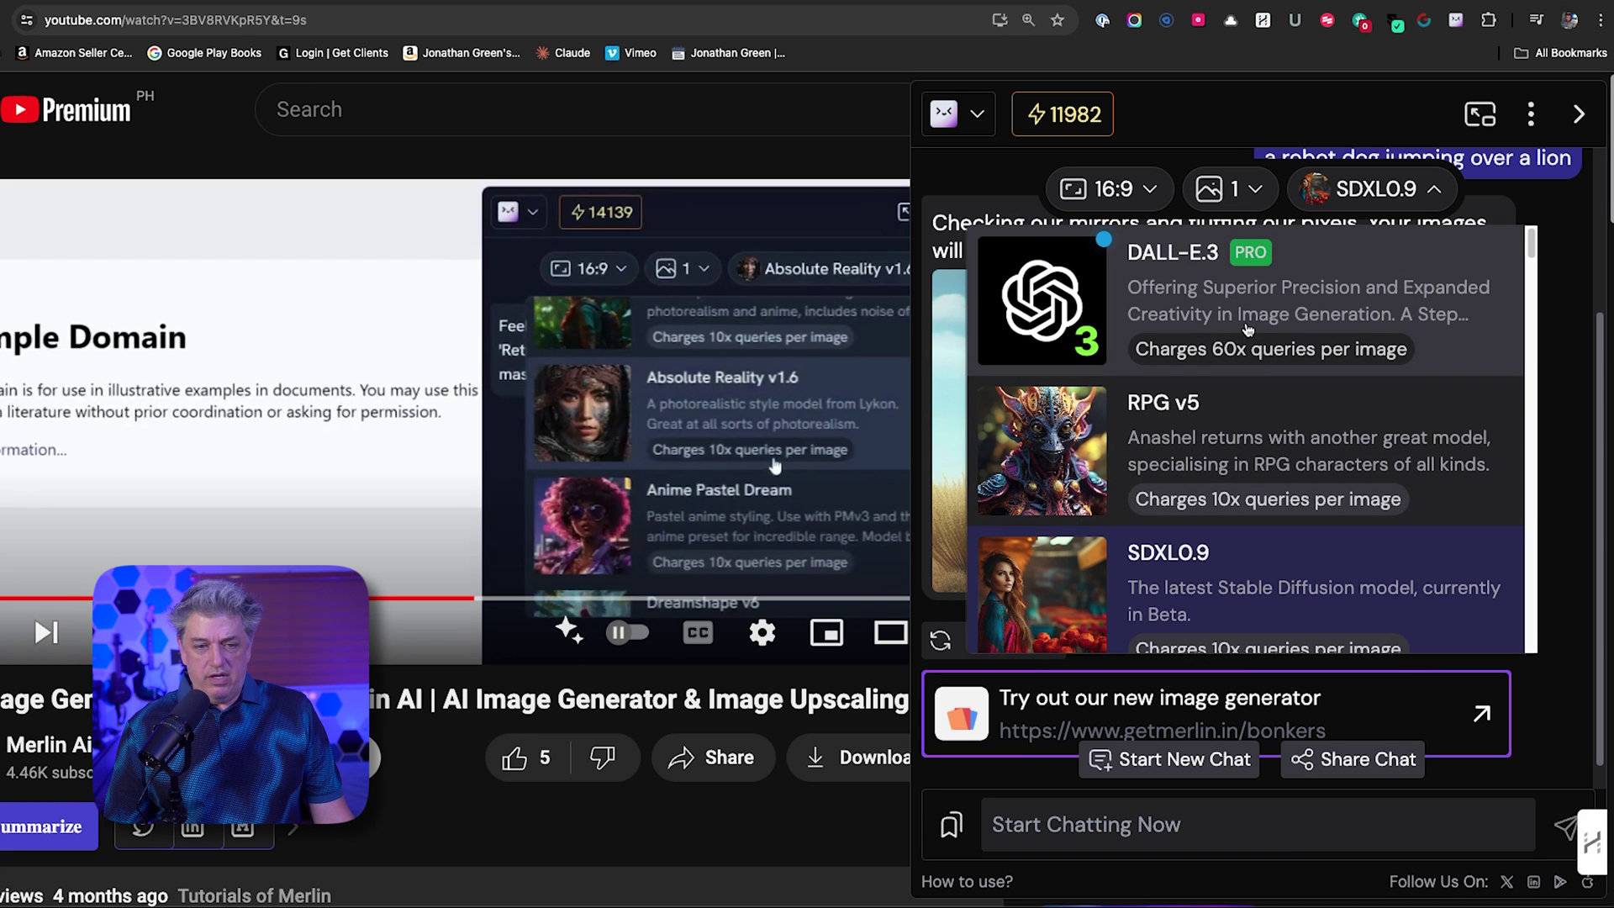
scroll(1278, 311, down, 5)
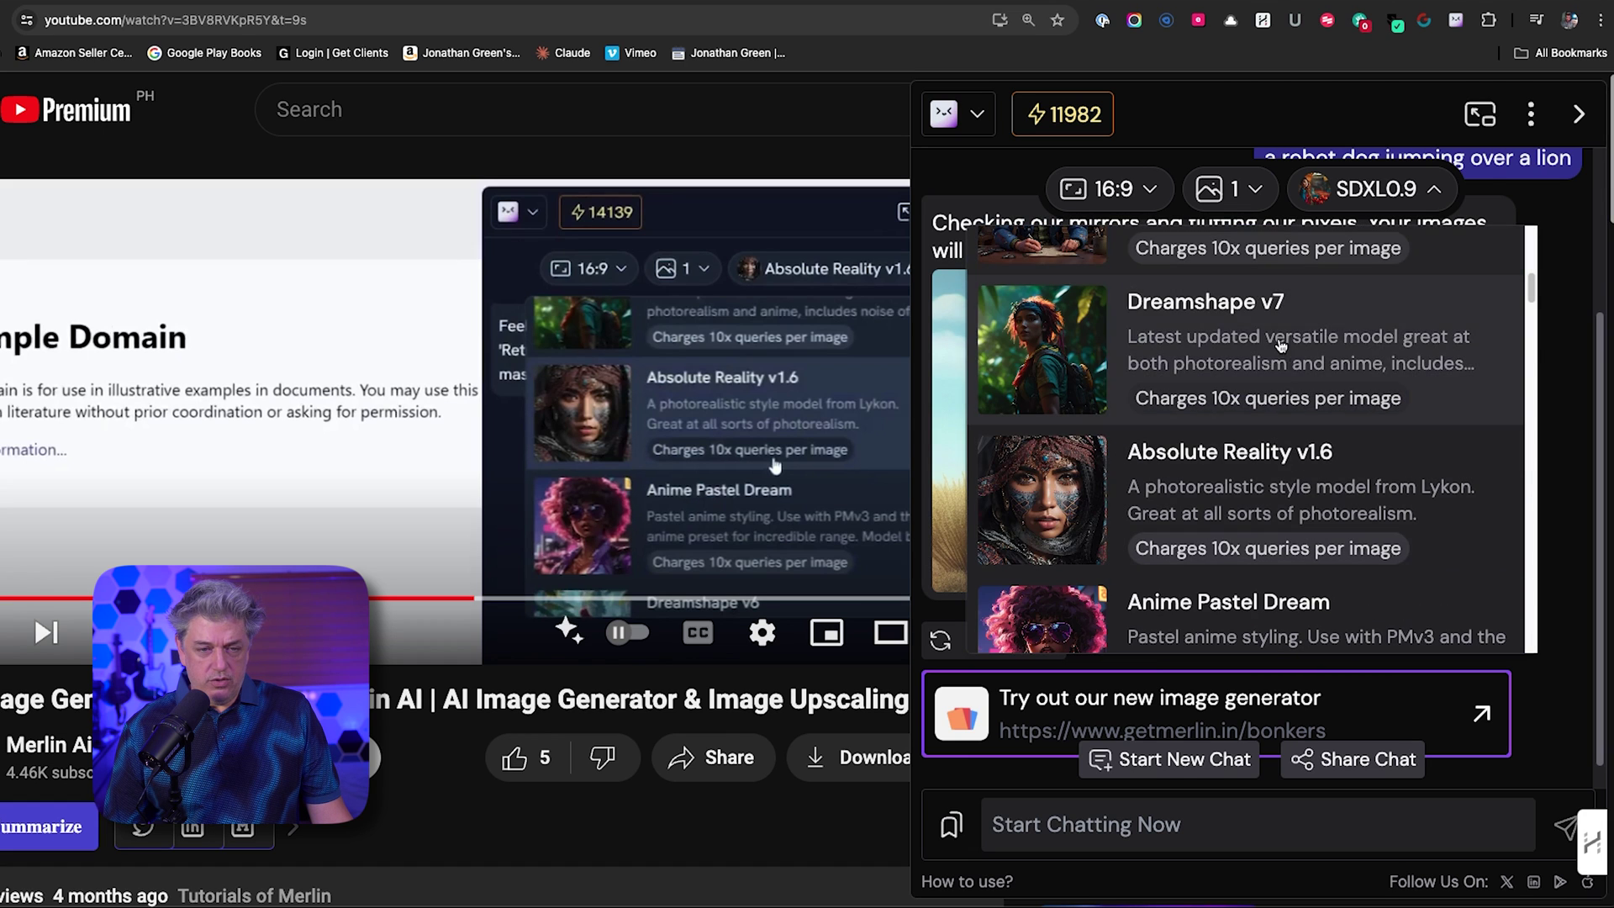
click(1238, 335)
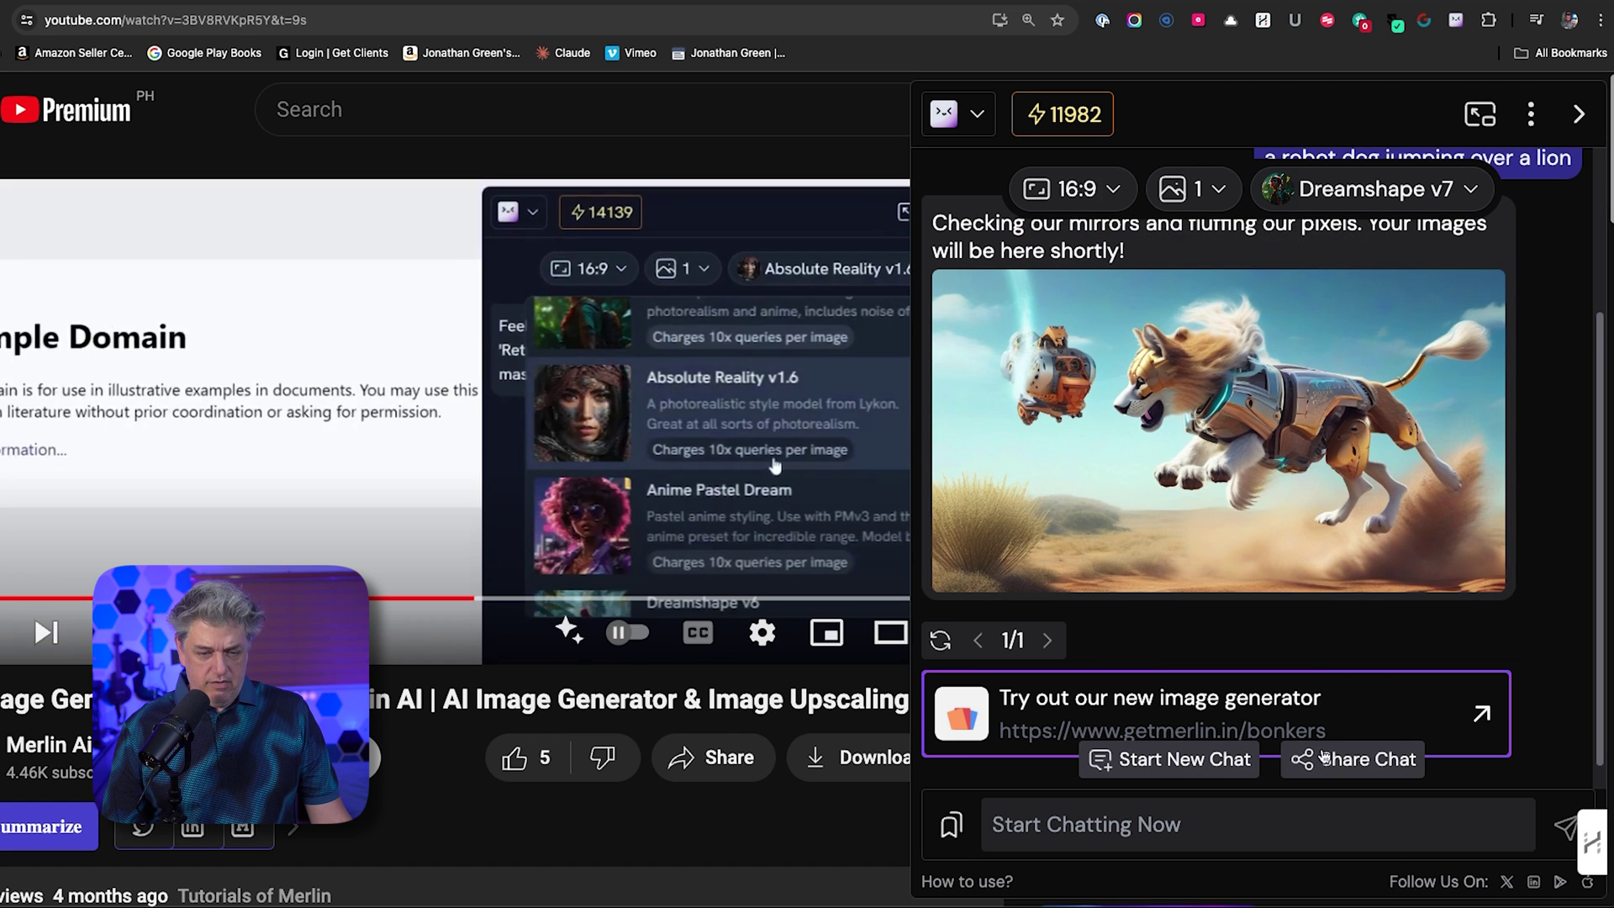
click(1162, 823)
- Resubmit 'a robot dog jumping over a lion' with Dreamshape v7 and enlarge the new image
scroll(1220, 432, up, 3)
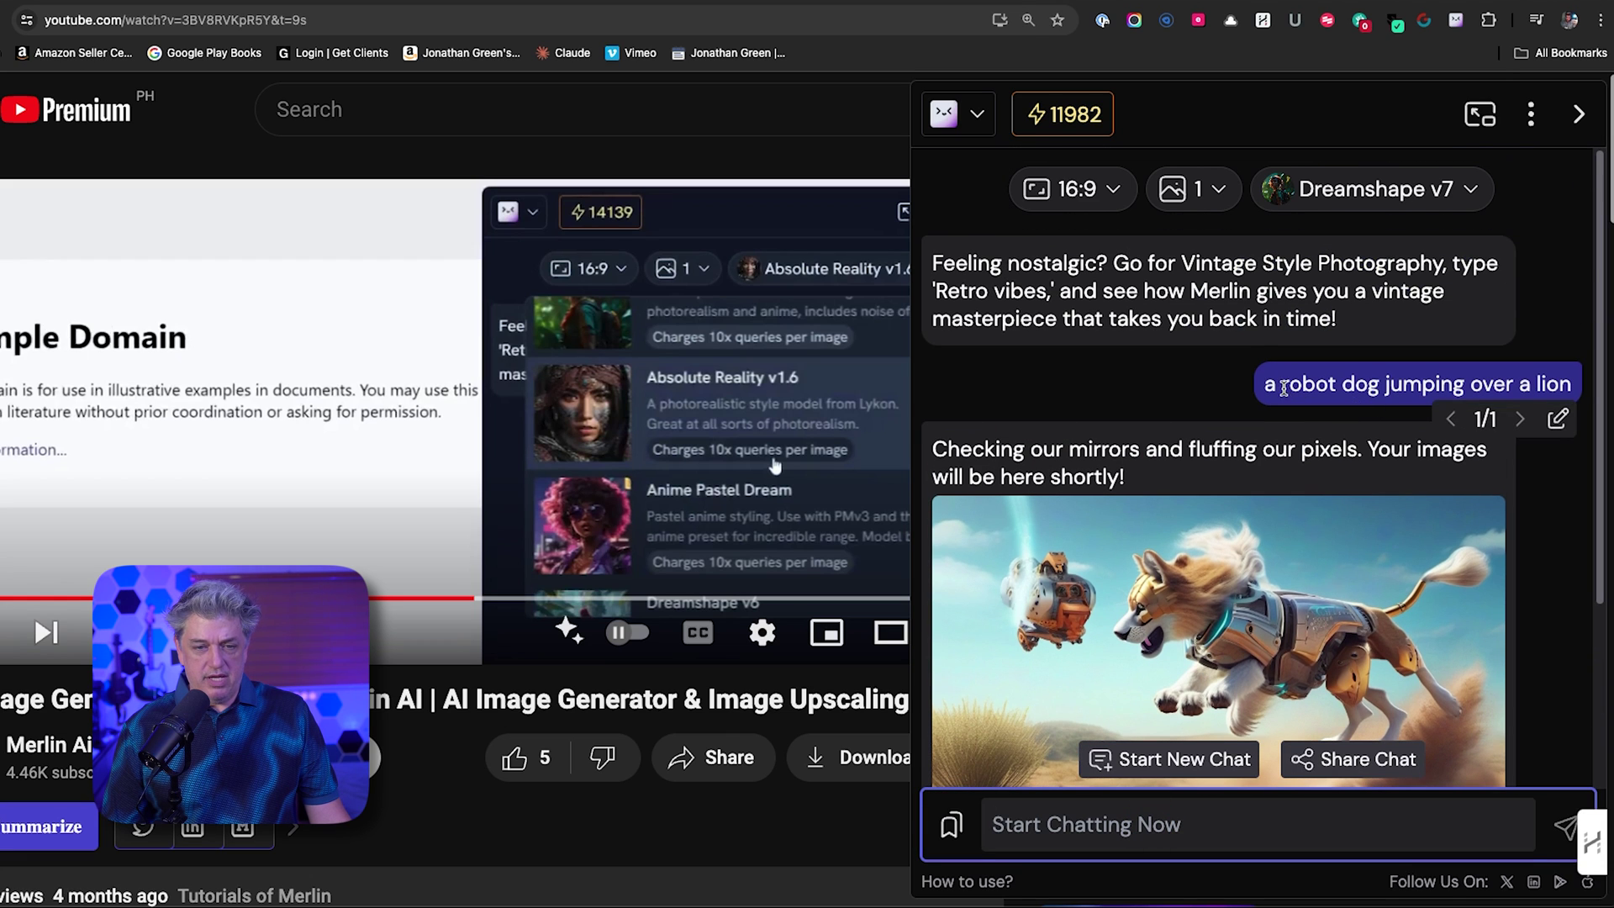
drag(1269, 383, 1581, 385)
key(ctrl+c)
click(1067, 822)
key(ctrl+v)
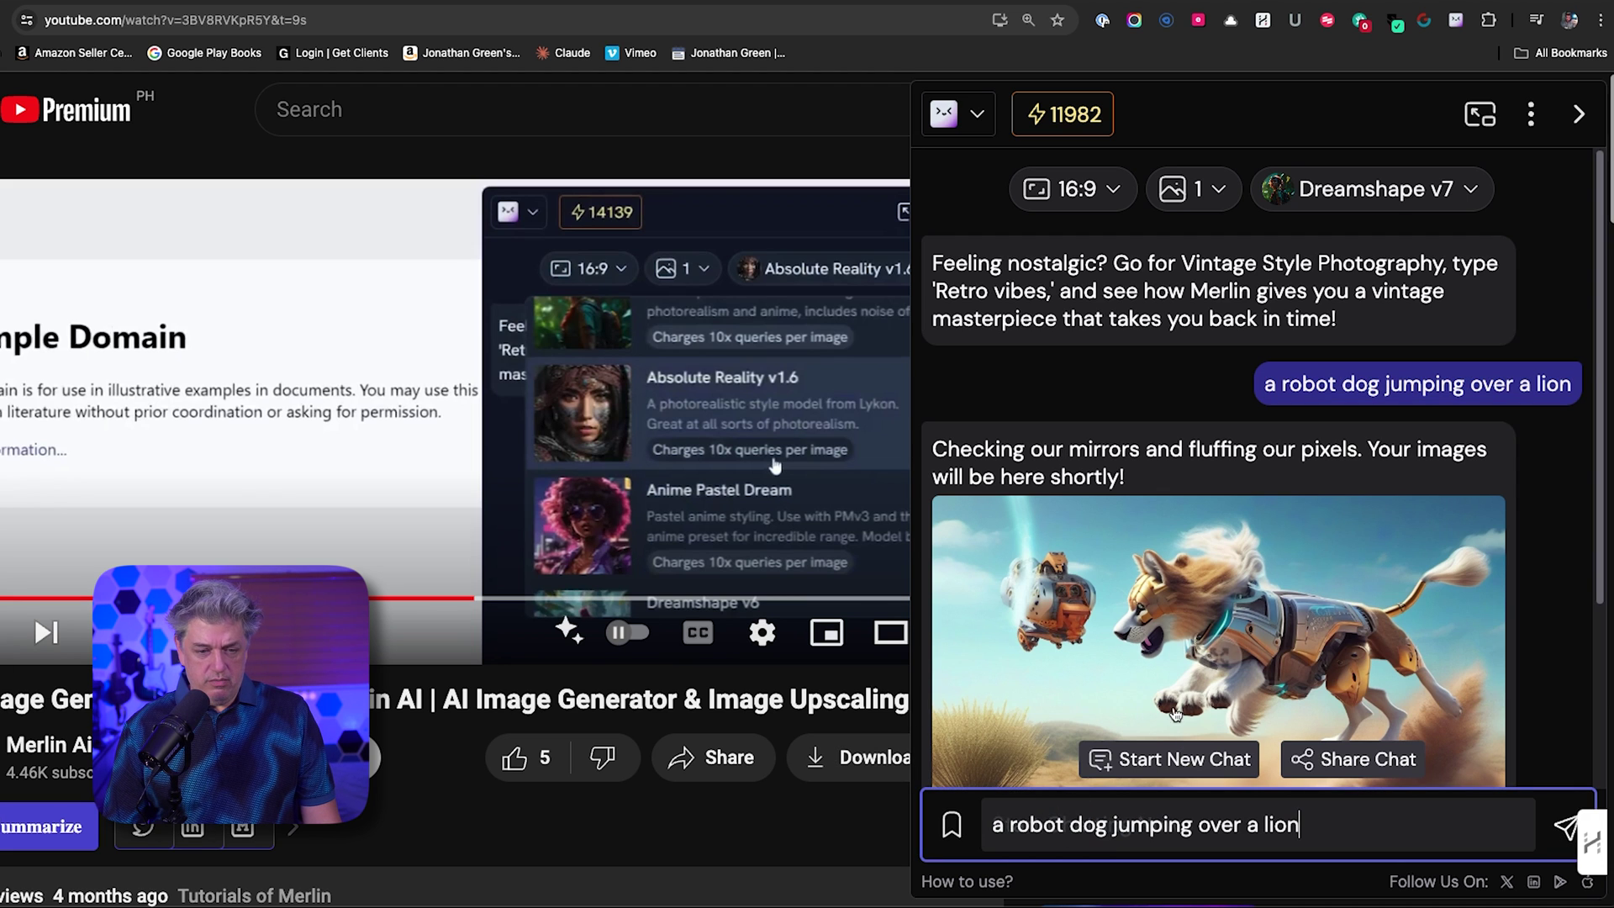
key(Return)
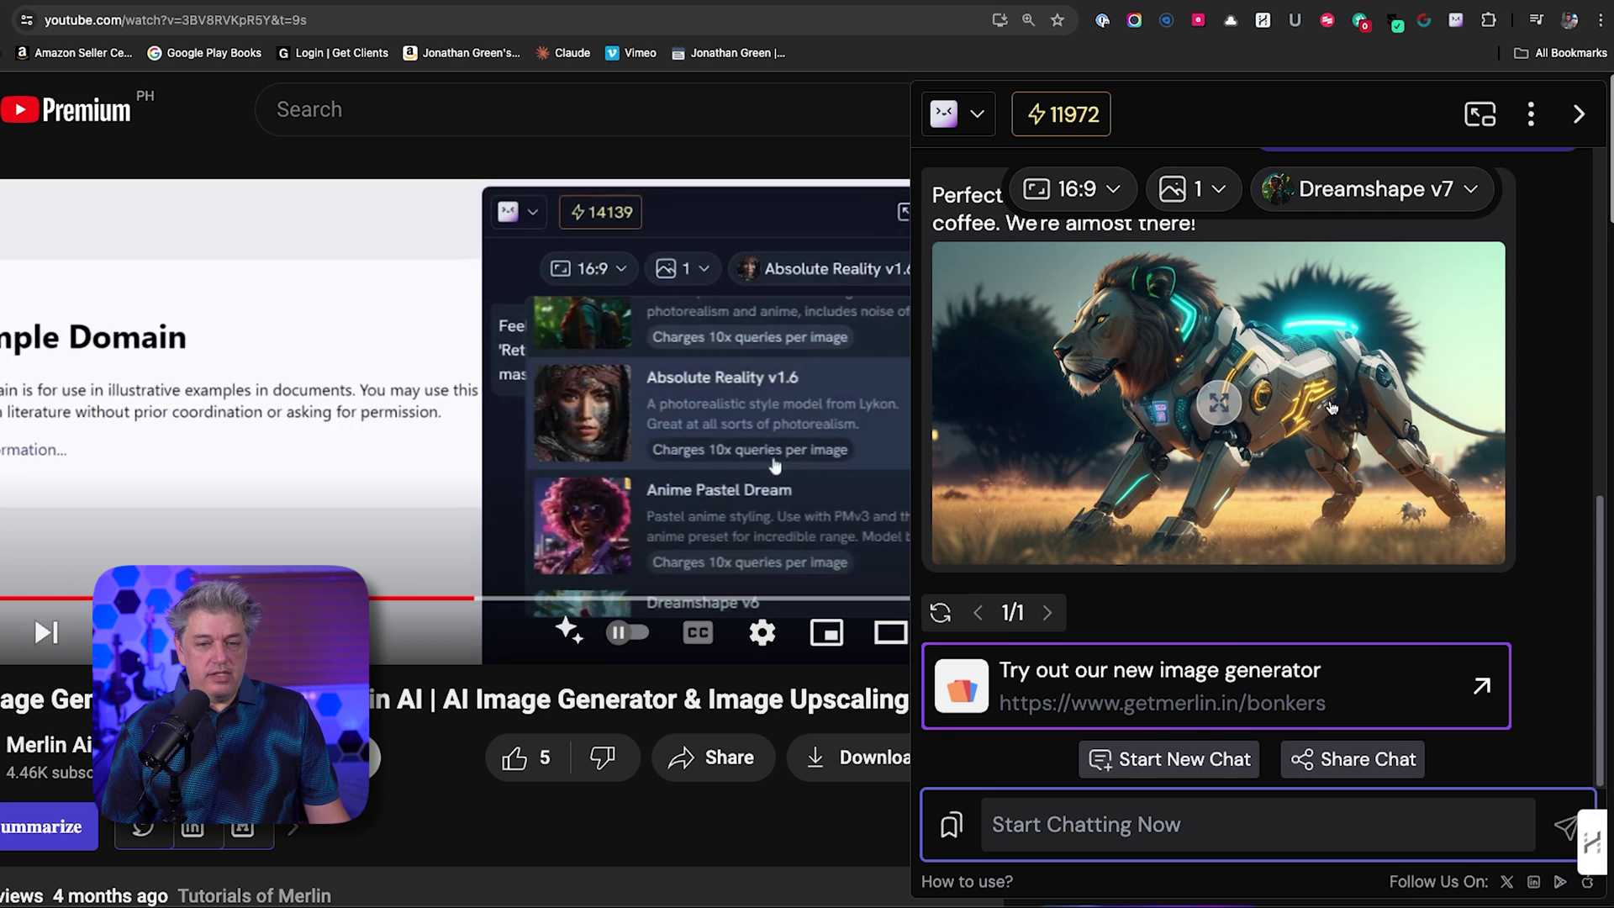
click(1219, 404)
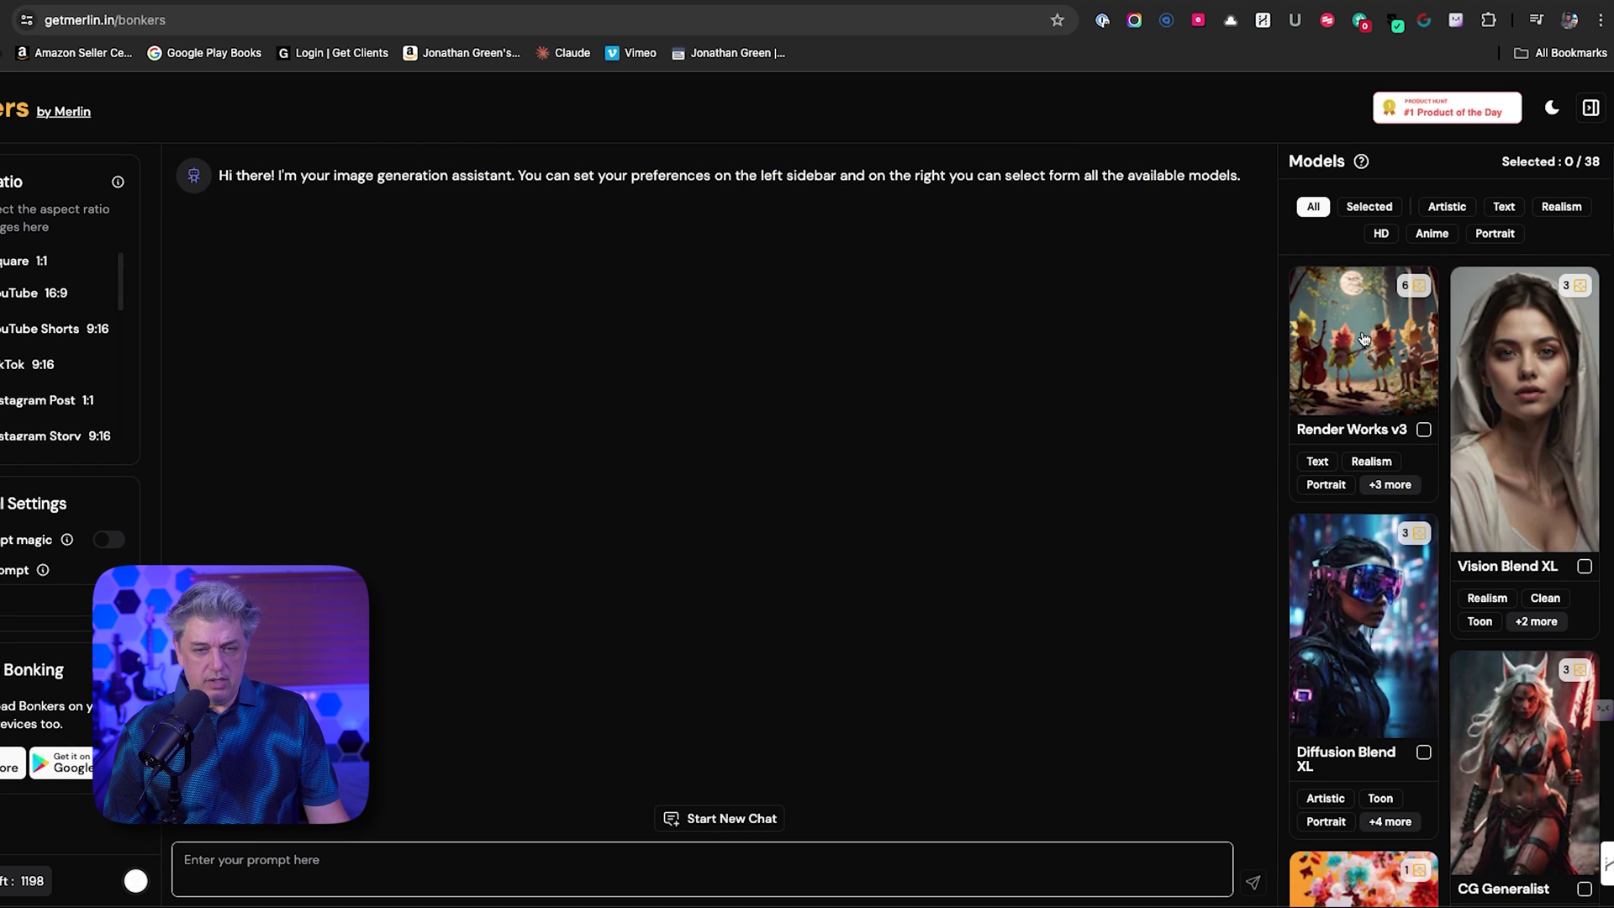
- Generate a Square 1:1 Diffusion Blend XL image for 'a robot dog jumping over a lion' in Bonkers
scroll(1328, 547, down, 20)
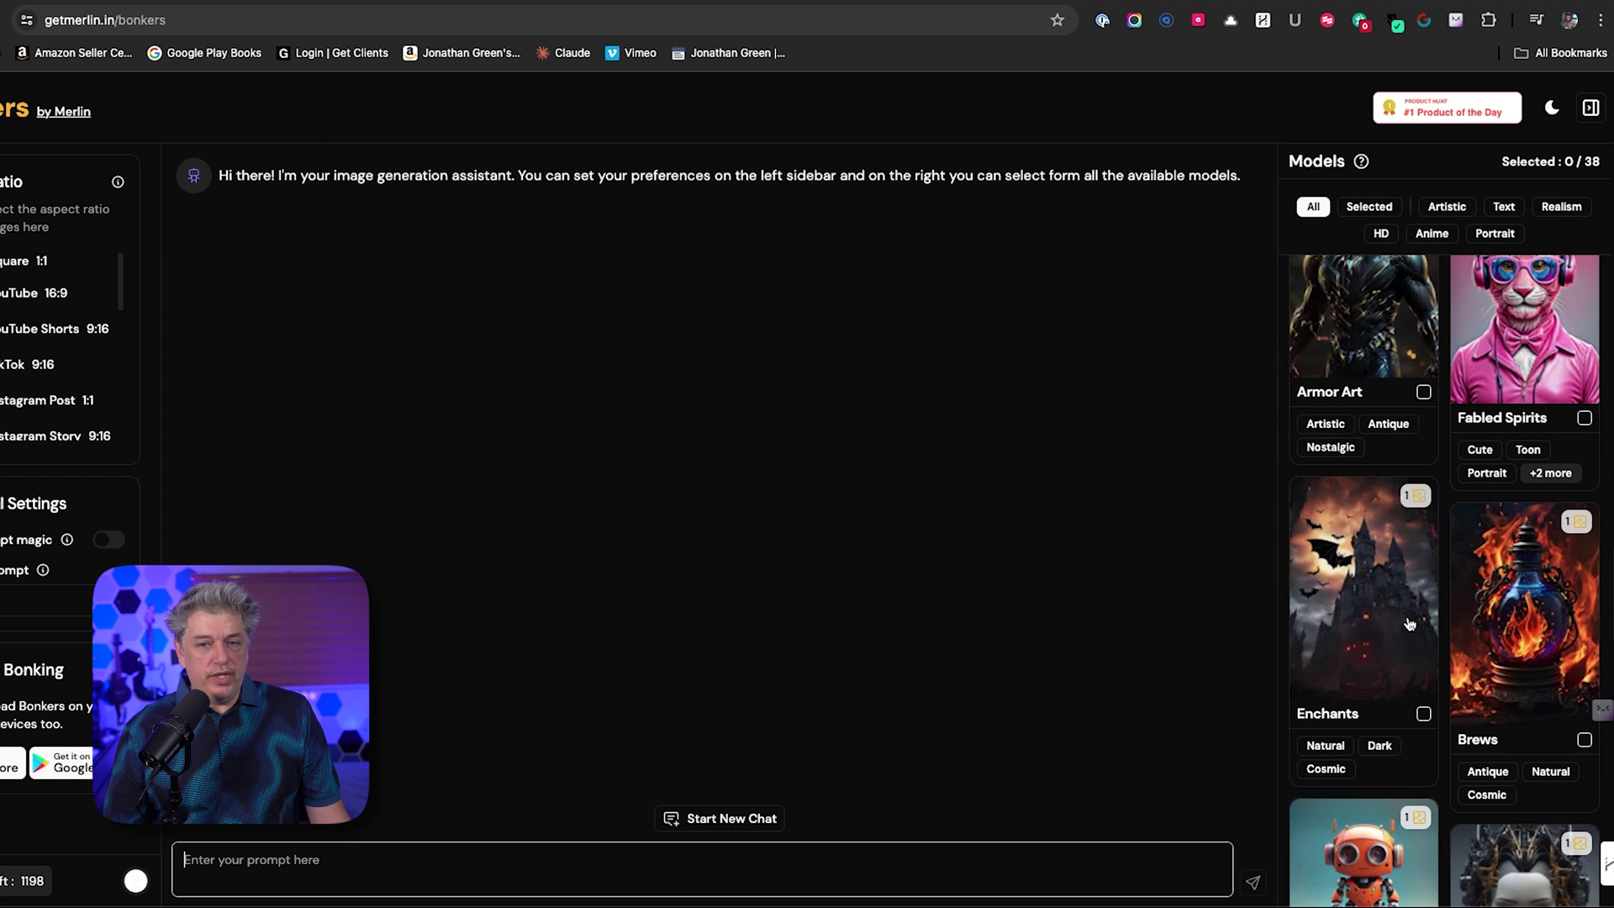
scroll(1410, 624, up, 20)
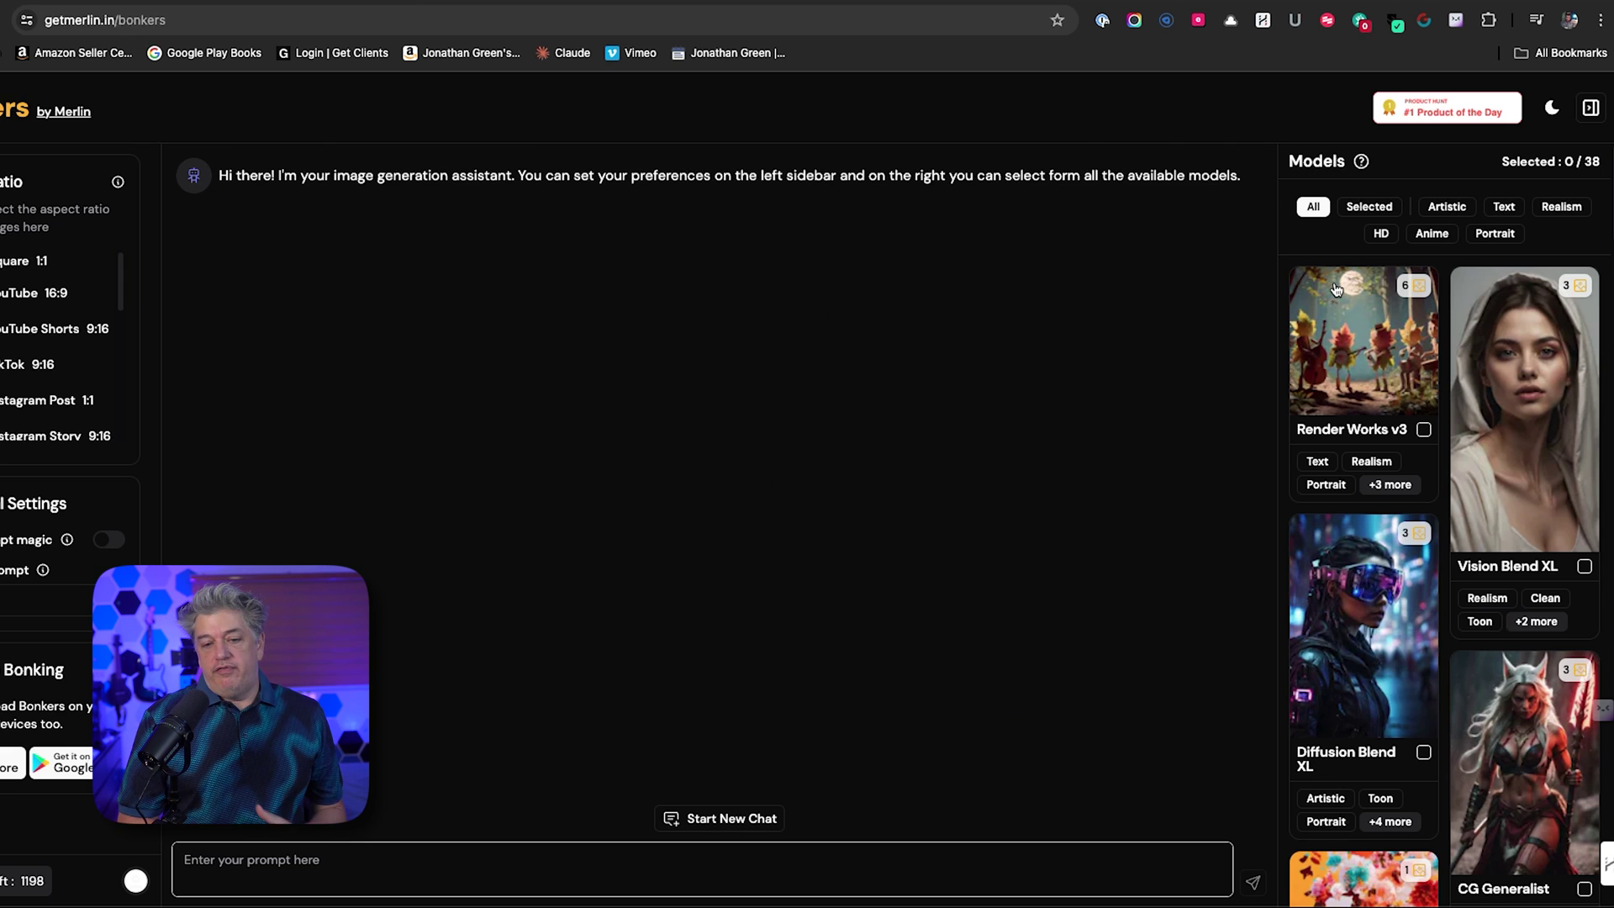
click(1423, 752)
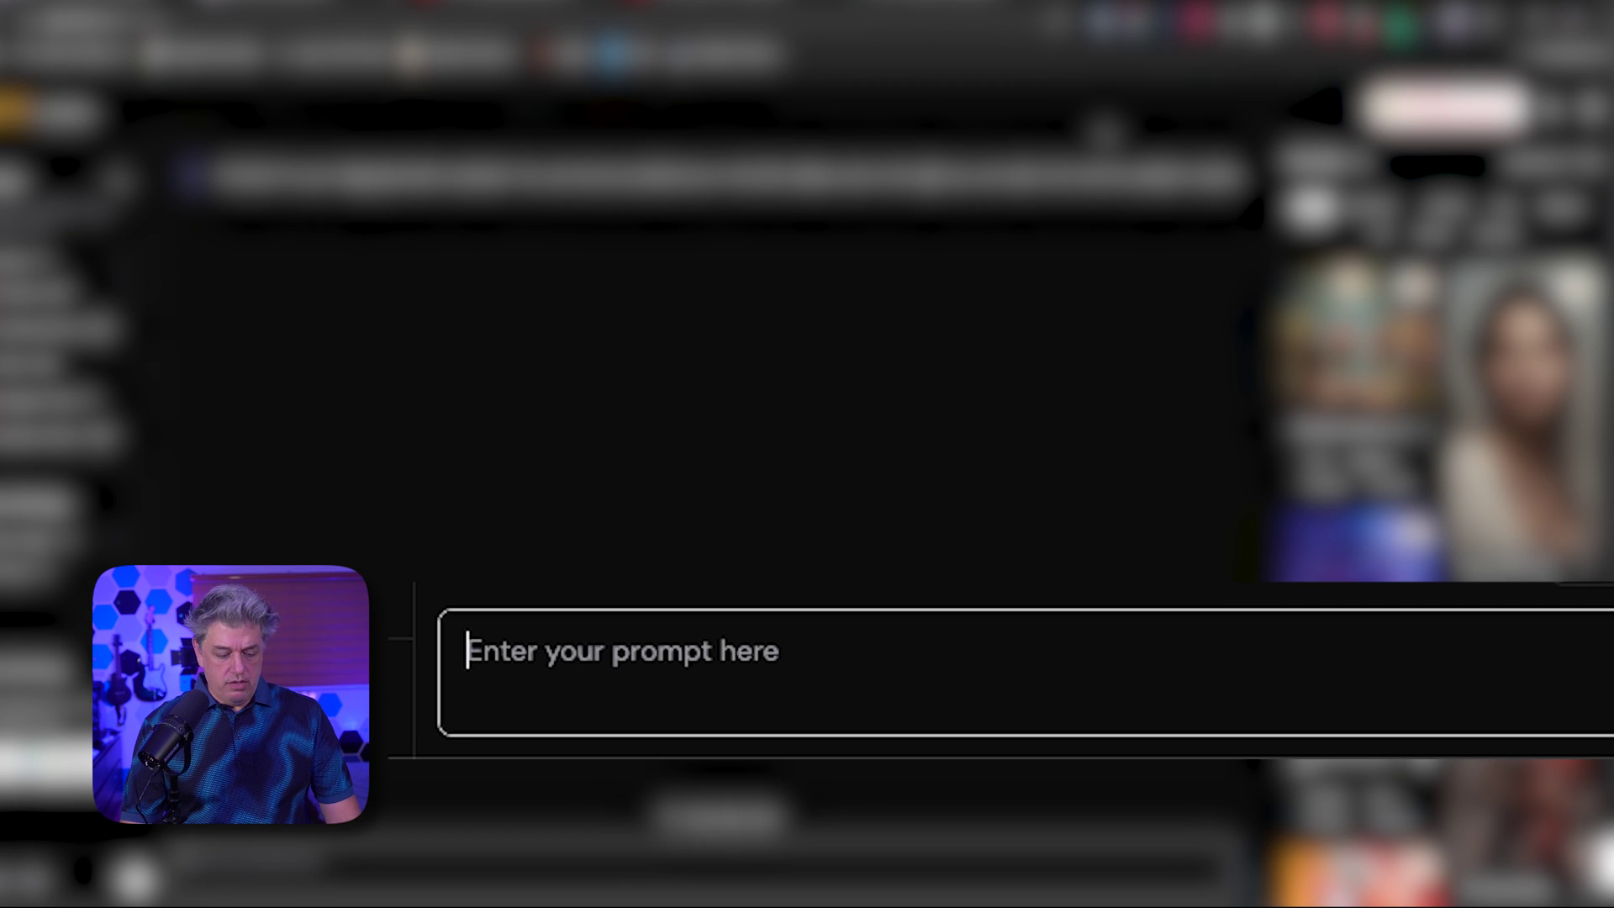
text(a robot dog jumping over a lion)
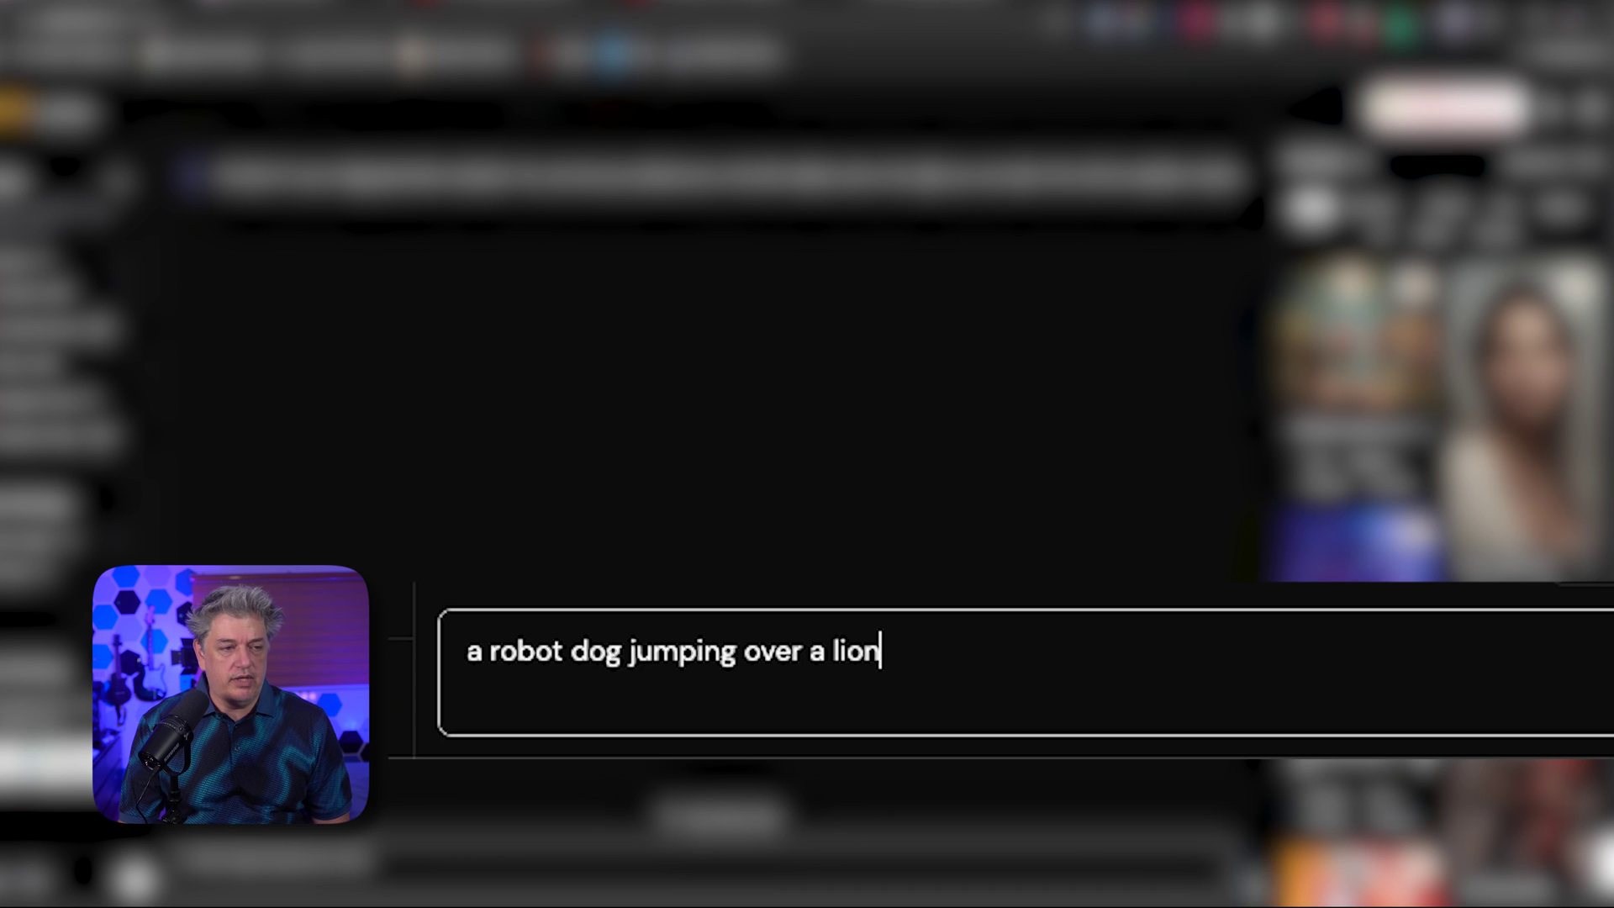
key(Return)
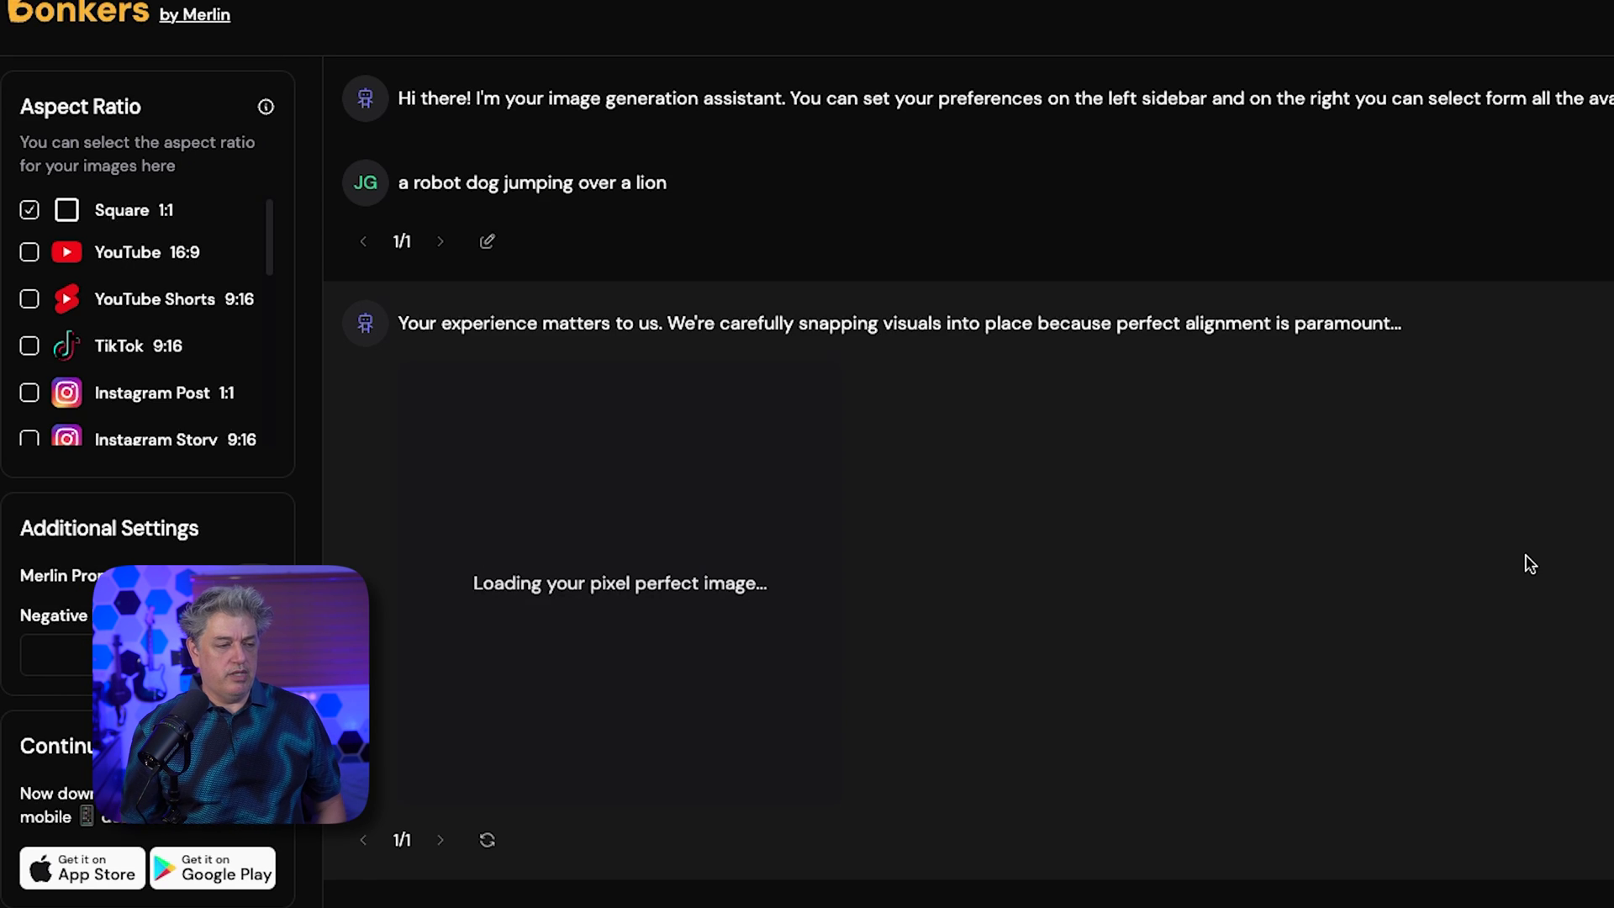
scroll(126, 206, down, 5)
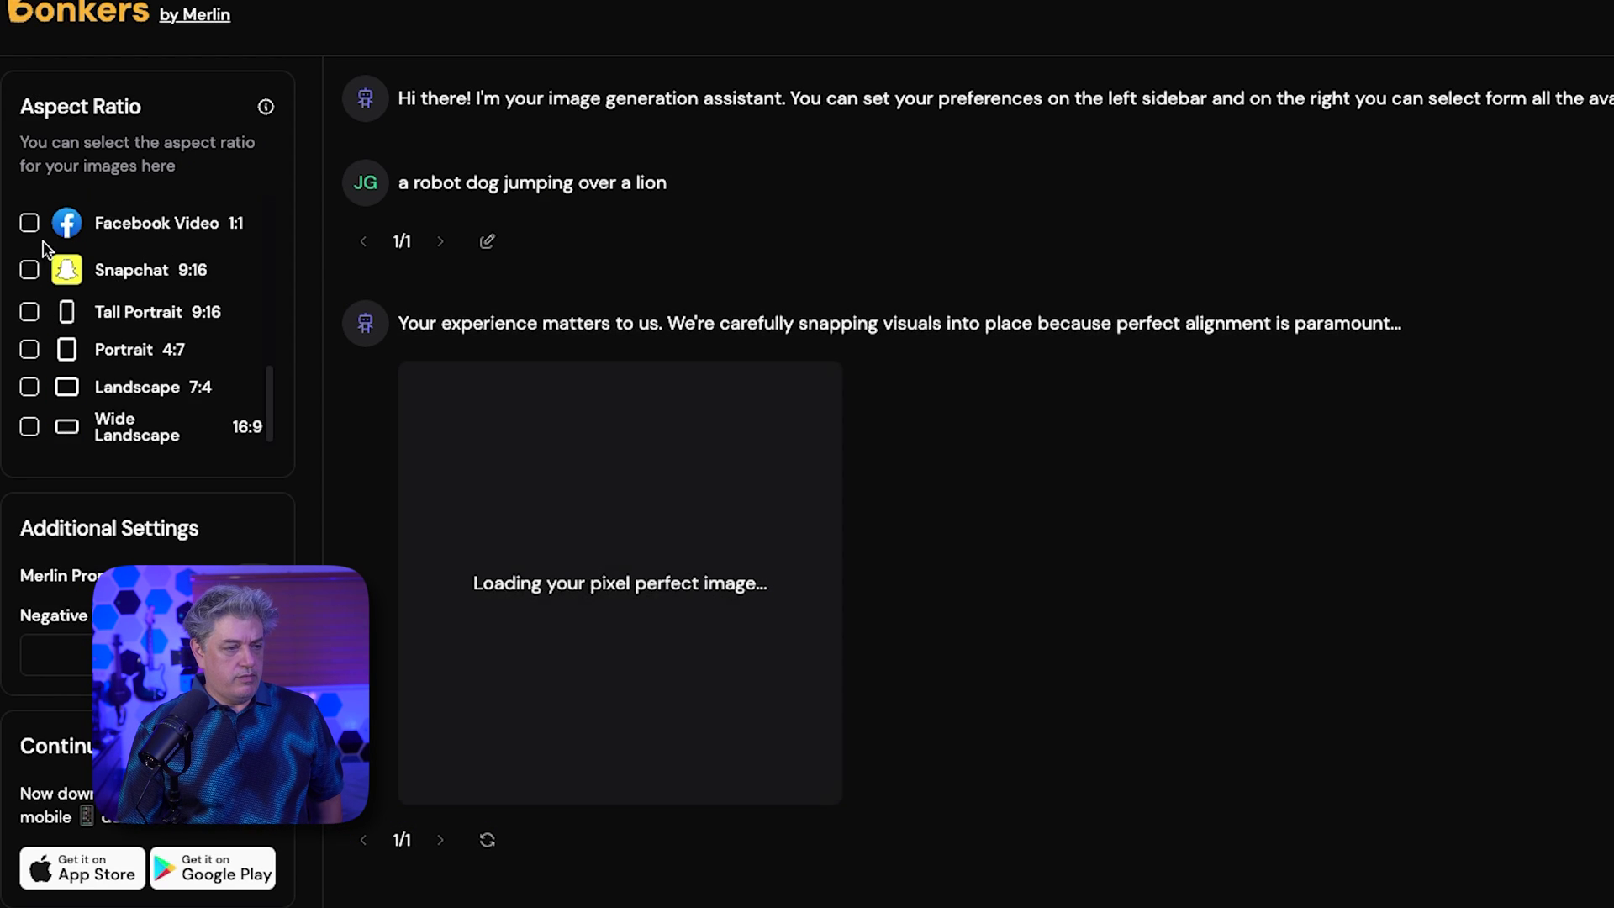
scroll(68, 318, up, 5)
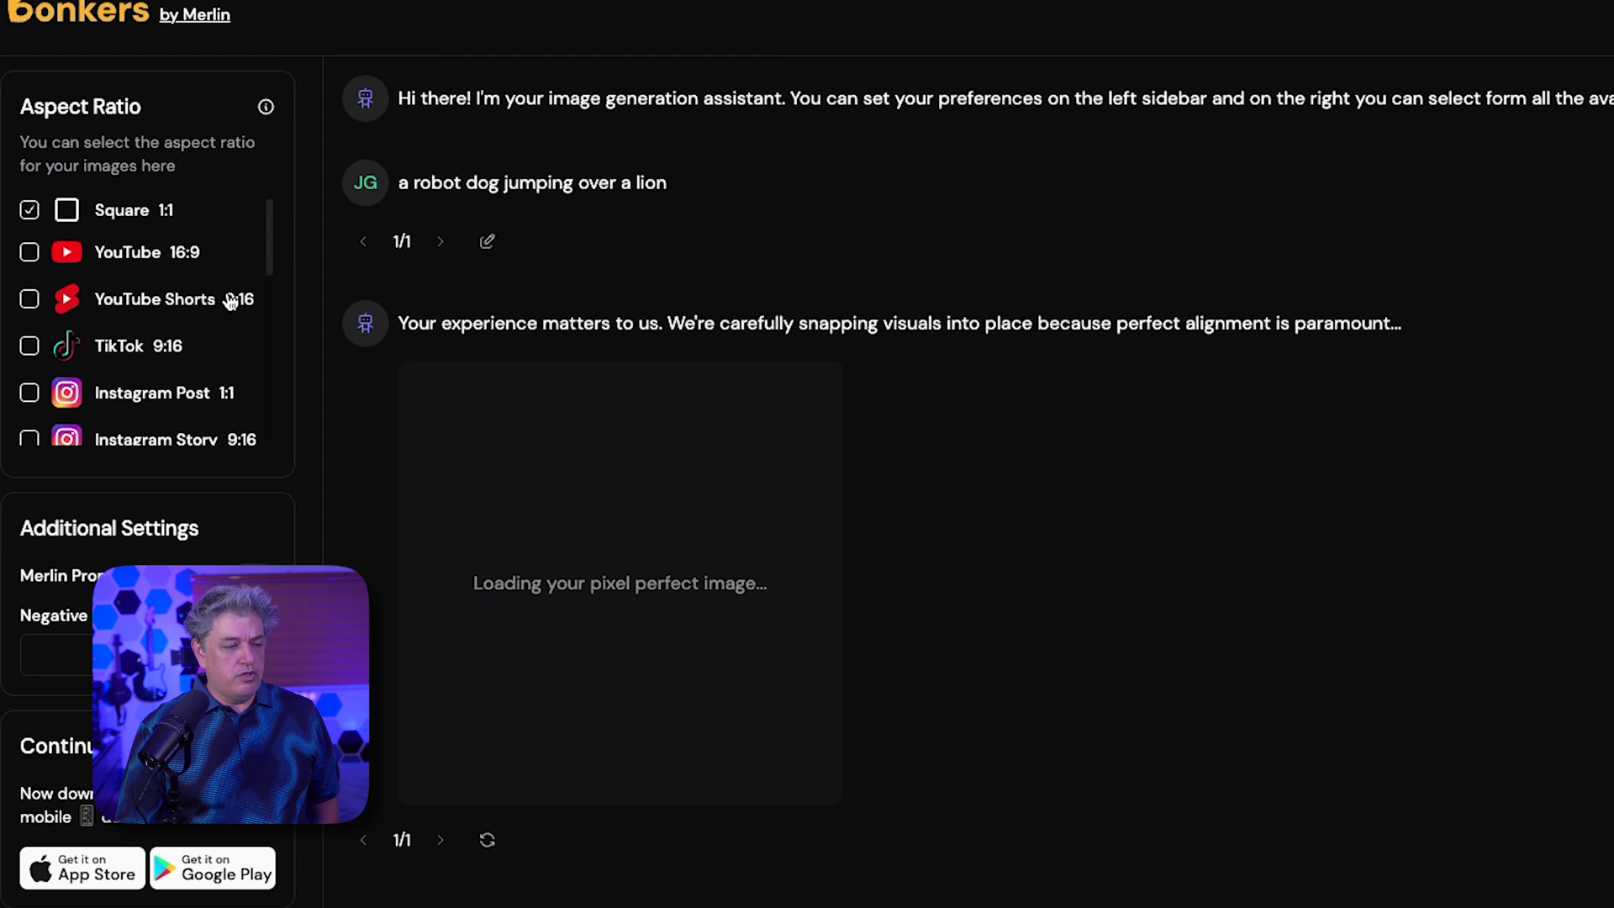
scroll(229, 300, down, 3)
scroll(230, 301, down, 4)
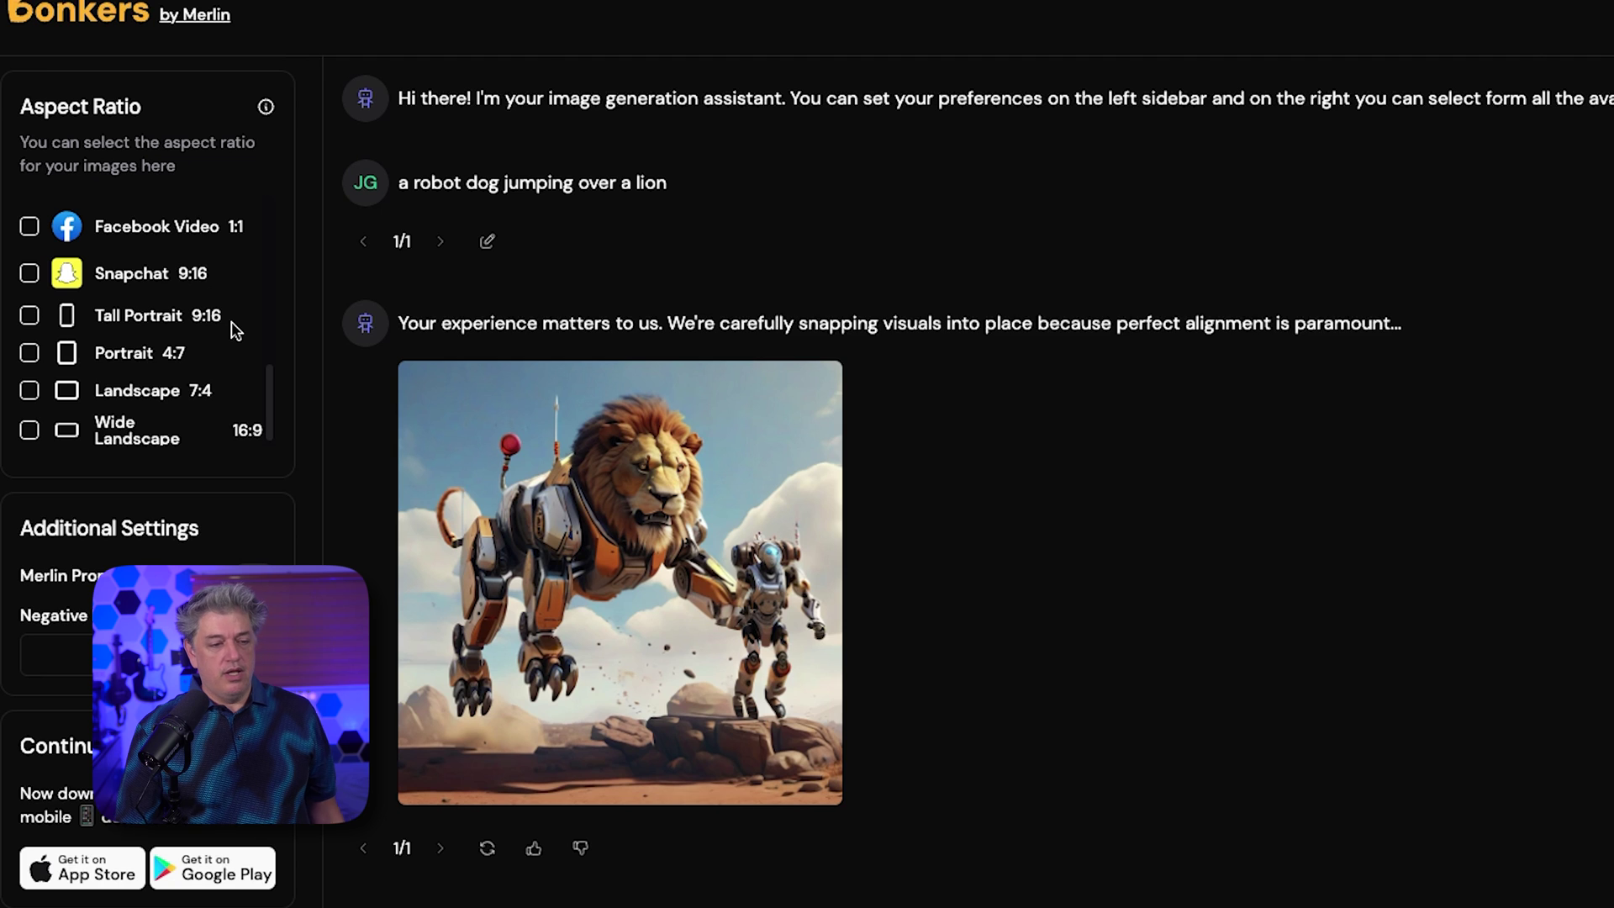
mouse_move(679, 580)
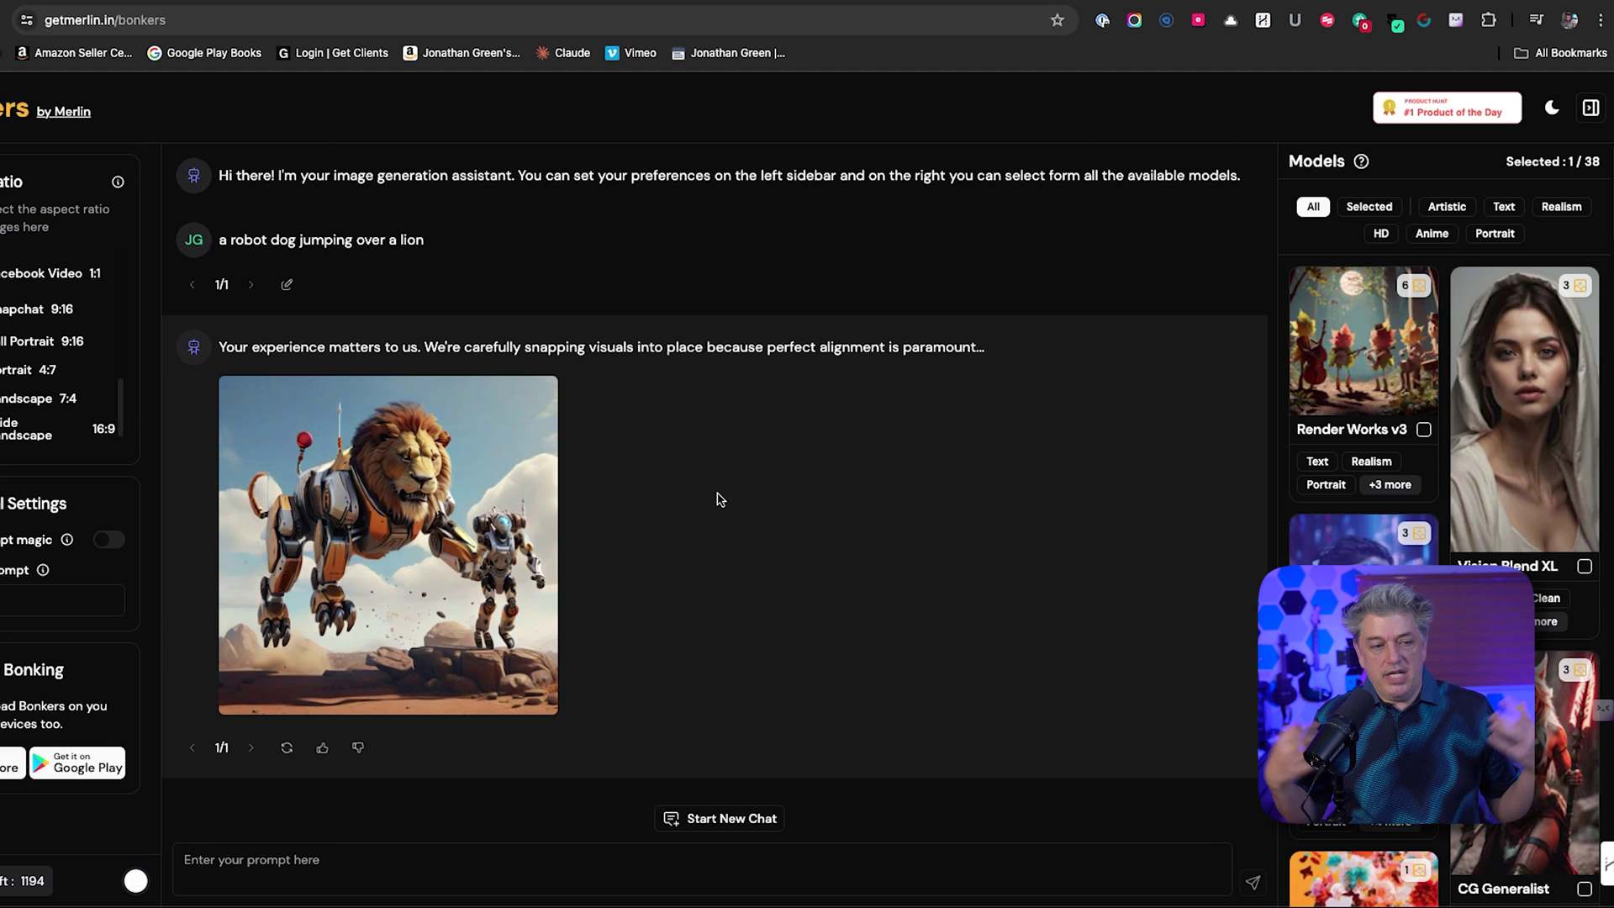